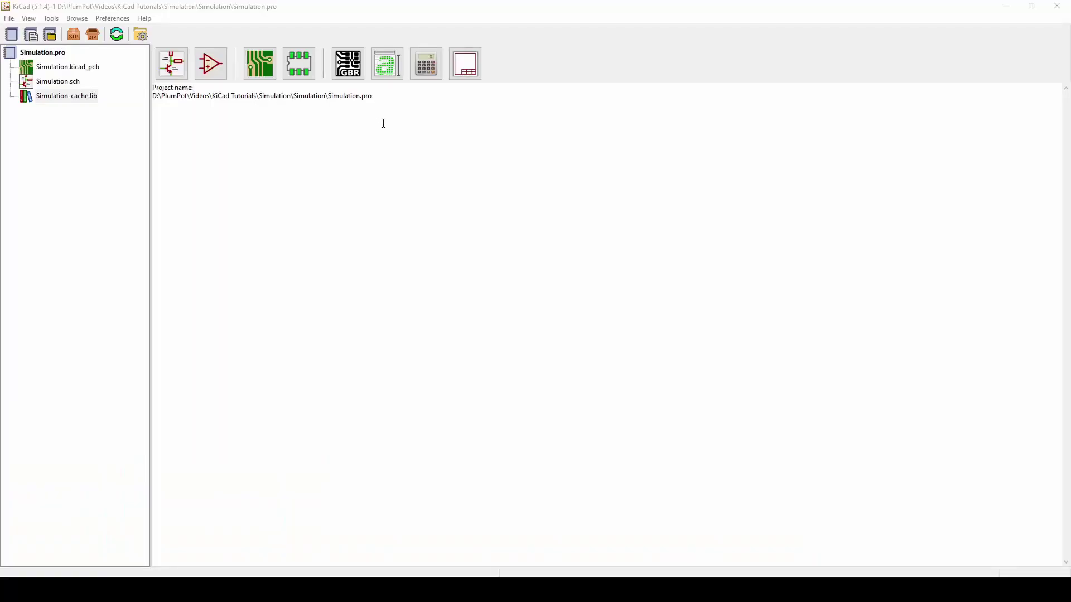
- Open the Simulation.sch schematic from the project files and maximize its editor window
{"action": "double_click", "coordinate": [66, 84]}
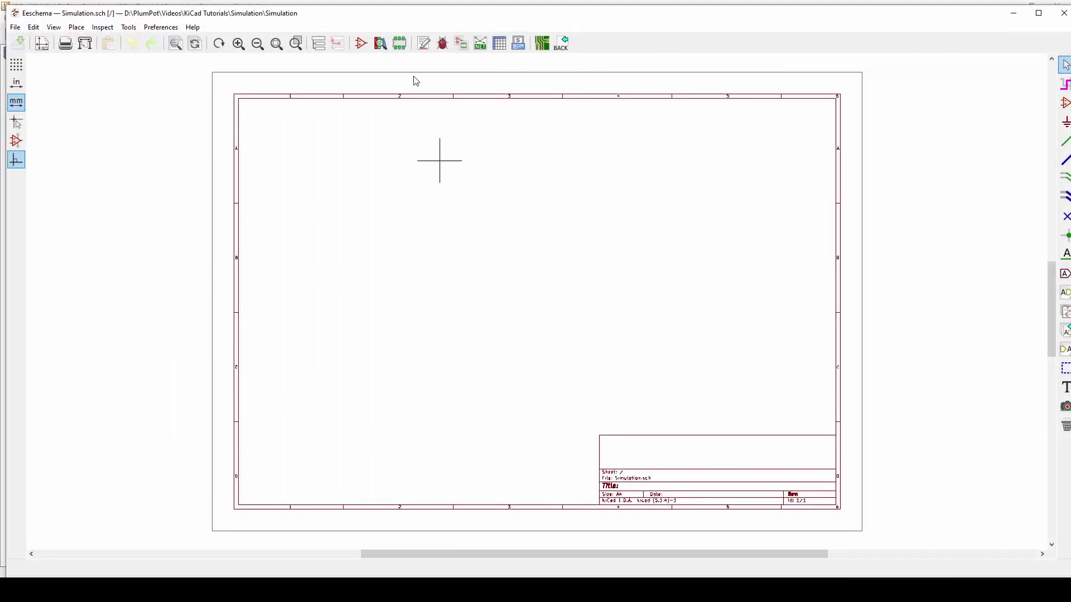
{"action": "double_click", "coordinate": [407, 15]}
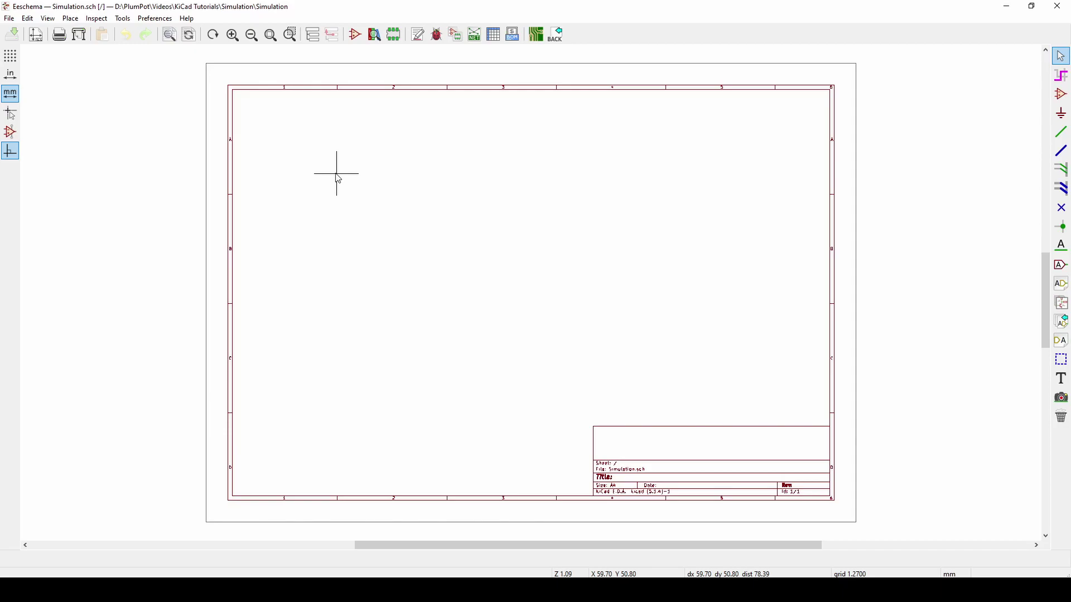
- Place the AD1853 symbol from the Audio library in the upper-left area of the sheet
{"action": "key", "text": "a"}
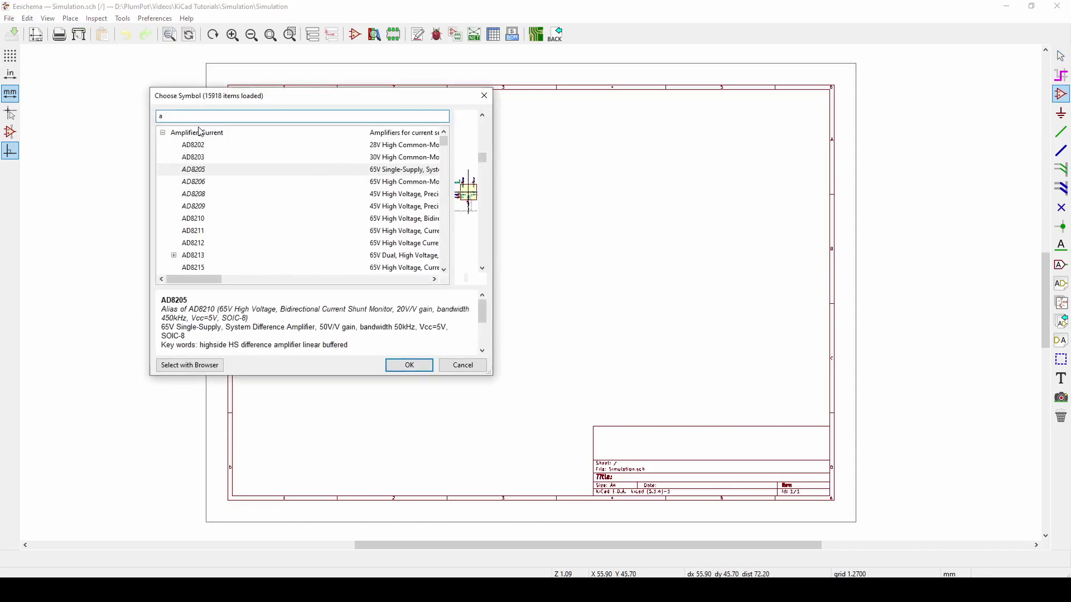
{"action": "key", "text": "BackSpace"}
{"action": "scroll", "coordinate": [192, 153], "scroll_direction": "down", "scroll_amount": 3}
{"action": "left_click", "coordinate": [195, 206]}
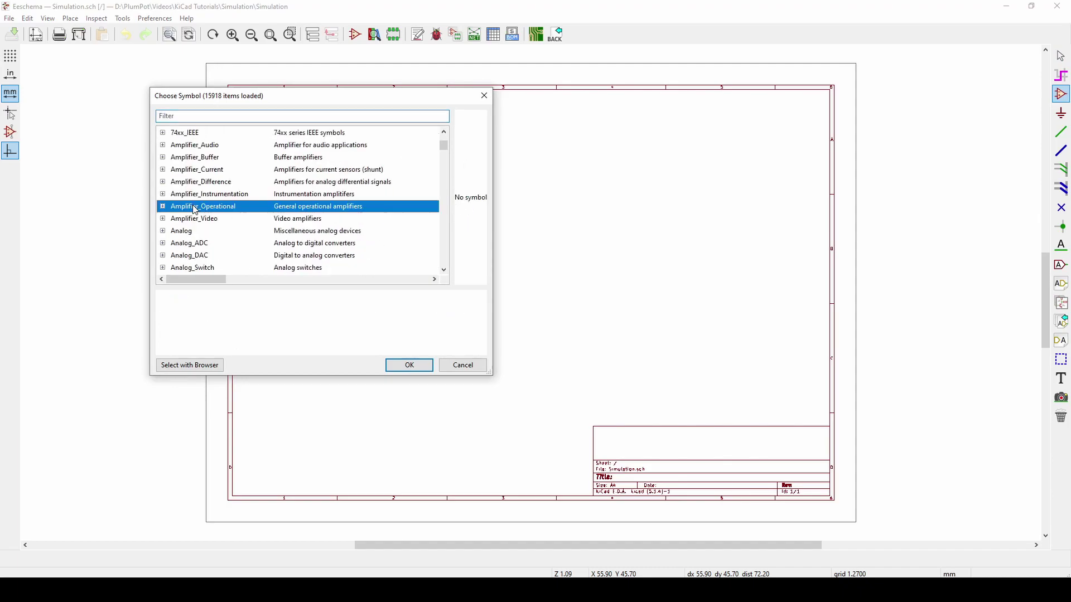
{"action": "scroll", "coordinate": [297, 247], "scroll_direction": "down", "scroll_amount": 2}
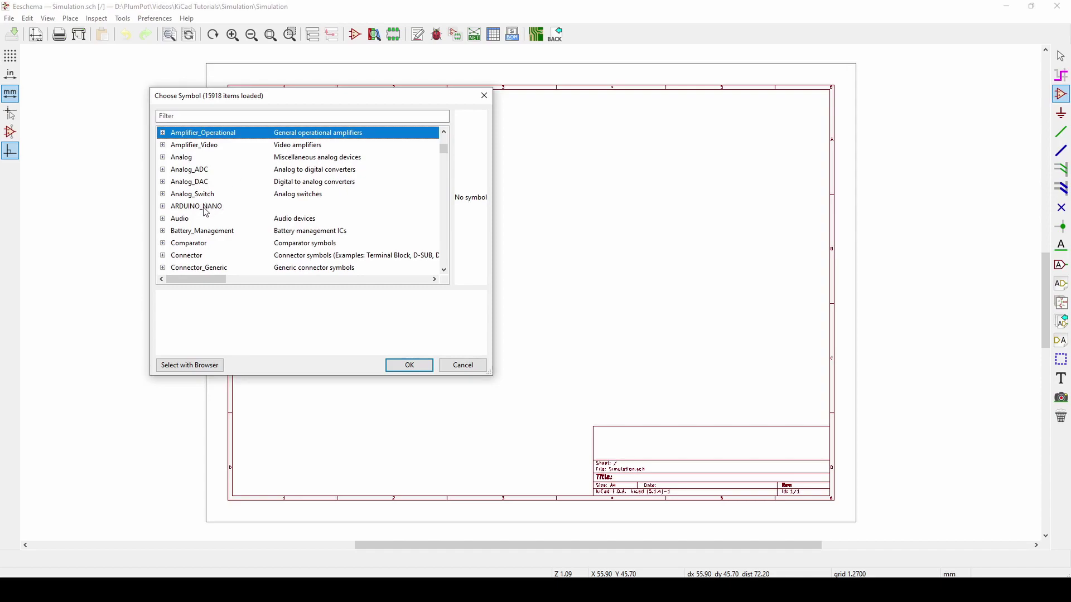
{"action": "left_click", "coordinate": [160, 220]}
{"action": "left_click", "coordinate": [190, 231]}
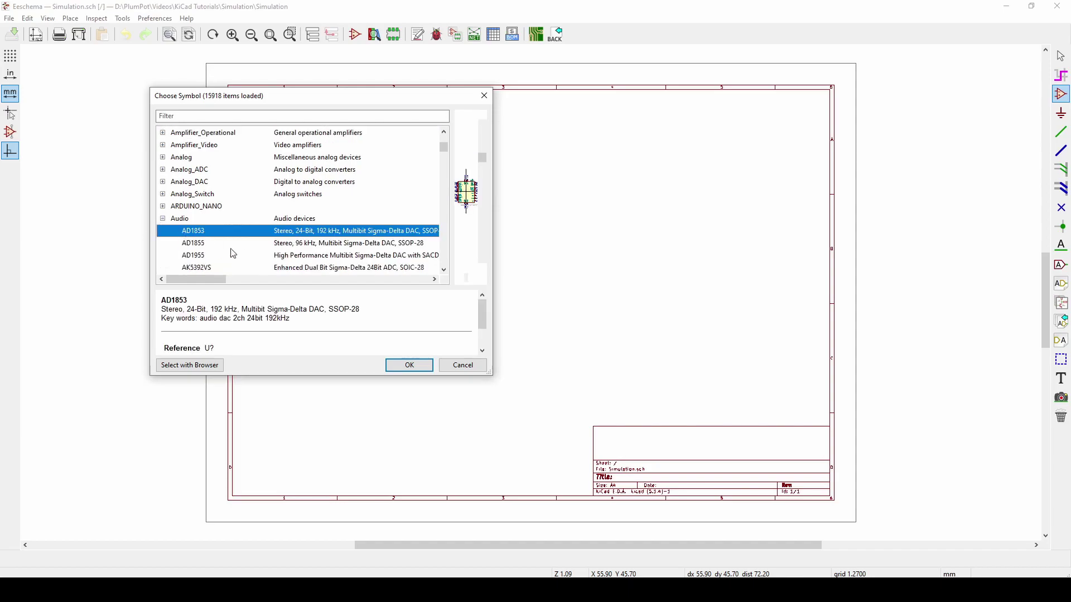
{"action": "left_click", "coordinate": [409, 365]}
{"action": "left_click", "coordinate": [368, 217]}
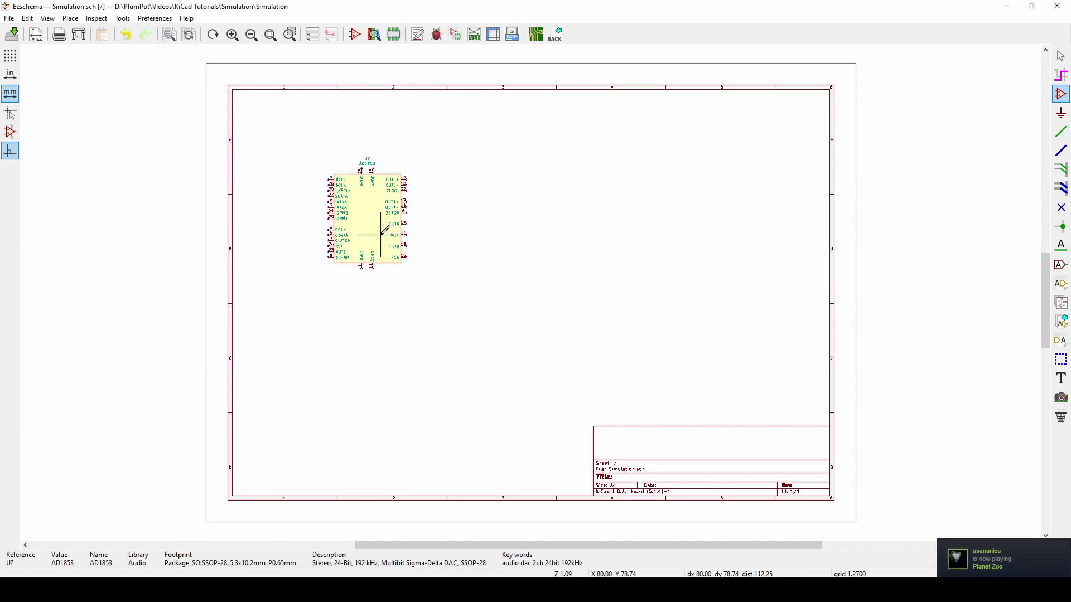
{"action": "key", "text": "Escape"}
- Check the Model settings of the AD1853 symbol's Spice model without changing them, and delete the symbol
{"action": "double_click", "coordinate": [367, 218]}
{"action": "left_click", "coordinate": [566, 411]}
{"action": "left_click", "coordinate": [403, 138]}
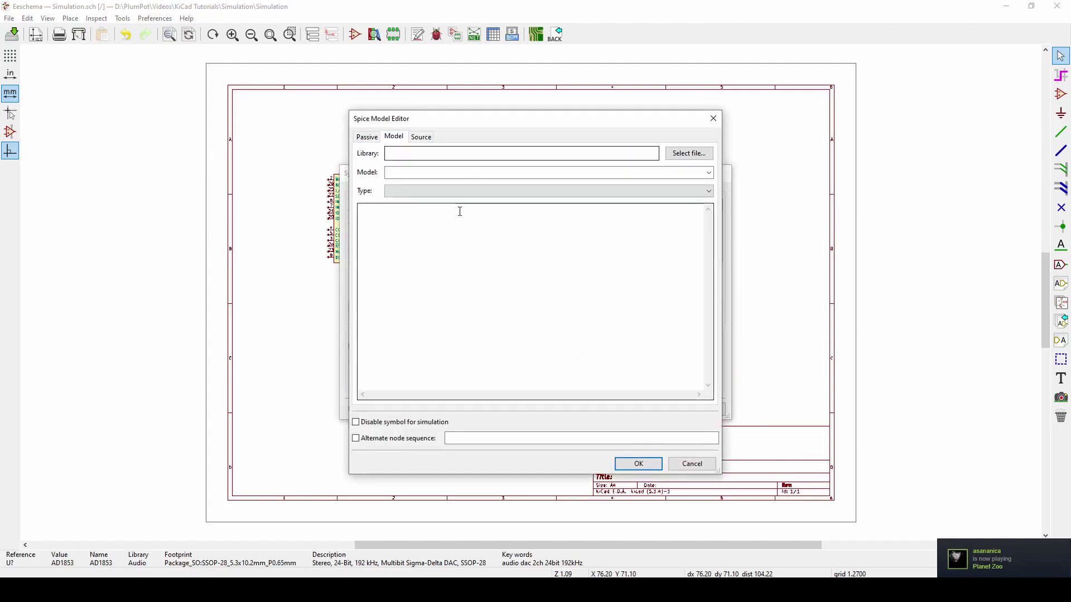
{"action": "left_click", "coordinate": [714, 123]}
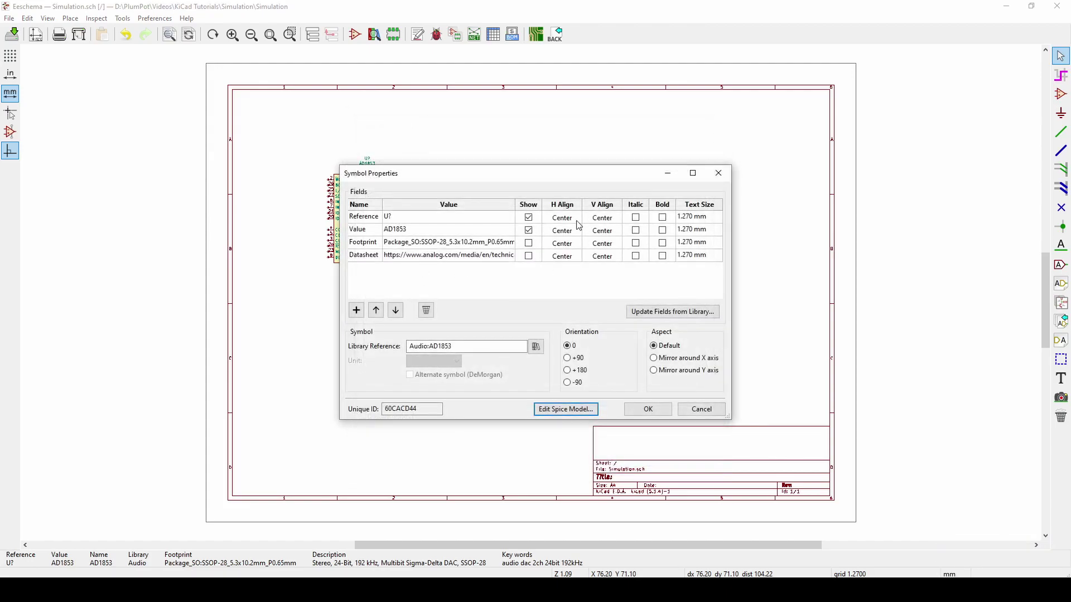
{"action": "left_click", "coordinate": [724, 176]}
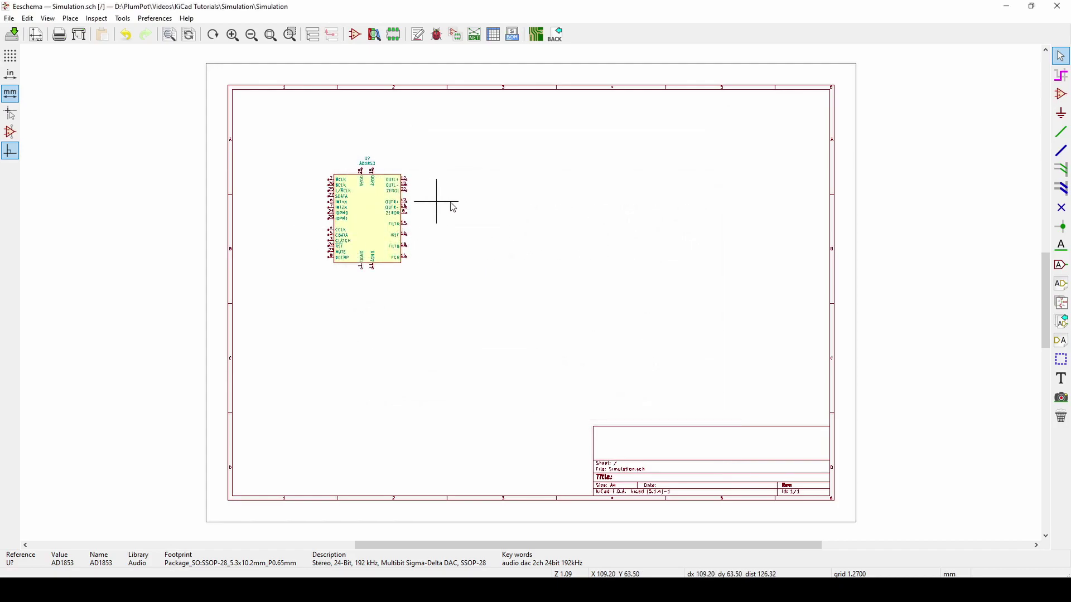
{"action": "key", "text": "Delete"}
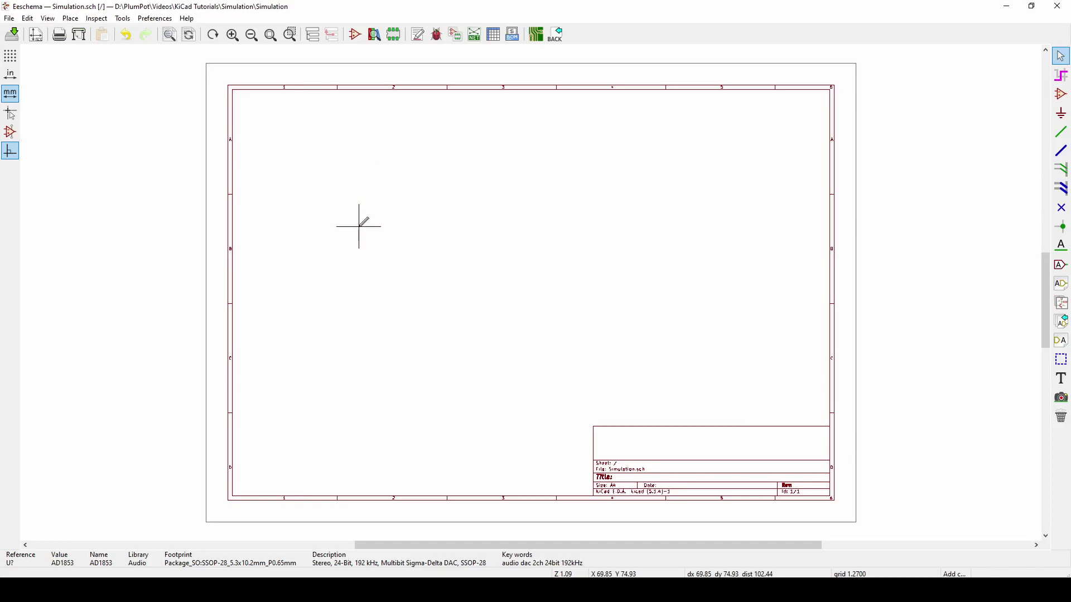
- Search the symbol libraries for "spice" and examine the simulation symbols in the pspice and Simulation_SPICE libraries
{"action": "left_click", "coordinate": [359, 226]}
{"action": "type", "text": "s"}
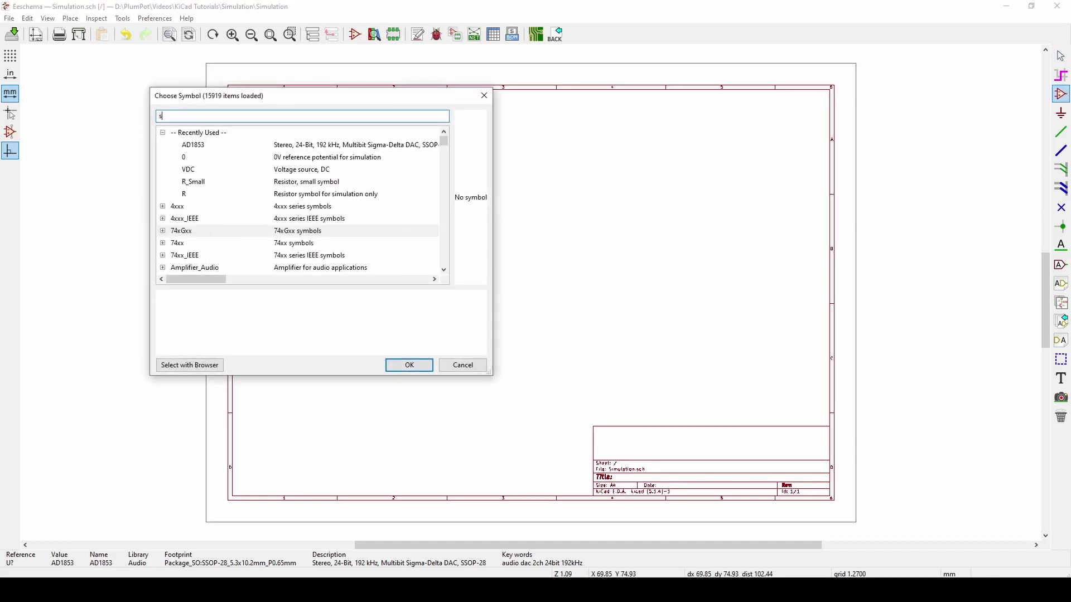
{"action": "type", "text": "pice"}
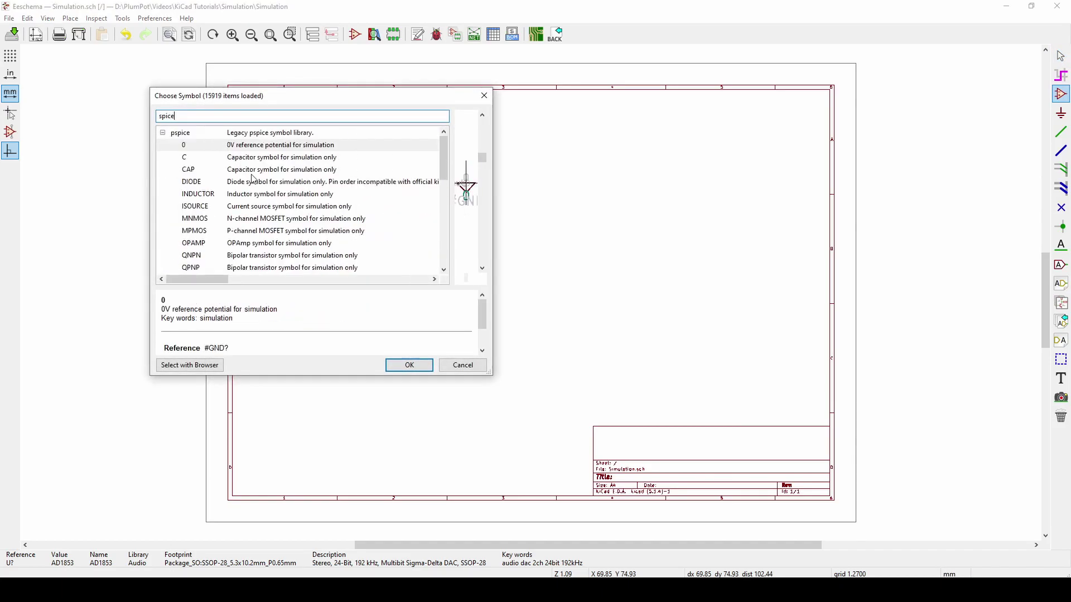
{"action": "scroll", "coordinate": [281, 183], "scroll_direction": "down", "scroll_amount": 2}
{"action": "scroll", "coordinate": [290, 184], "scroll_direction": "down", "scroll_amount": 3}
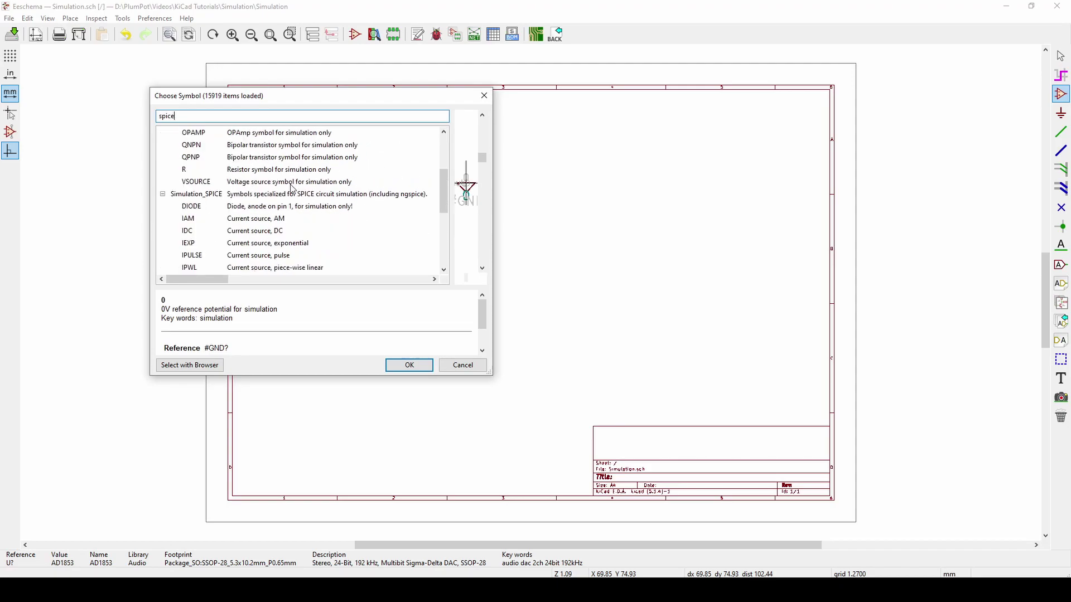
{"action": "scroll", "coordinate": [300, 208], "scroll_direction": "down", "scroll_amount": 3}
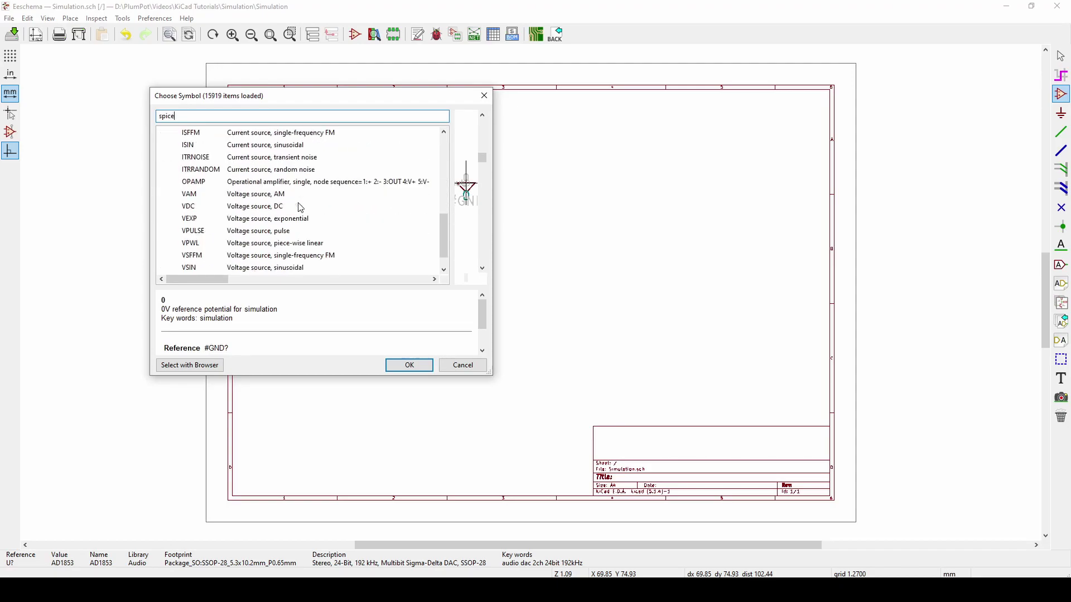
{"action": "scroll", "coordinate": [300, 208], "scroll_direction": "up", "scroll_amount": 3}
{"action": "scroll", "coordinate": [301, 210], "scroll_direction": "up", "scroll_amount": 5}
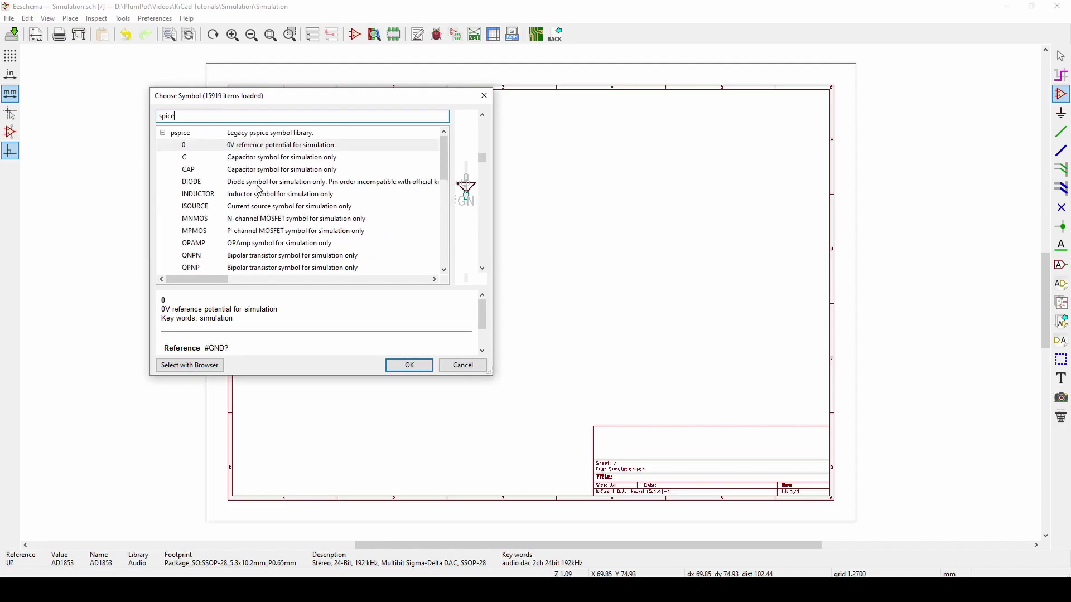
{"action": "scroll", "coordinate": [262, 203], "scroll_direction": "down", "scroll_amount": 1}
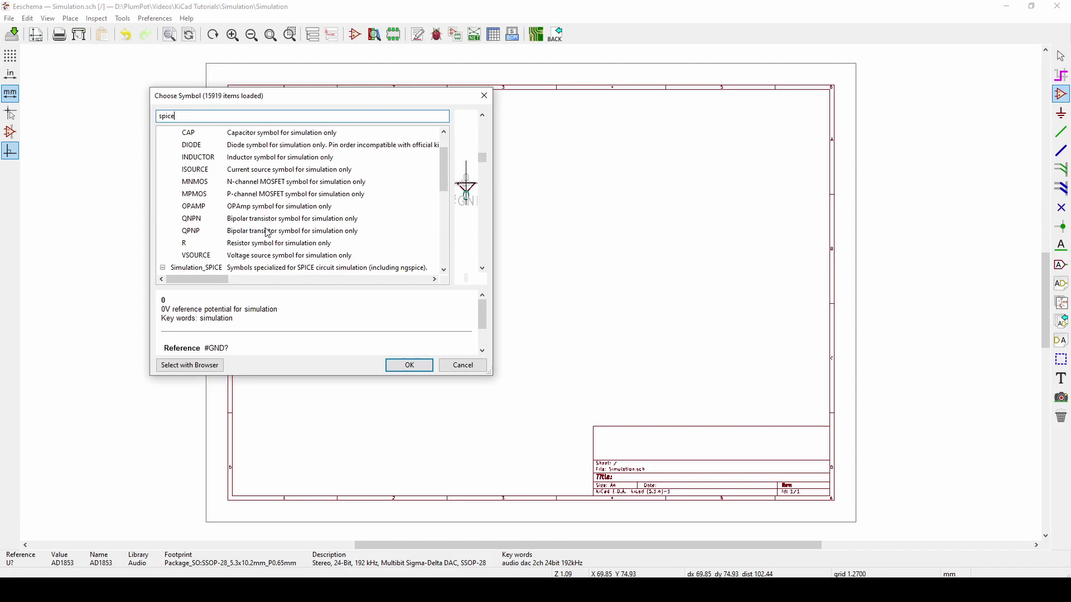
{"action": "scroll", "coordinate": [268, 237], "scroll_direction": "down", "scroll_amount": 2}
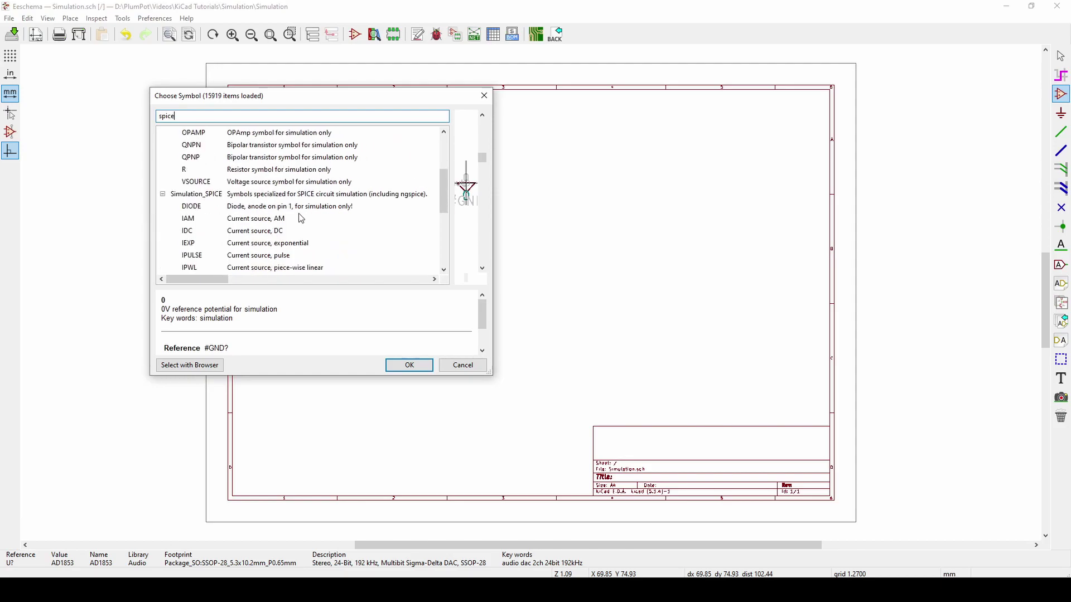
{"action": "scroll", "coordinate": [295, 238], "scroll_direction": "down", "scroll_amount": 2}
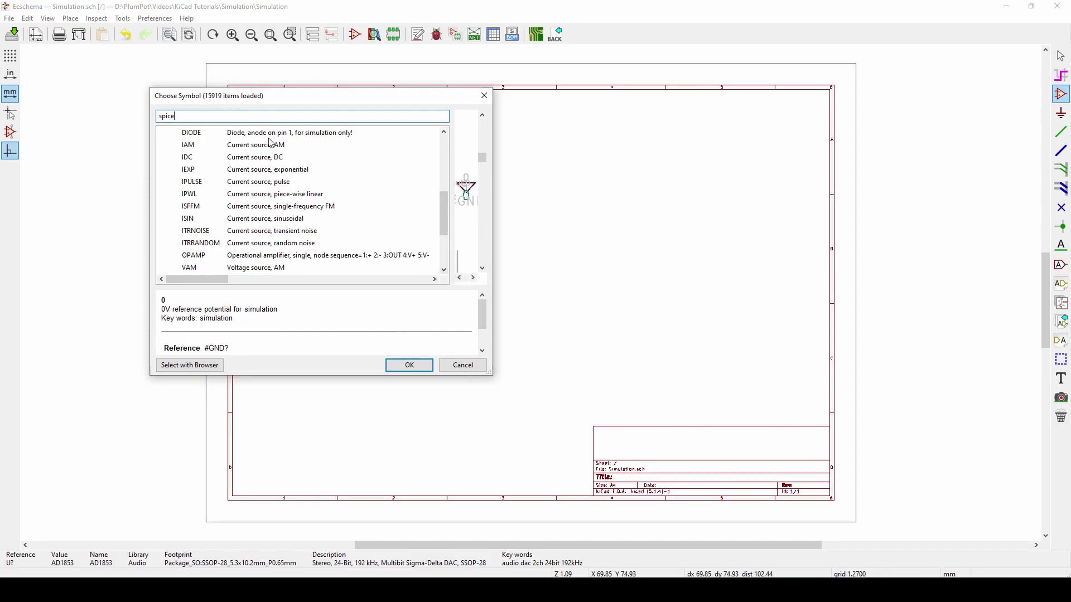
{"action": "scroll", "coordinate": [270, 143], "scroll_direction": "up", "scroll_amount": 5}
{"action": "scroll", "coordinate": [268, 184], "scroll_direction": "down", "scroll_amount": 1}
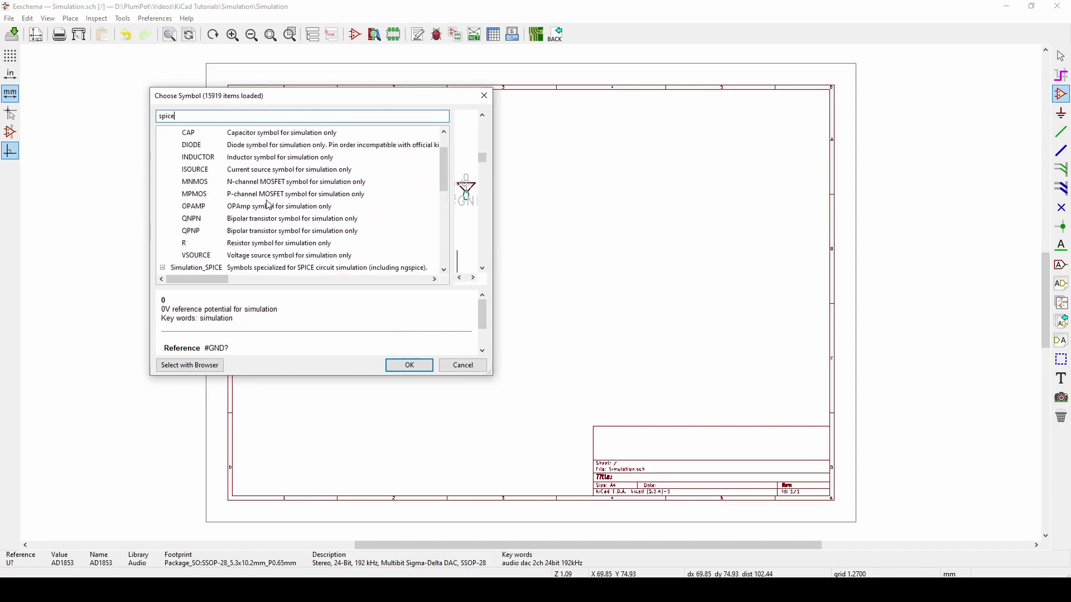
{"action": "scroll", "coordinate": [268, 205], "scroll_direction": "up", "scroll_amount": 1}
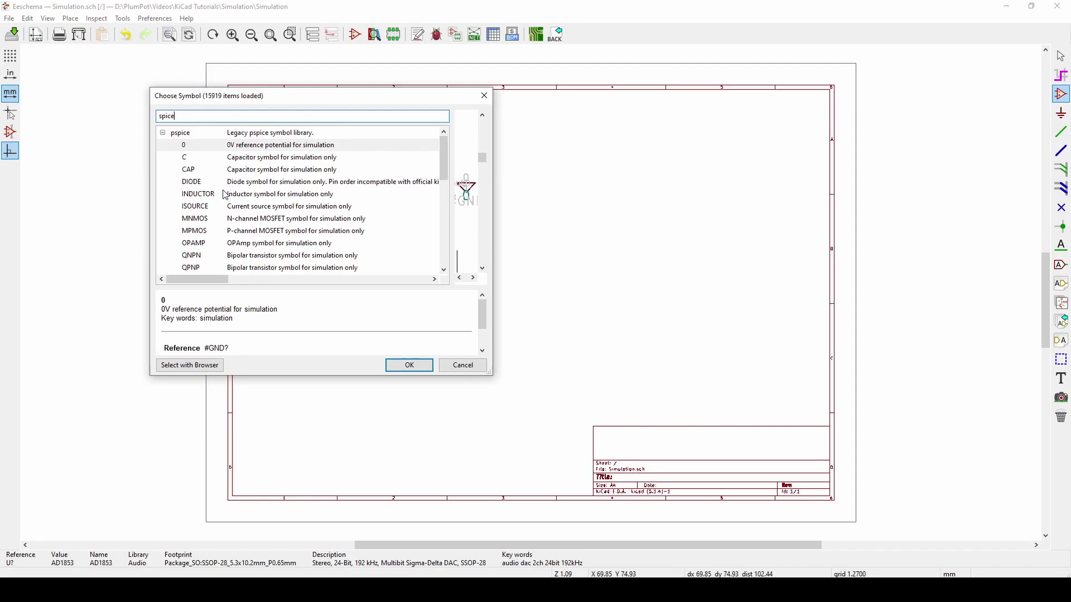
- Place the simulation resistor R from the pspice library horizontally on the sheet
{"action": "scroll", "coordinate": [245, 195], "scroll_direction": "down", "scroll_amount": 1}
{"action": "left_click", "coordinate": [239, 246]}
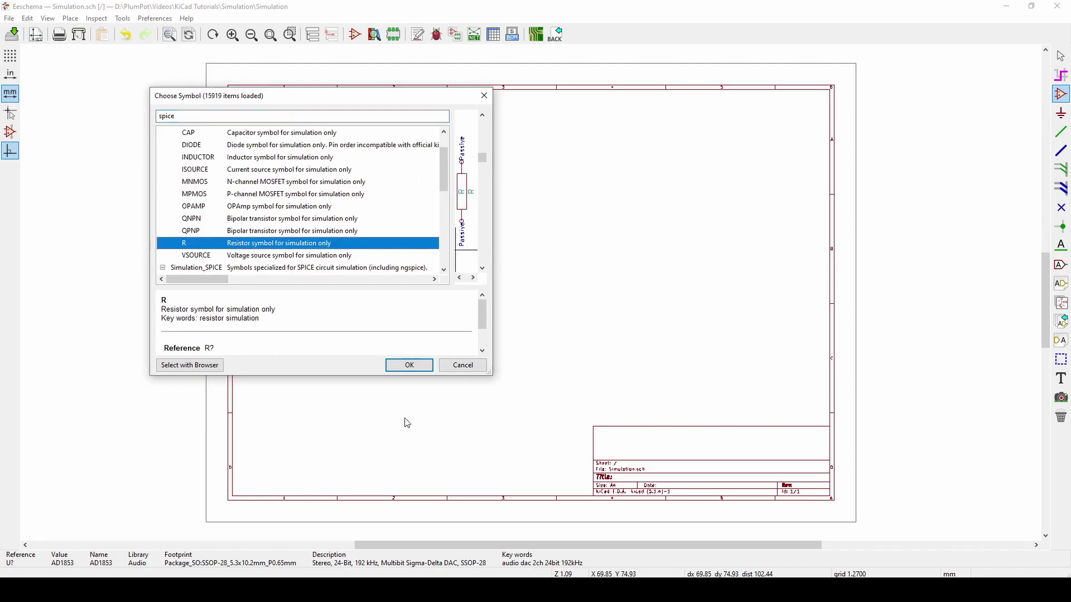
{"action": "left_click_drag", "start_coordinate": [228, 314], "coordinate": [167, 312]}
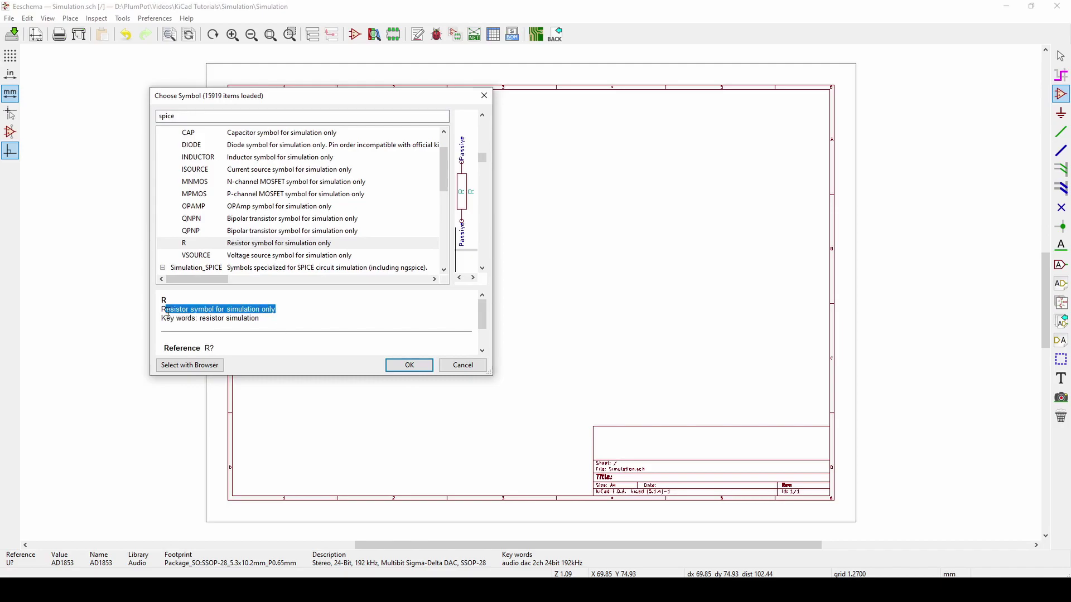
{"action": "left_click", "coordinate": [409, 365]}
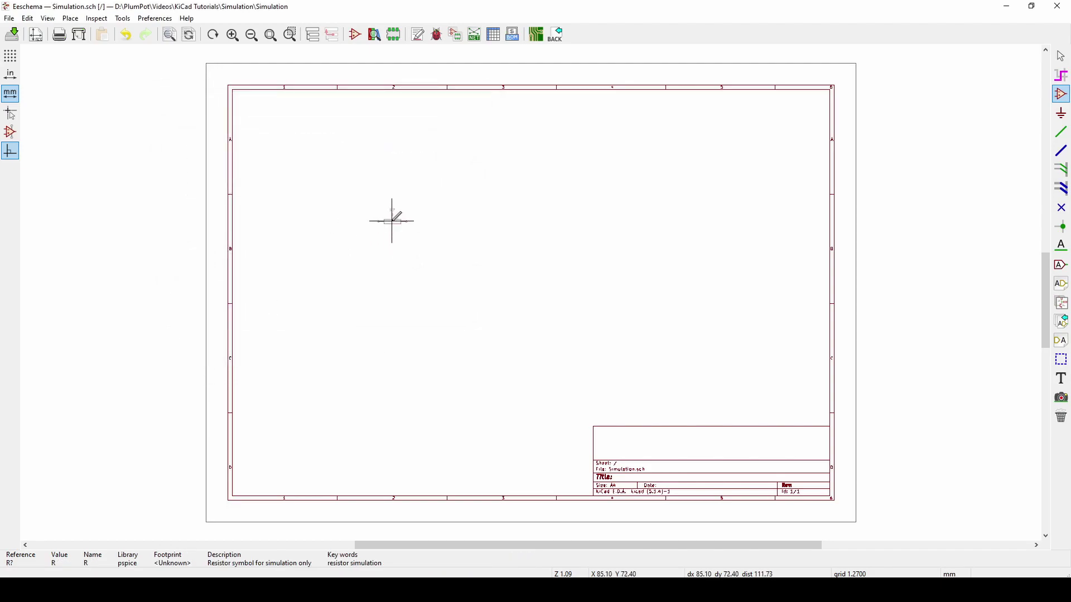
{"action": "scroll", "coordinate": [412, 212], "scroll_direction": "up", "scroll_amount": 1}
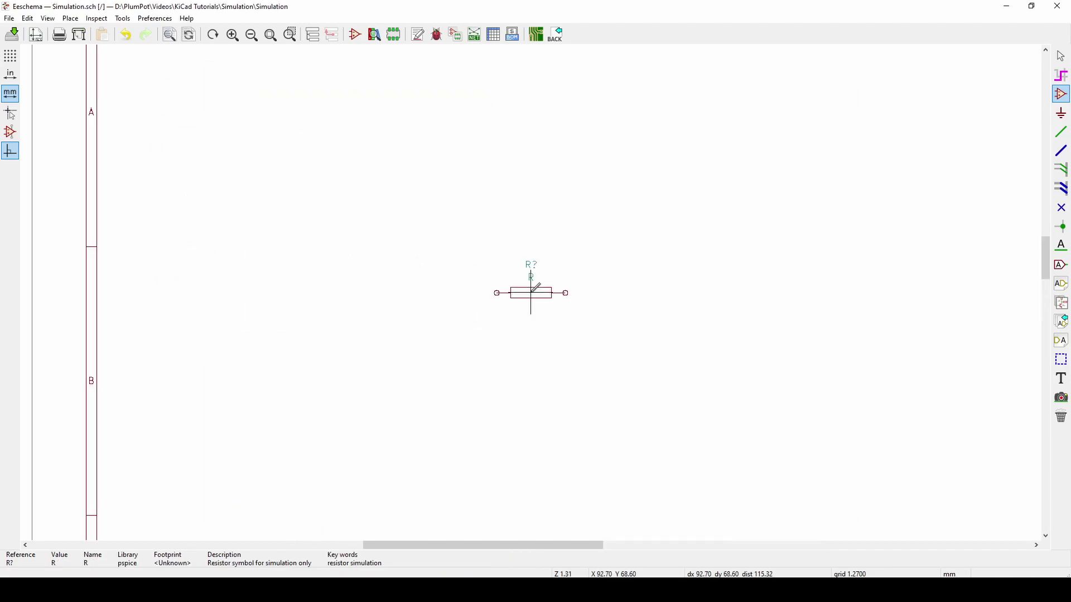
{"action": "scroll", "coordinate": [534, 285], "scroll_direction": "down", "scroll_amount": 1}
{"action": "left_click", "coordinate": [534, 295]}
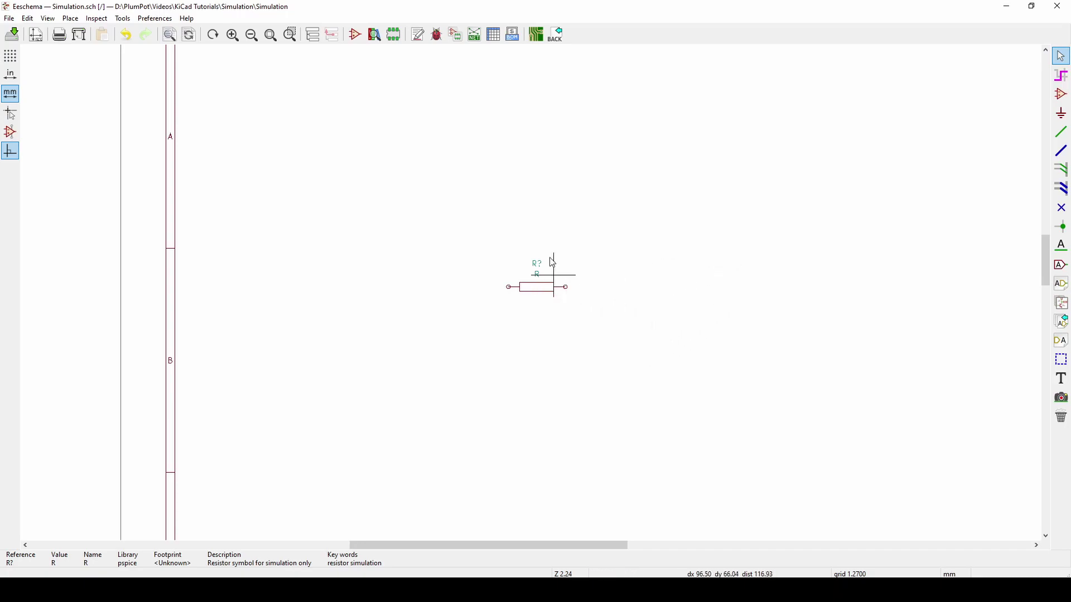
- Find the DC voltage source VDC in the Simulation_SPICE library by searching "spice" and place it to the left of the resistor
{"action": "key", "text": "a"}
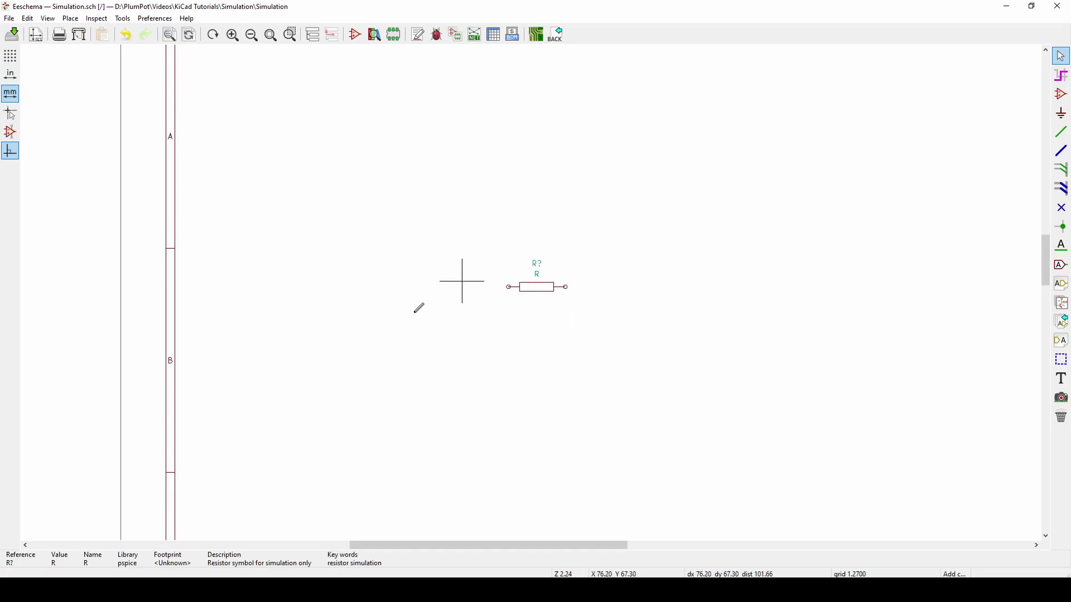
{"action": "type", "text": "spice"}
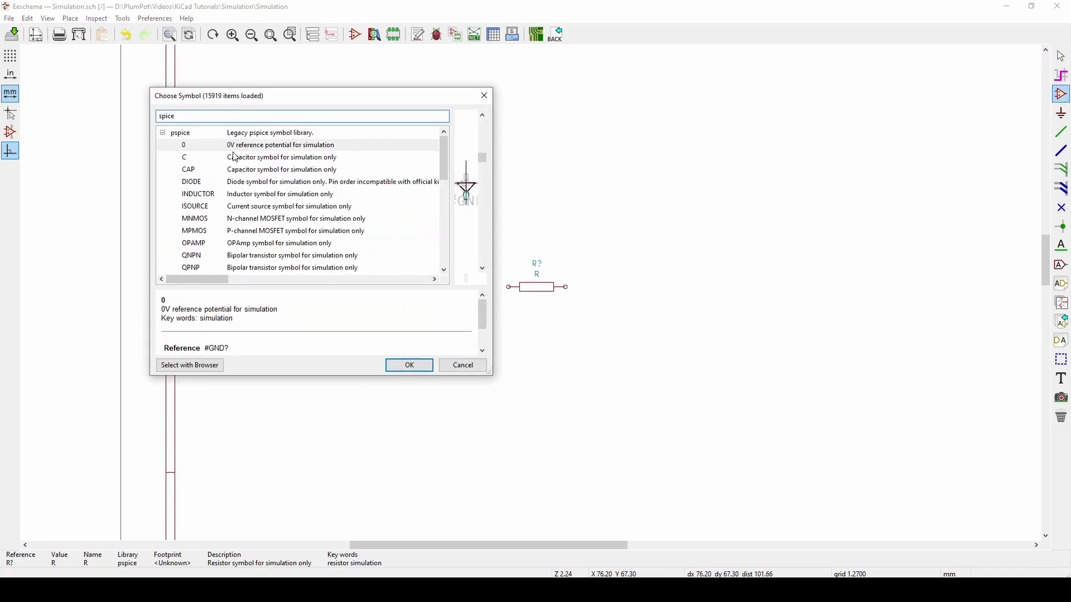
{"action": "scroll", "coordinate": [229, 206], "scroll_direction": "down", "scroll_amount": 6}
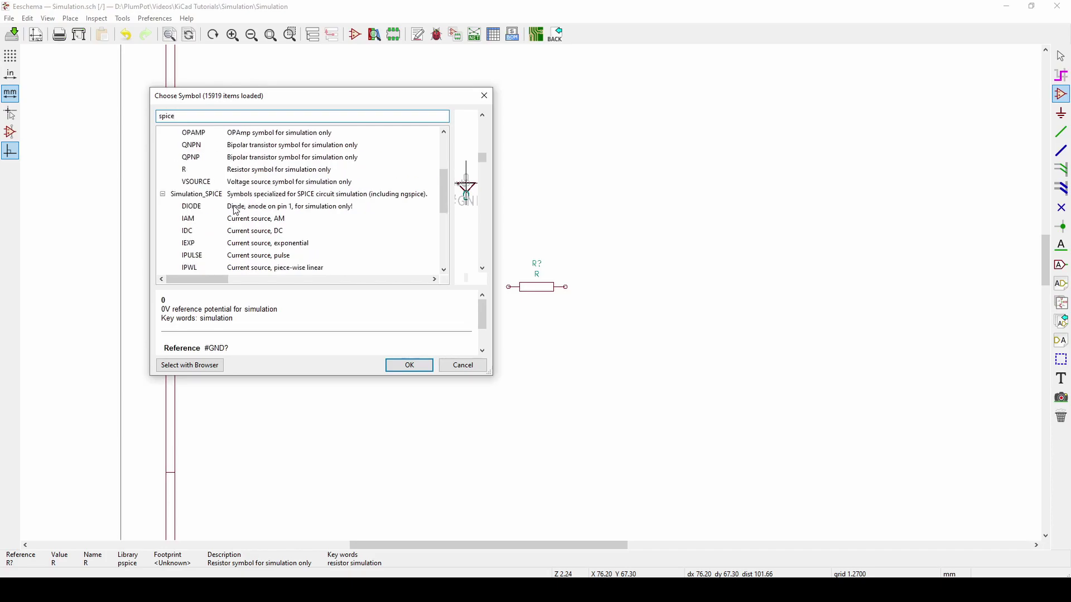
{"action": "left_click", "coordinate": [242, 244]}
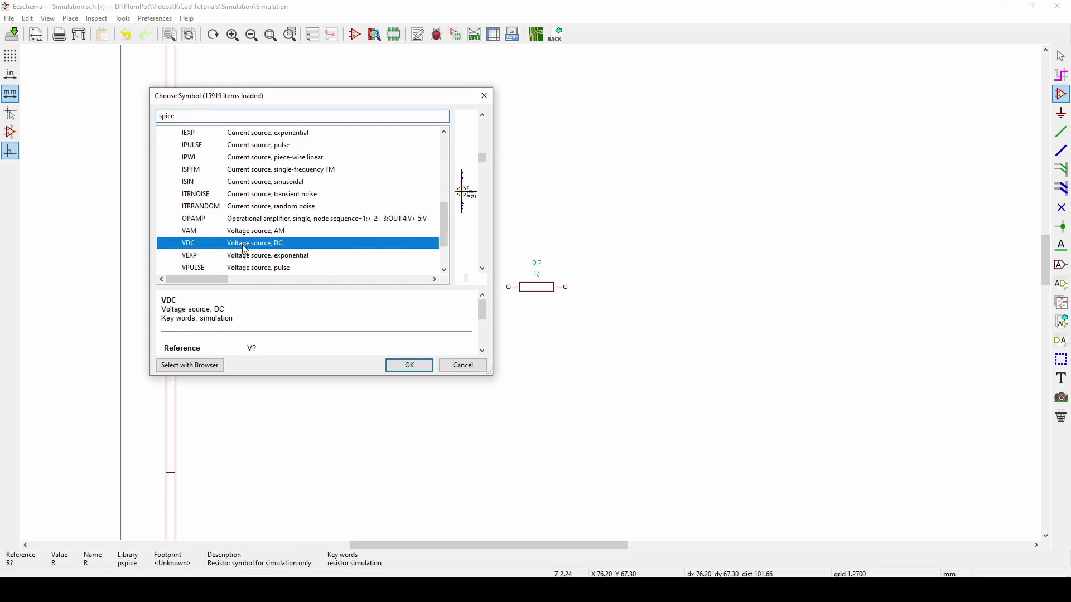
{"action": "left_click", "coordinate": [409, 366]}
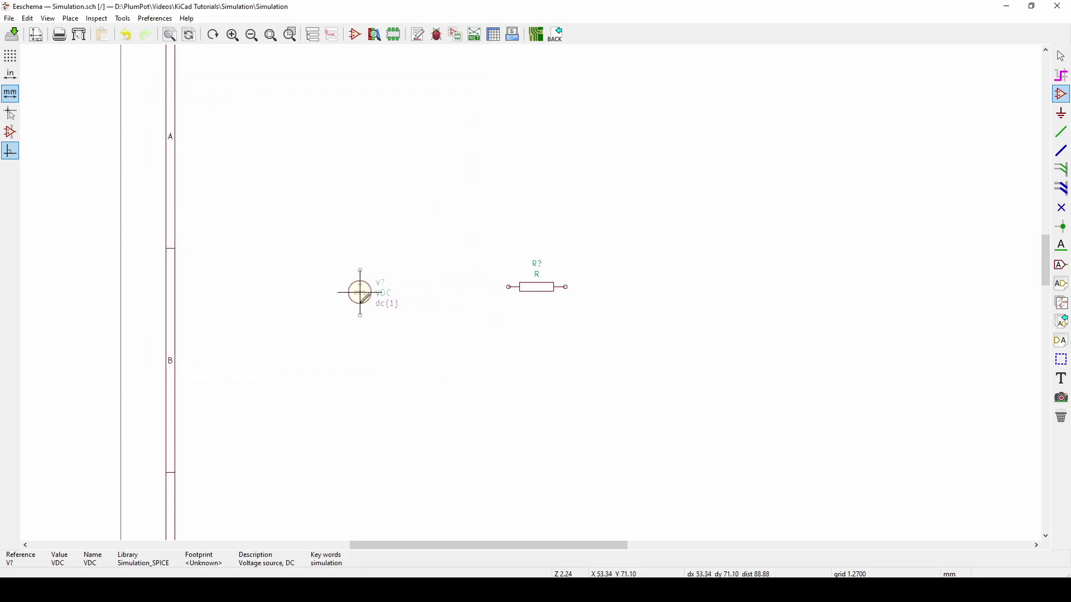
{"action": "scroll", "coordinate": [382, 318], "scroll_direction": "up", "scroll_amount": 3}
{"action": "left_click", "coordinate": [530, 293]}
{"action": "scroll", "coordinate": [530, 291], "scroll_direction": "down", "scroll_amount": 4}
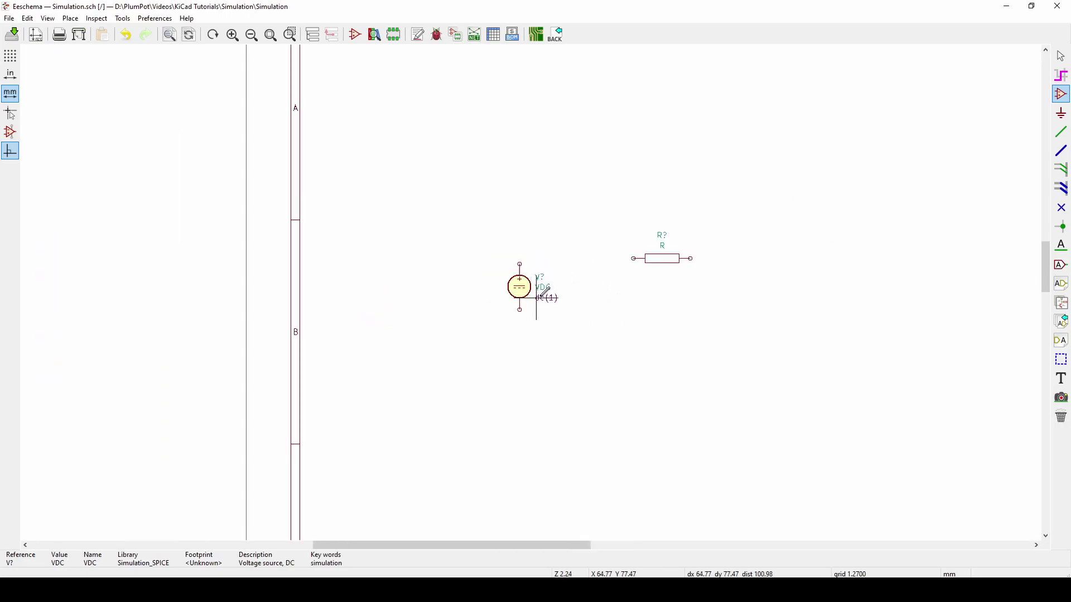
- Draw a vertical wire segment upward from the positive pin of the DC voltage source
{"action": "scroll", "coordinate": [530, 289], "scroll_direction": "up", "scroll_amount": 1}
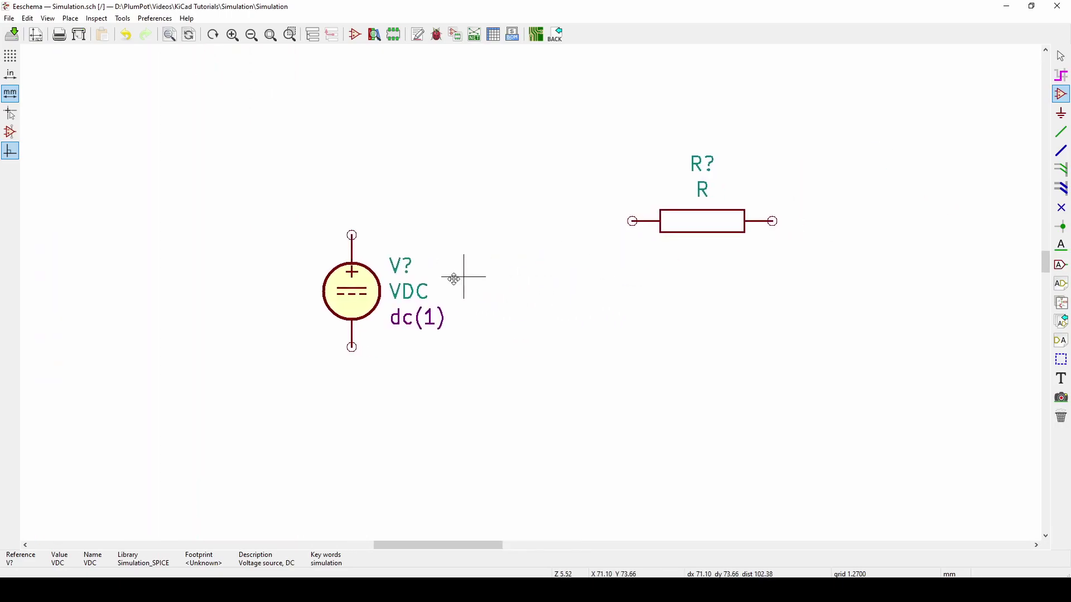
{"action": "scroll", "coordinate": [484, 292], "scroll_direction": "down", "scroll_amount": 1}
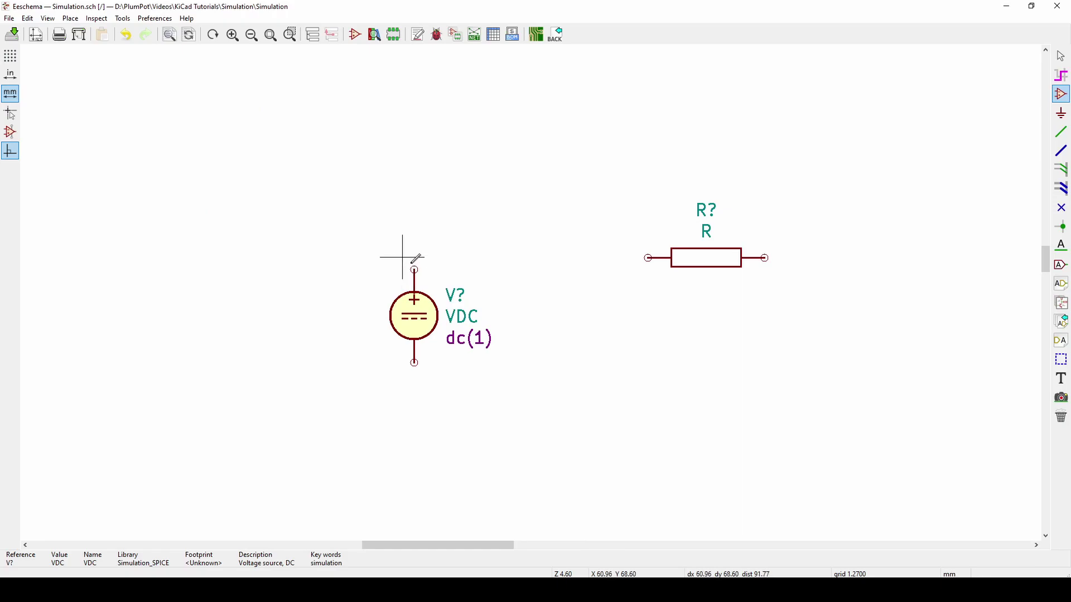
{"action": "key", "text": "w"}
{"action": "left_click", "coordinate": [414, 176]}
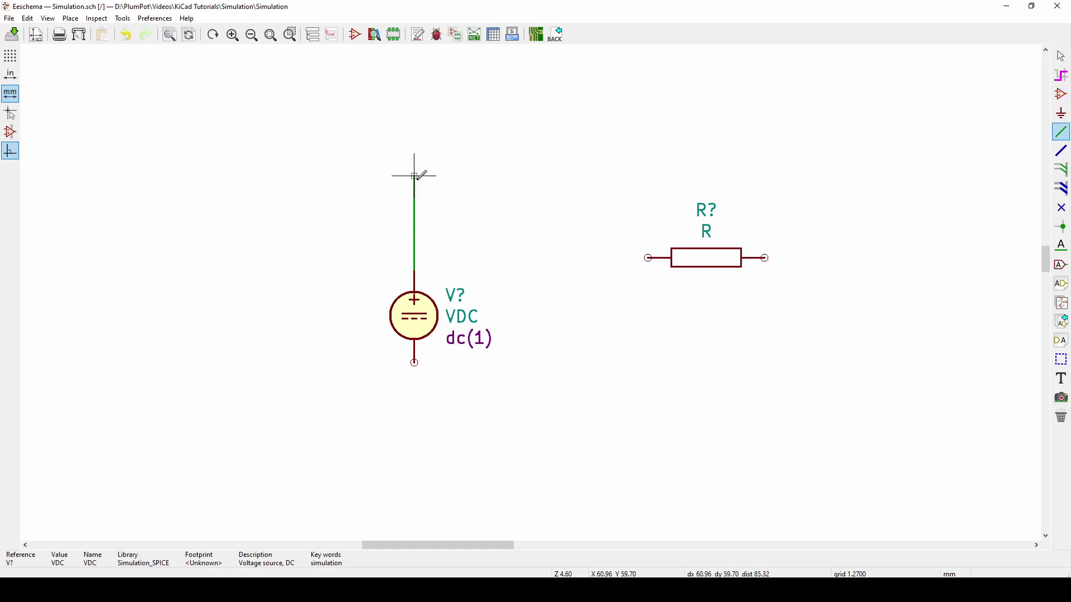
{"action": "key", "text": "Escape"}
- Place the SparkFun 5V power symbol on the upper end of the wire above the voltage source
{"action": "type", "text": "p"}
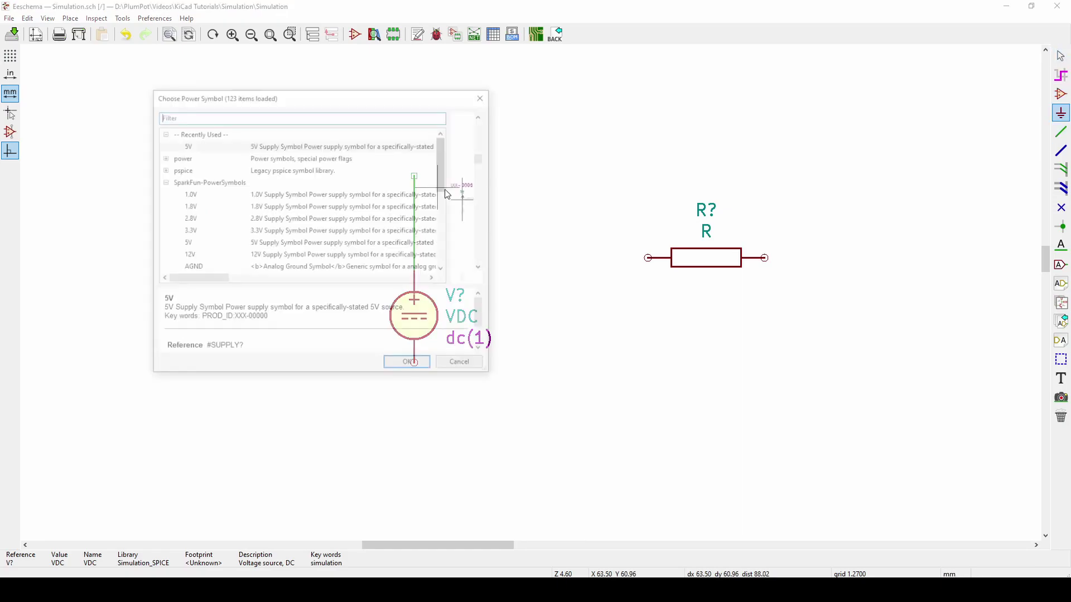
{"action": "type", "text": "5v"}
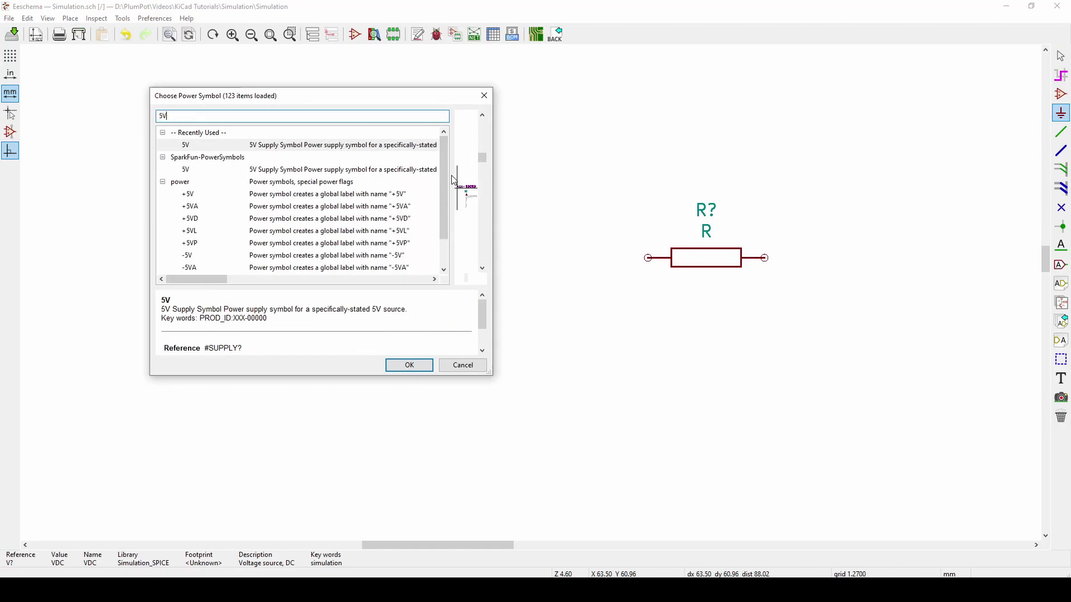
{"action": "key", "text": "Return"}
{"action": "left_click", "coordinate": [414, 175]}
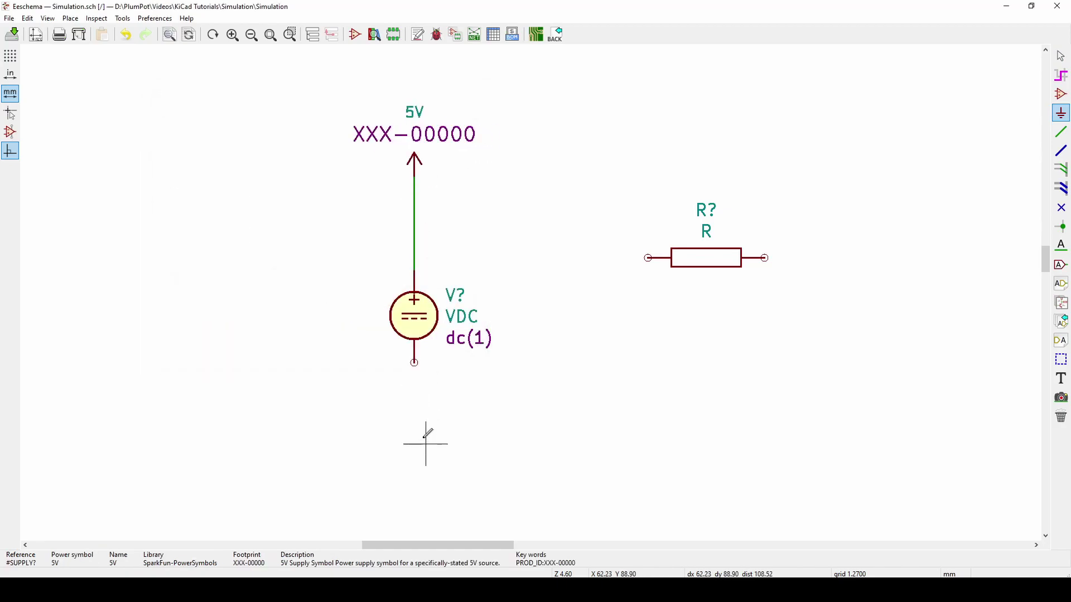
- Place a second 5V power symbol above and left of the resistor, and wire it to the resistor's left pin
{"action": "left_click", "coordinate": [647, 258]}
{"action": "key", "text": "Escape"}
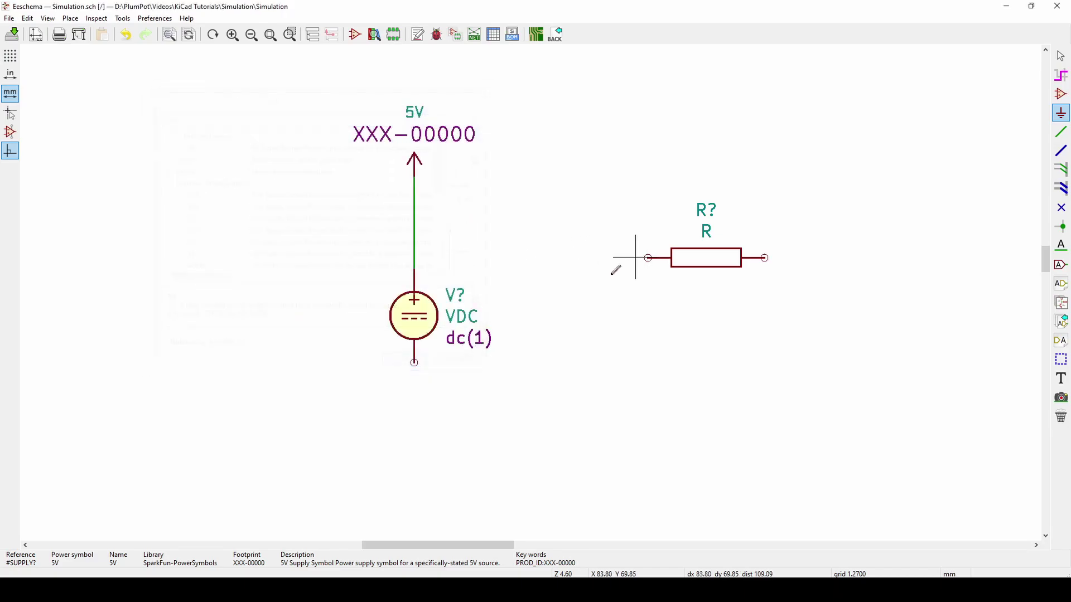
{"action": "key", "text": "Escape"}
{"action": "left_click", "coordinate": [608, 183]}
{"action": "key", "text": "w"}
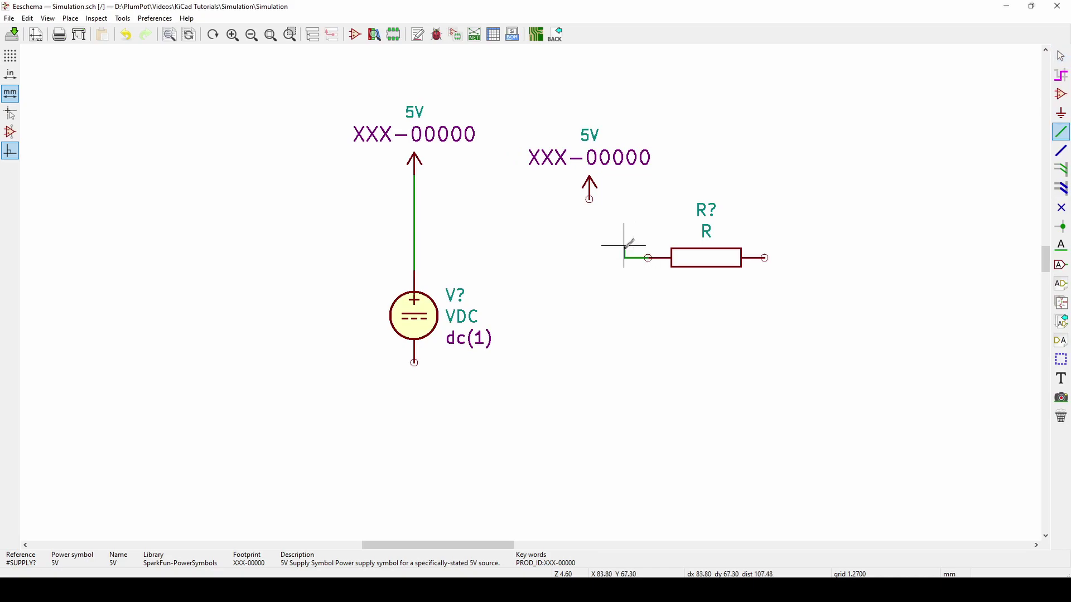
{"action": "left_click", "coordinate": [590, 199]}
{"action": "key", "text": "Escape"}
- Find the 0 (0V reference potential) symbol in the pspice library with the search "spice" and place it below the voltage source
{"action": "key", "text": "a"}
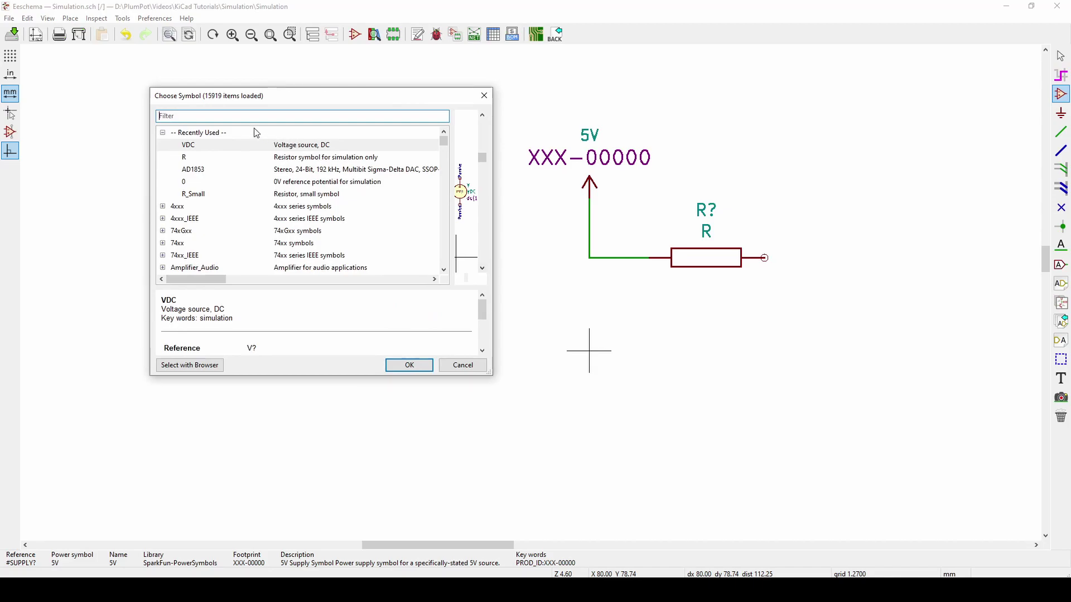
{"action": "type", "text": "spice"}
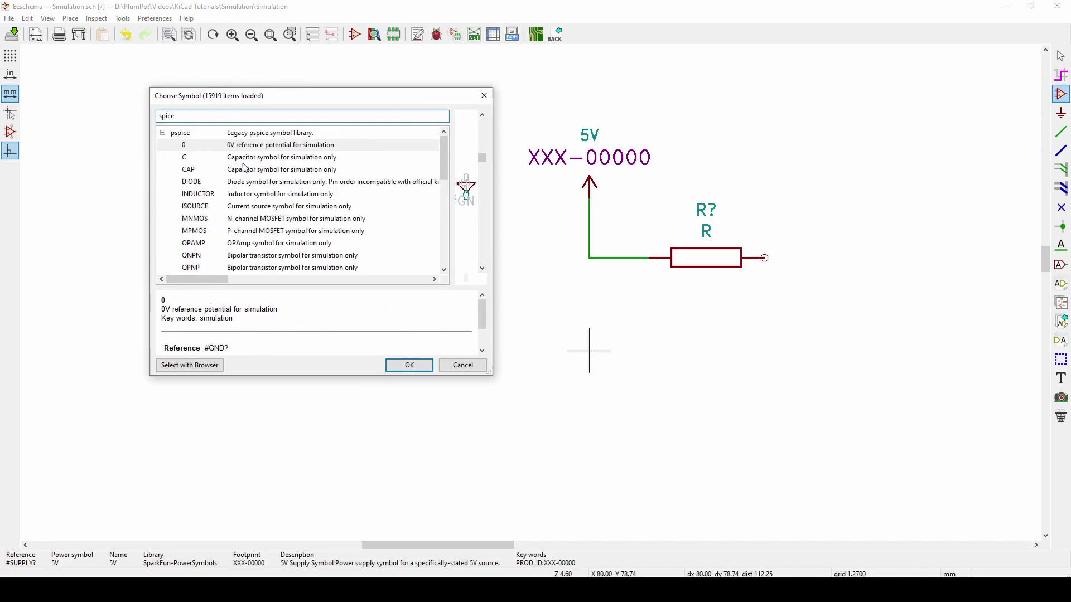
{"action": "left_click", "coordinate": [218, 145]}
{"action": "left_click", "coordinate": [409, 366]}
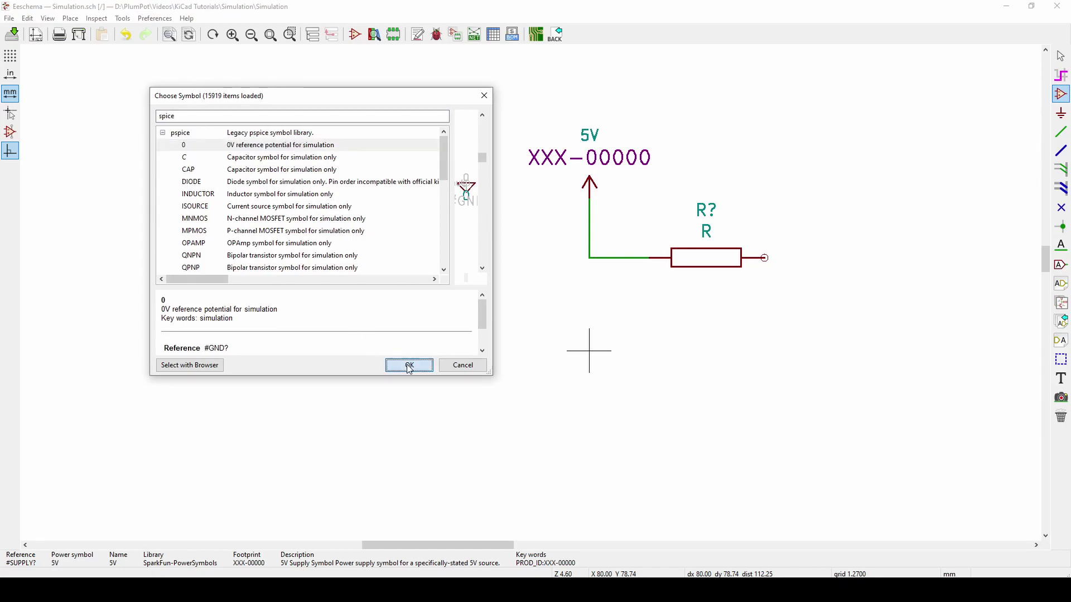
{"action": "left_click", "coordinate": [414, 432]}
{"action": "key", "text": "Escape"}
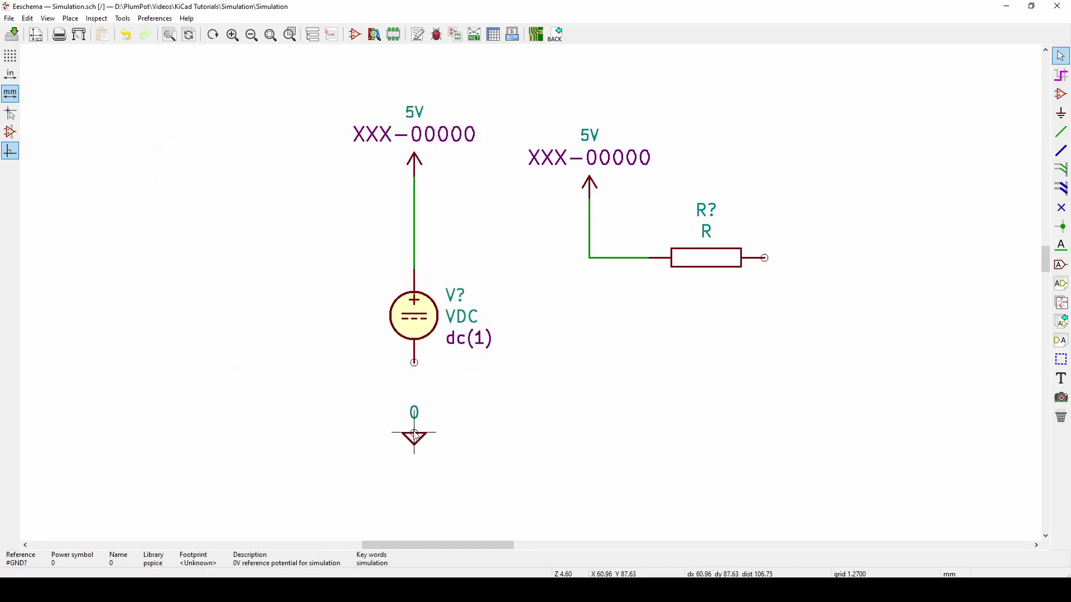
- Wire the 0 reference symbol to the negative pin of the voltage source
{"action": "key", "text": "w"}
{"action": "left_click", "coordinate": [414, 363]}
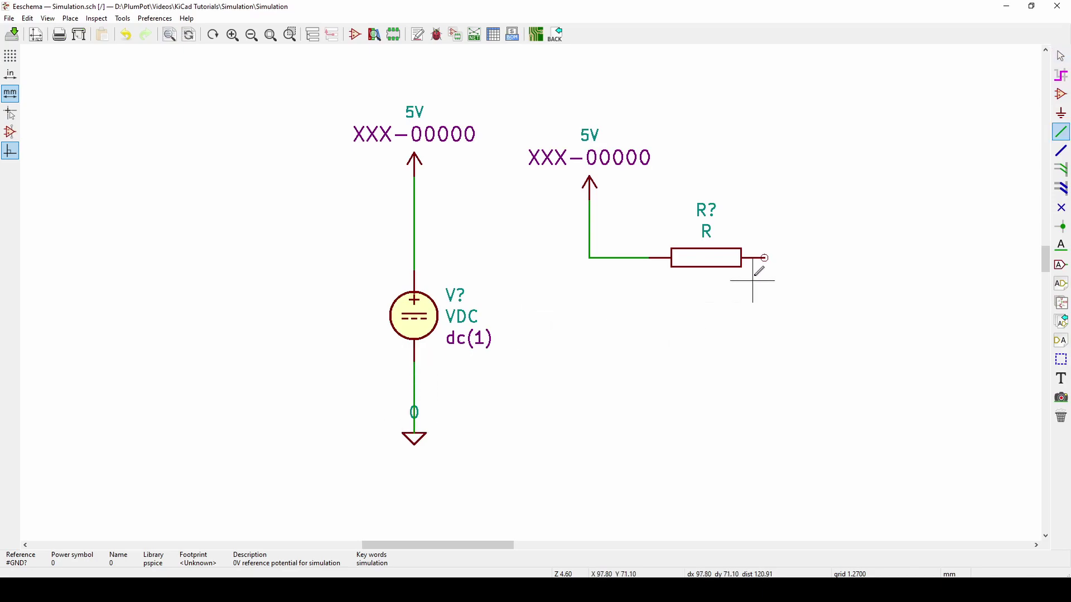
{"action": "key", "text": "Escape"}
- Duplicate the 0 reference symbol to the lower right of the resistor and wire it to the resistor's right pin
{"action": "key", "text": "ctrl+d"}
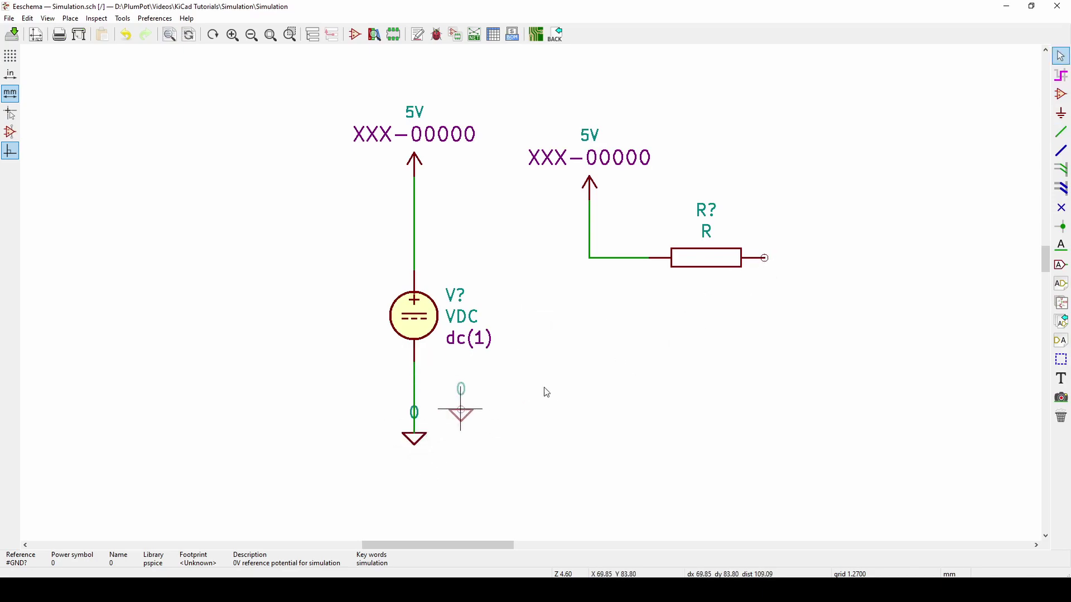
{"action": "left_click", "coordinate": [823, 351]}
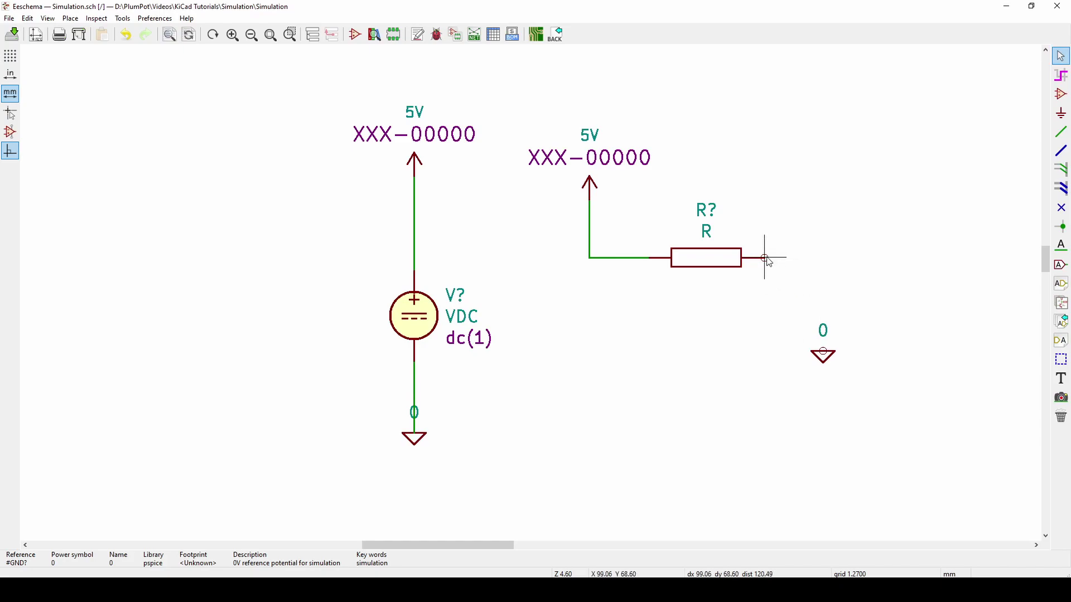
{"action": "key", "text": "w"}
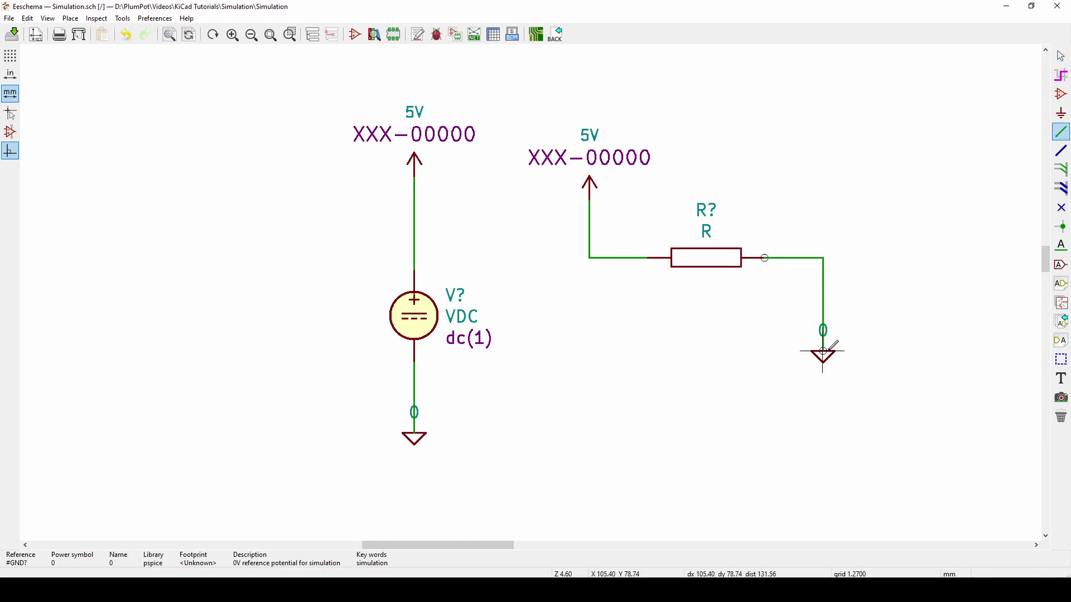
{"action": "left_click", "coordinate": [823, 352]}
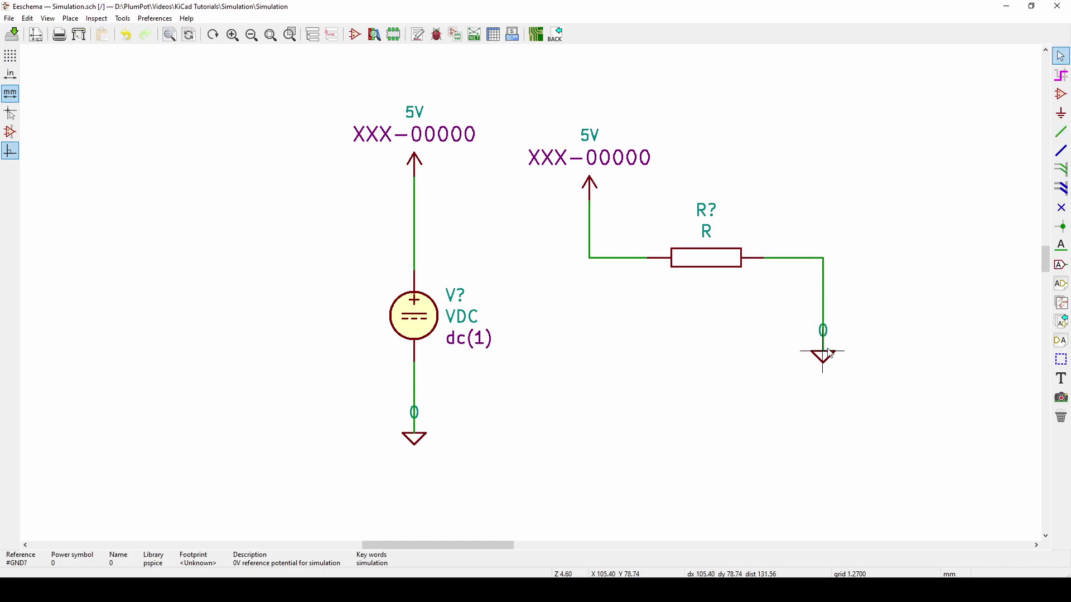
- Set the resistor's value to 470
{"action": "left_click", "coordinate": [700, 262]}
{"action": "double_click", "coordinate": [701, 262]}
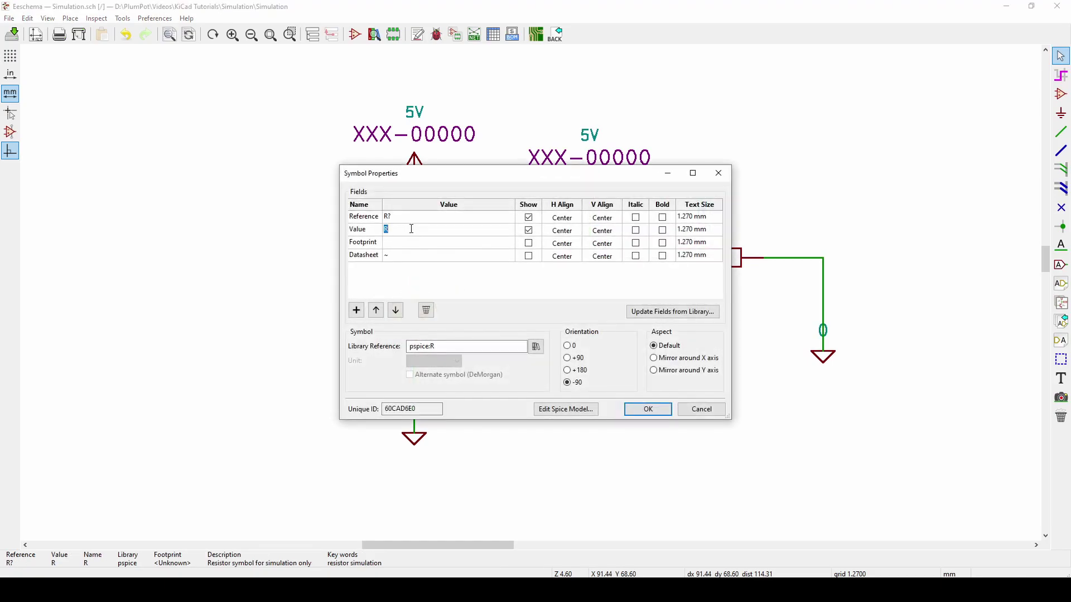
{"action": "key", "text": "Return"}
{"action": "left_click", "coordinate": [641, 409]}
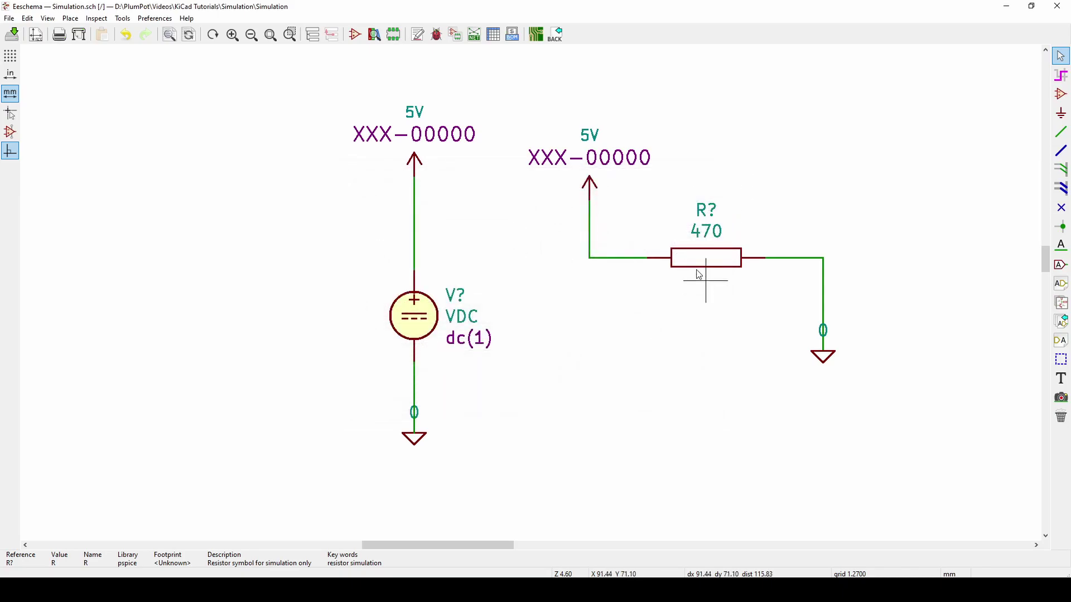
- Set the DC value to 5 volts in the voltage source's Spice model and accept its symbol properties
{"action": "double_click", "coordinate": [438, 311]}
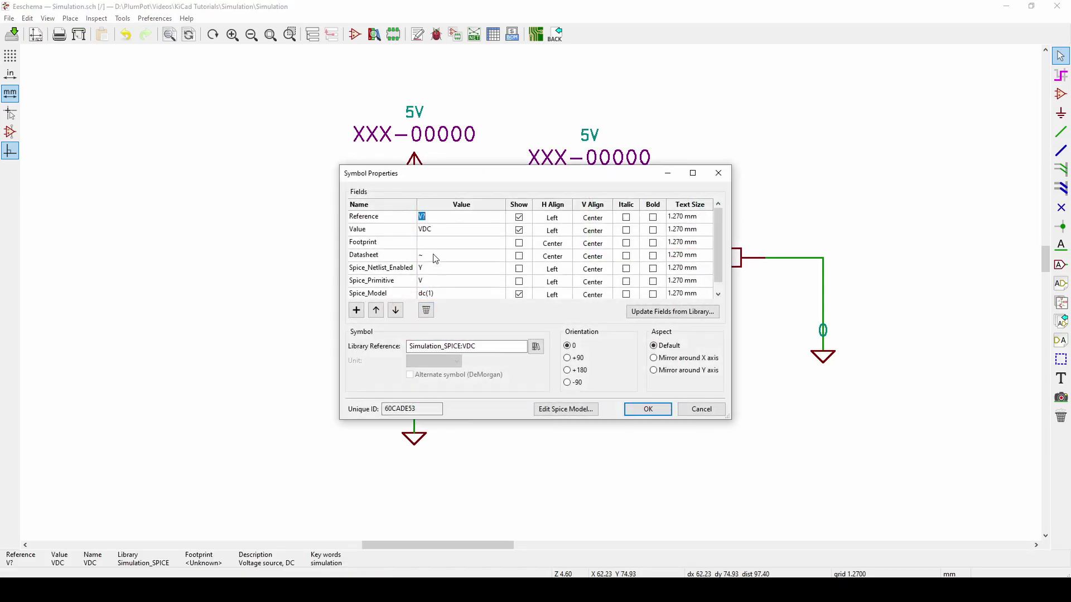
{"action": "left_click", "coordinate": [430, 294]}
{"action": "left_click", "coordinate": [427, 286]}
{"action": "left_click", "coordinate": [427, 286]}
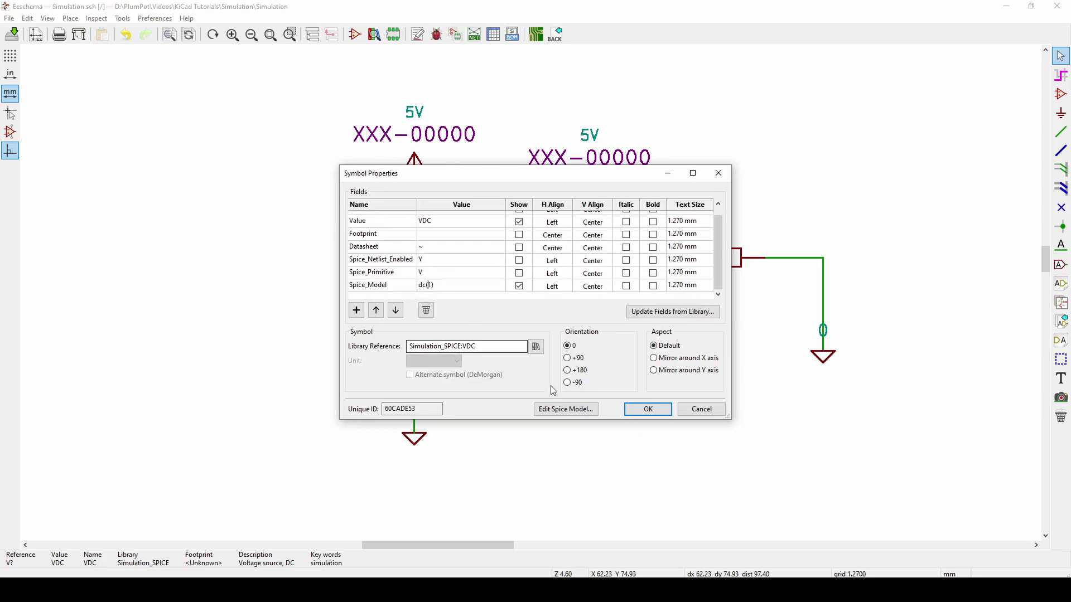
{"action": "left_click", "coordinate": [565, 409]}
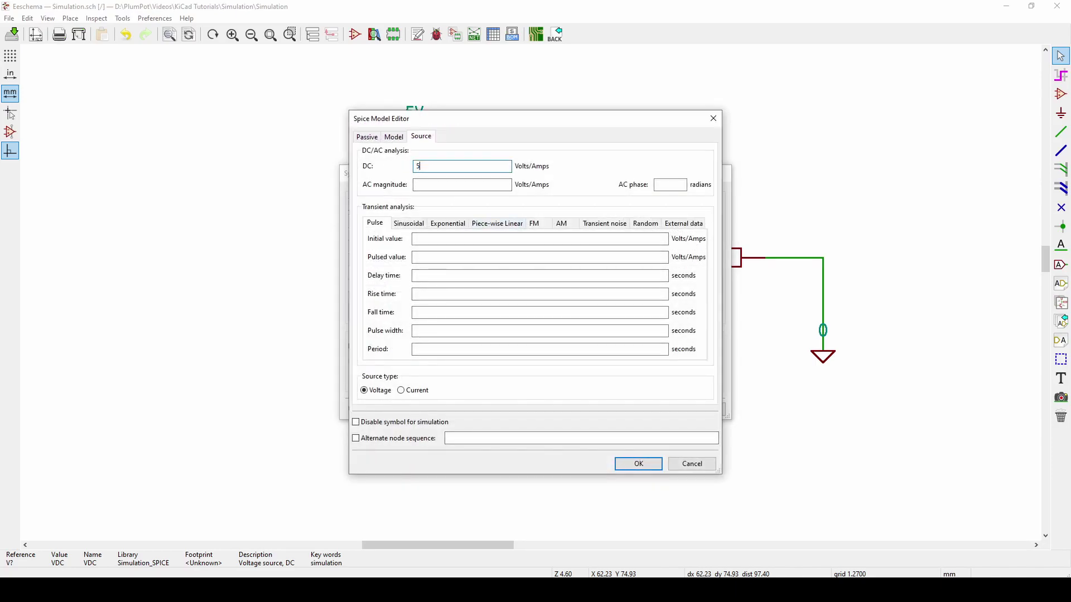
{"action": "left_click", "coordinate": [637, 463]}
{"action": "left_click", "coordinate": [647, 407]}
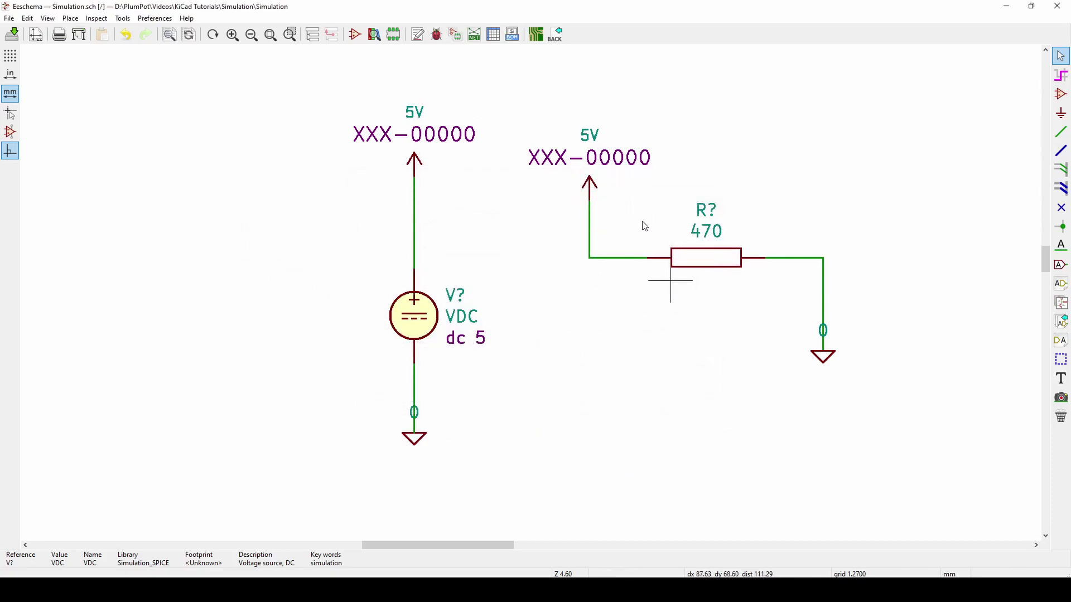
- Annotate the entire schematic, keeping existing annotations and sorting components by X position
{"action": "left_click", "coordinate": [123, 18]}
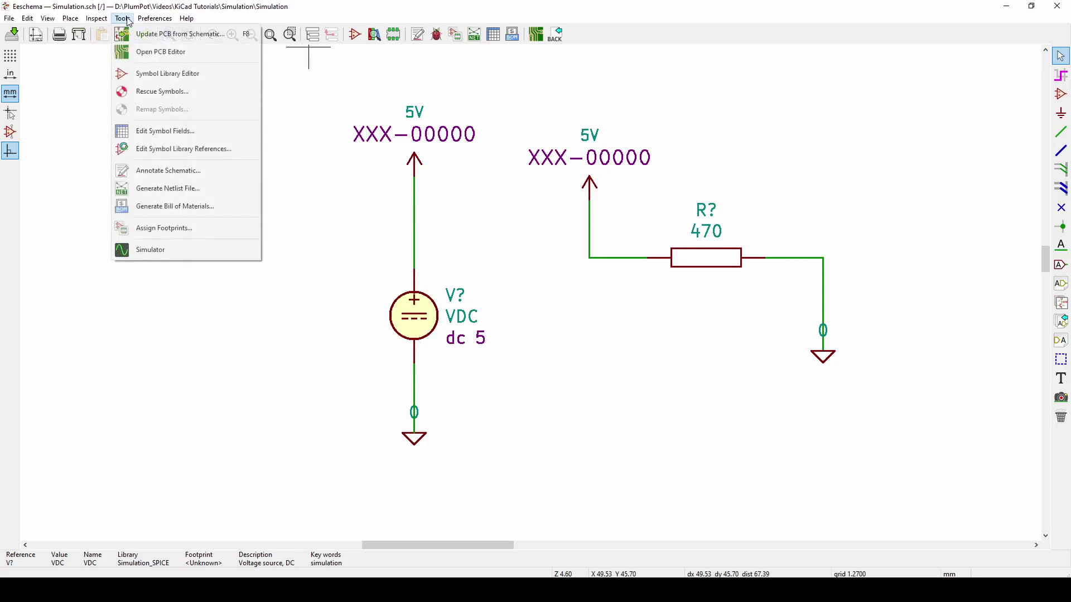
{"action": "left_click", "coordinate": [167, 170]}
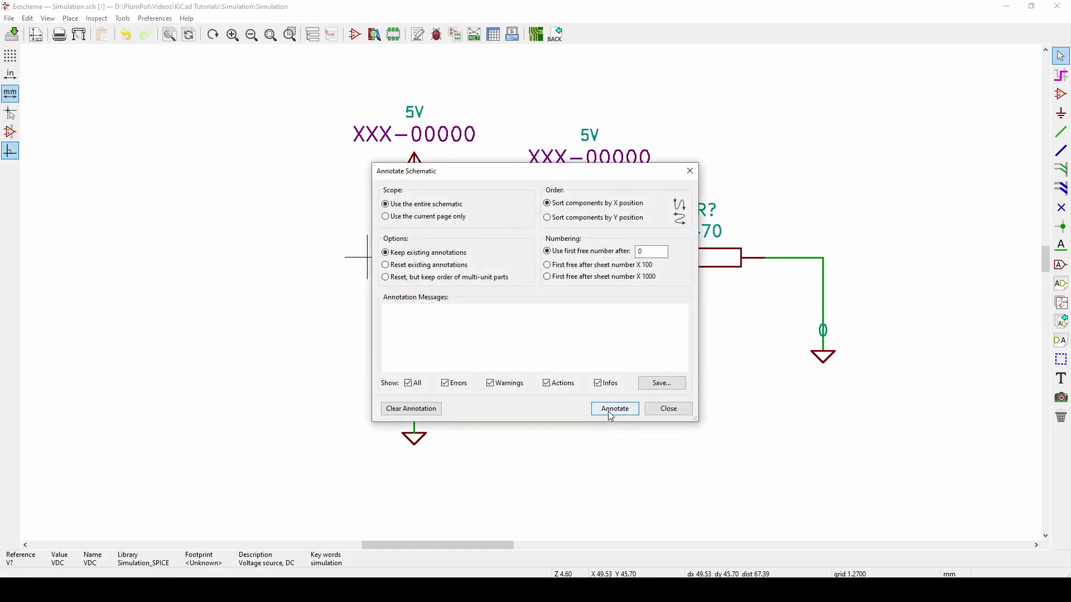
{"action": "left_click", "coordinate": [613, 409]}
{"action": "left_click", "coordinate": [668, 408]}
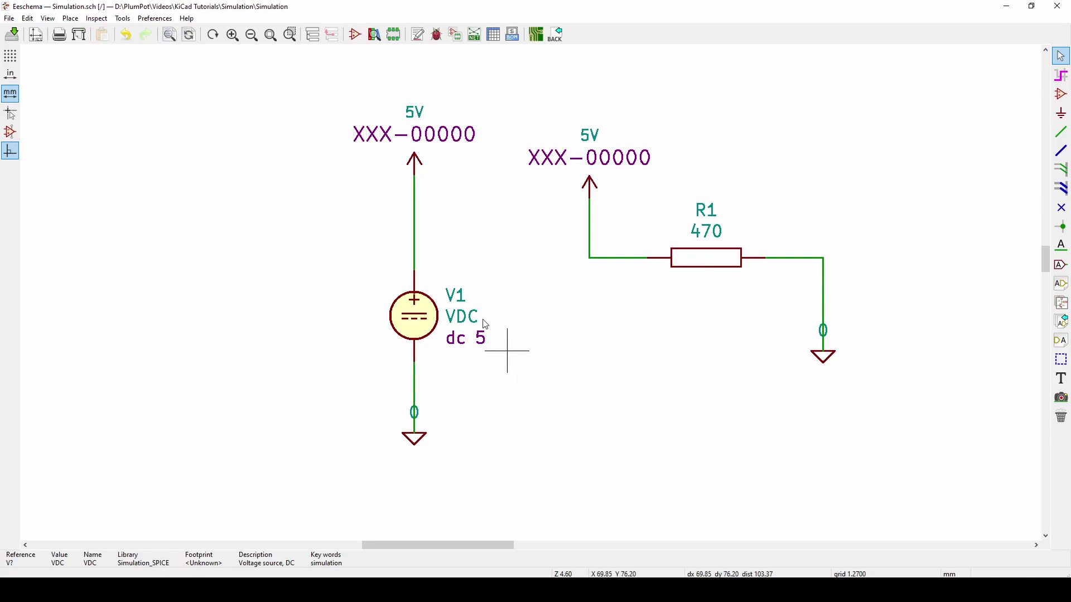
- Open the Spice Simulator and its simulation settings, and move the settings dialog over the simulator window
{"action": "left_click", "coordinate": [123, 18]}
{"action": "left_click", "coordinate": [173, 251]}
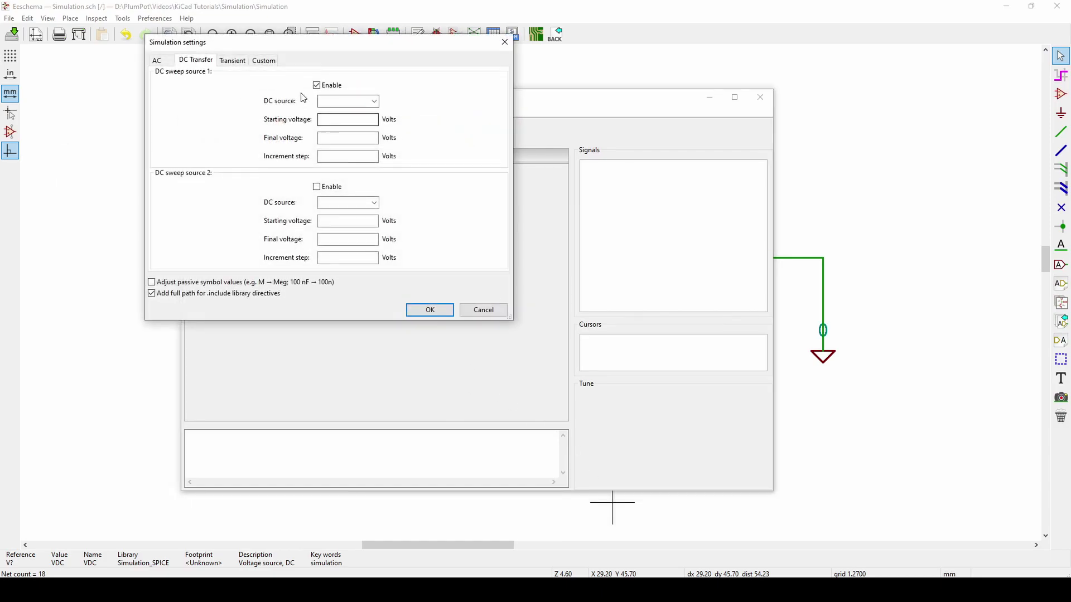
{"action": "left_click_drag", "start_coordinate": [286, 42], "coordinate": [363, 152]}
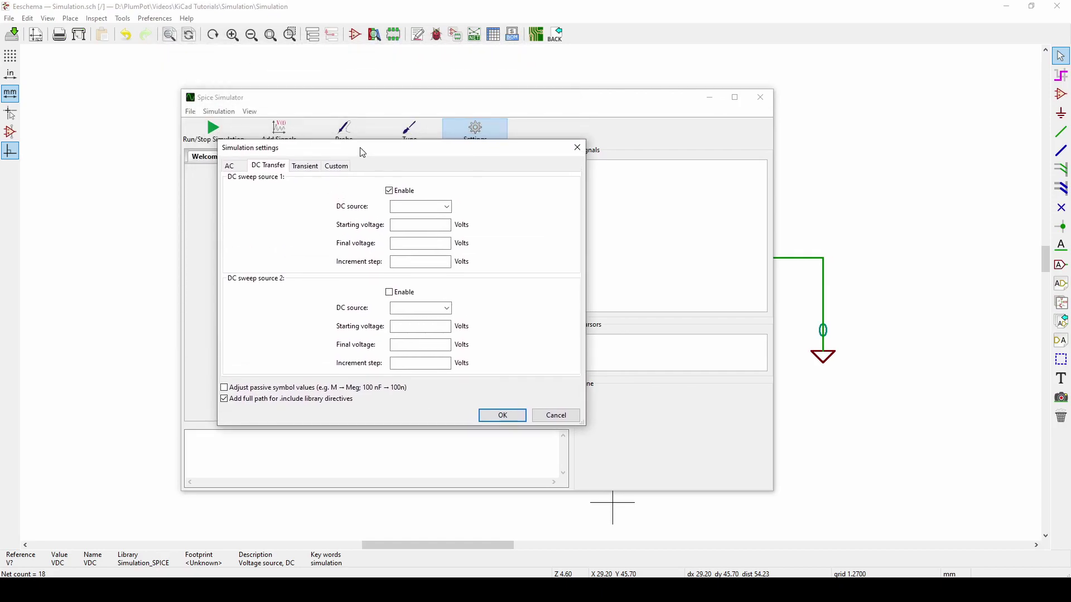
- Fill in DC sweep source 1 with starting voltage 0, final voltage 5 and increment step 1 volt, leaving the source unselected
{"action": "left_click", "coordinate": [446, 207]}
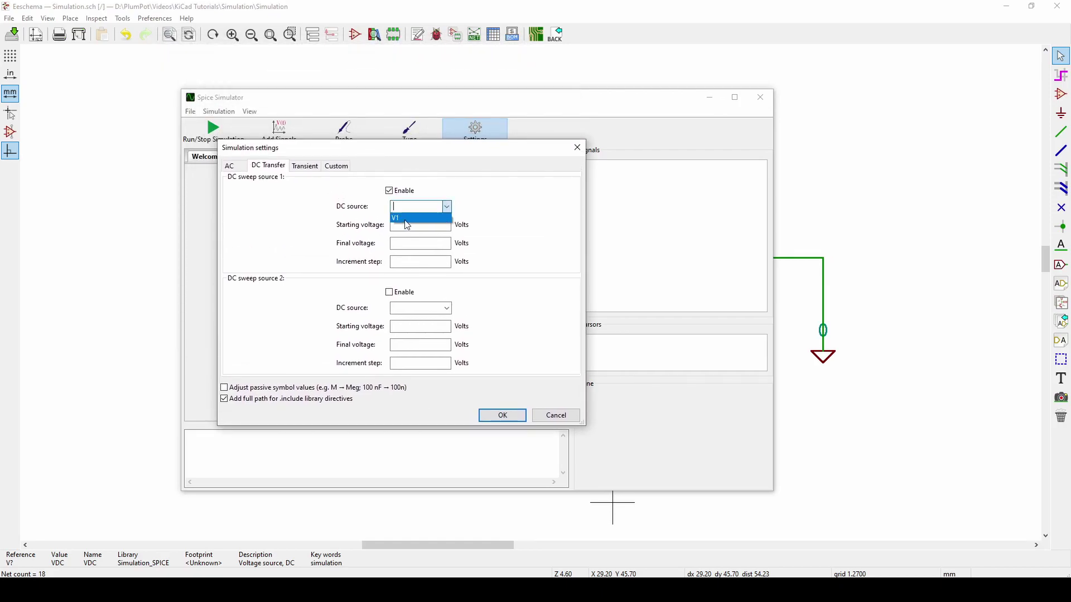
{"action": "left_click", "coordinate": [292, 223]}
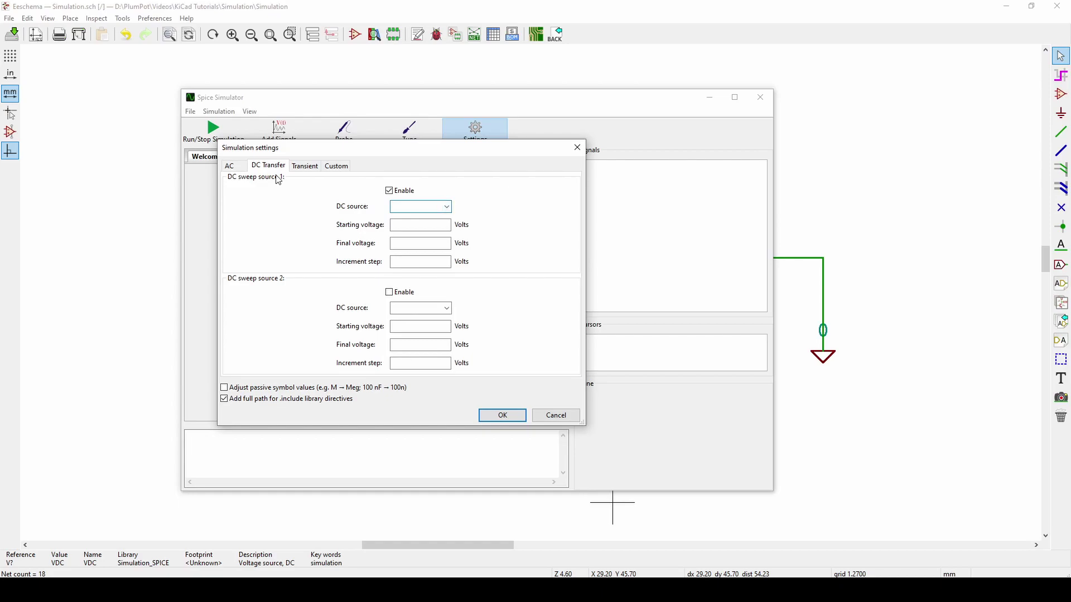
{"action": "left_click", "coordinate": [398, 226]}
{"action": "type", "text": "0"}
{"action": "left_click", "coordinate": [409, 243]}
{"action": "type", "text": "5"}
{"action": "left_click", "coordinate": [430, 262]}
{"action": "type", "text": "1"}
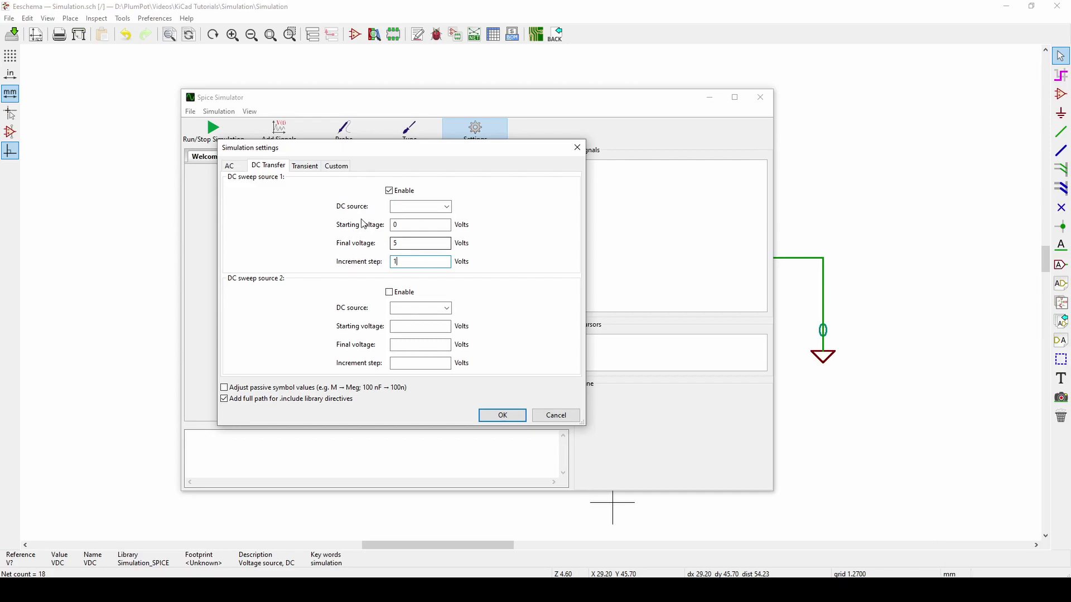
- Switch the simulation settings to transient analysis
{"action": "left_click", "coordinate": [312, 168]}
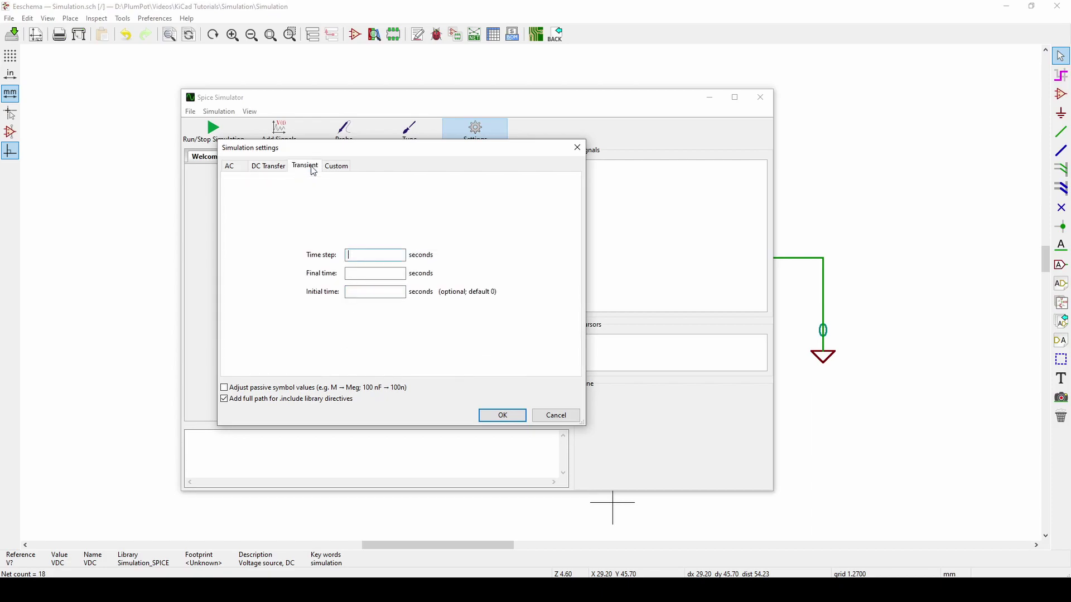
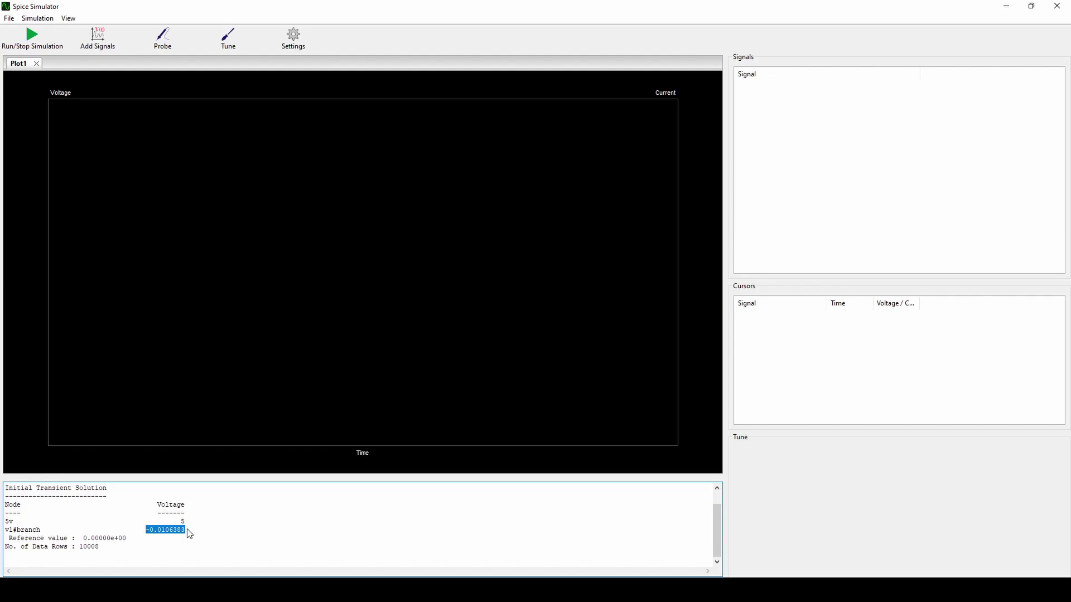
- Switch to the Calculator, compute 5 ÷ 470 and compare the result with the simulated v1#branch value
{"action": "left_click", "coordinate": [86, 585]}
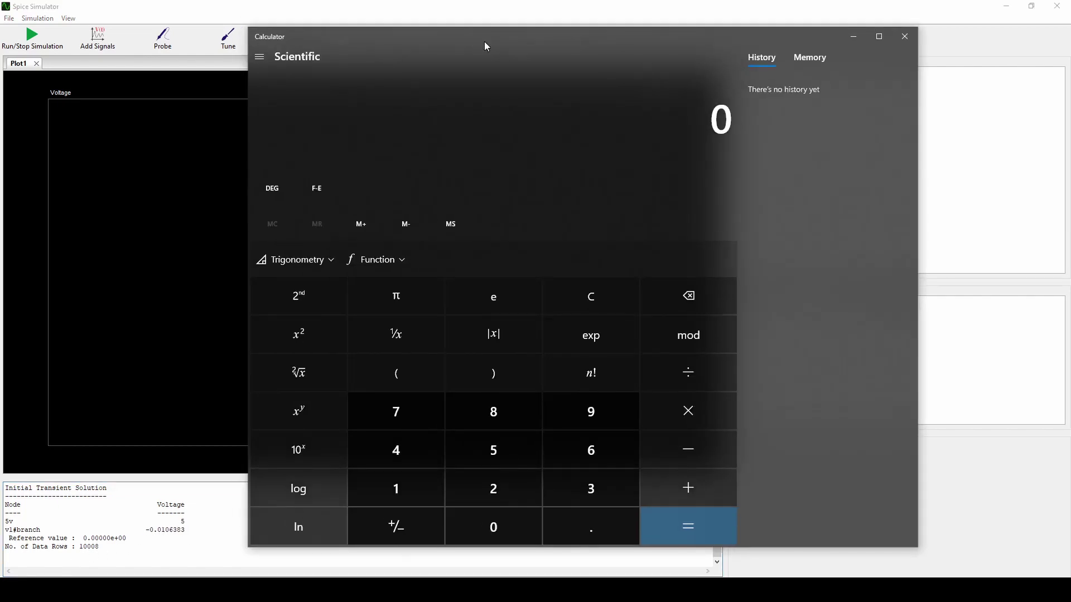
{"action": "type", "text": "5 ÷ "}
{"action": "type", "text": "470"}
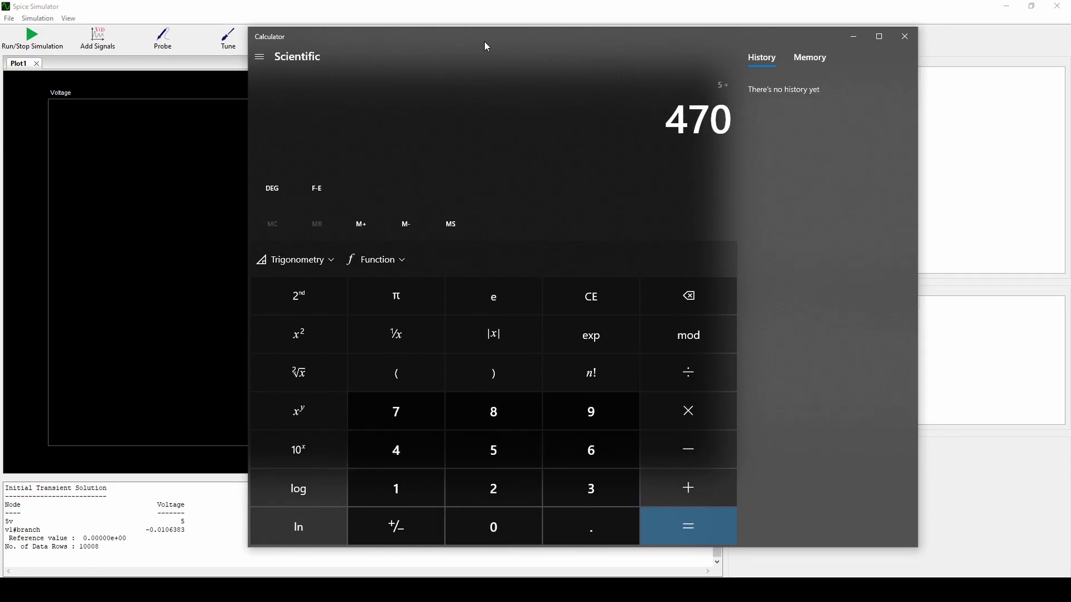
{"action": "key", "text": "Return"}
{"action": "left_click_drag", "start_coordinate": [296, 109], "coordinate": [322, 109]}
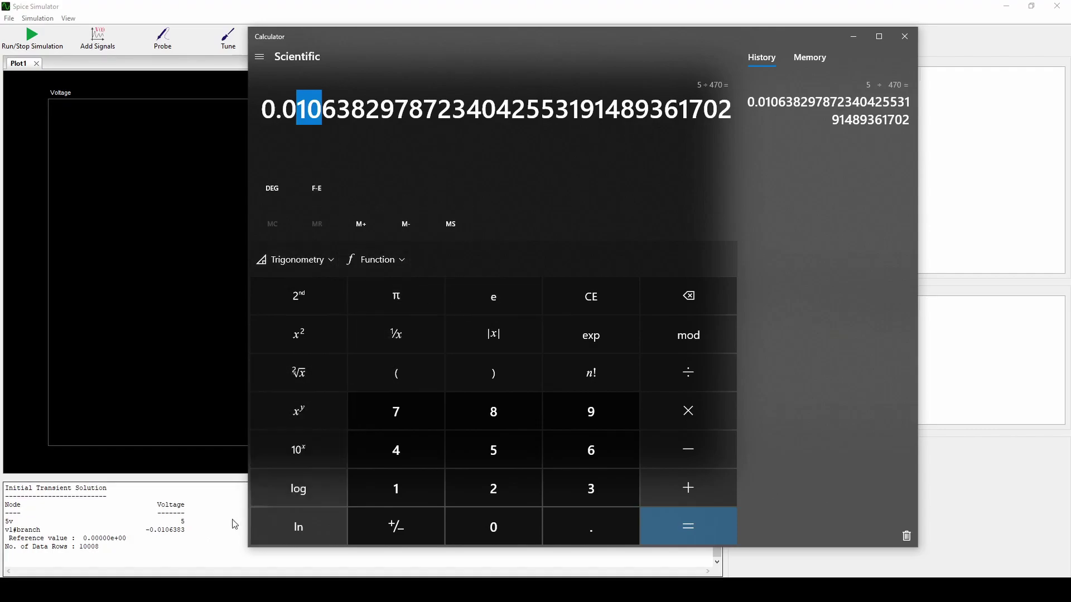
{"action": "left_click_drag", "start_coordinate": [150, 530], "coordinate": [146, 533]}
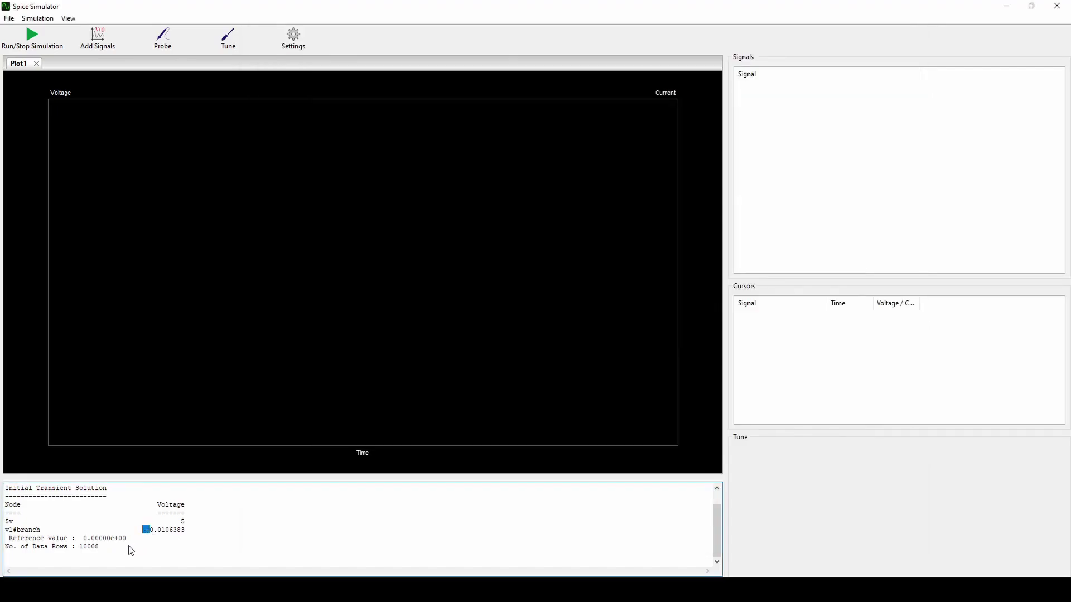
{"action": "left_click", "coordinate": [155, 534]}
- Switch to the schematic editor, mirror resistor R1 about the X axis and place it back between its wires
{"action": "left_click", "coordinate": [1006, 6]}
{"action": "left_click", "coordinate": [241, 248]}
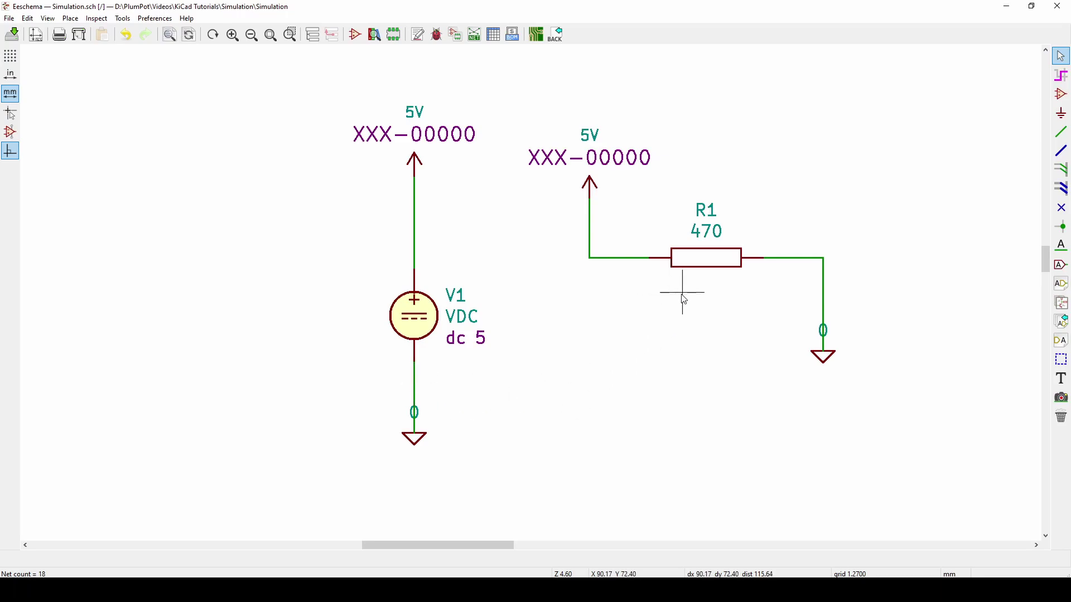
{"action": "key", "text": "m"}
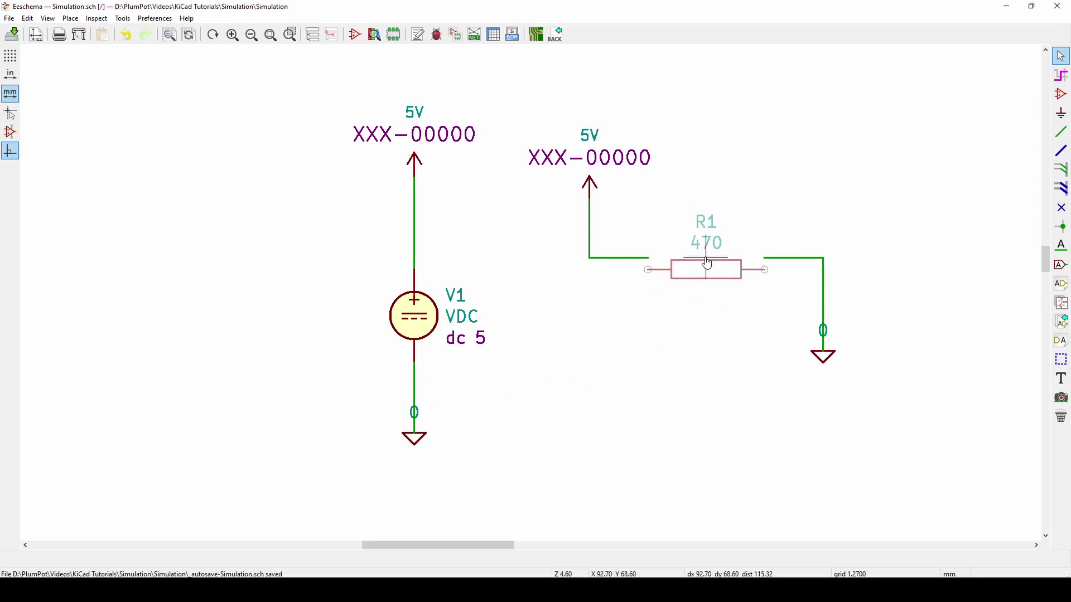
{"action": "key", "text": "x"}
{"action": "left_click", "coordinate": [694, 223]}
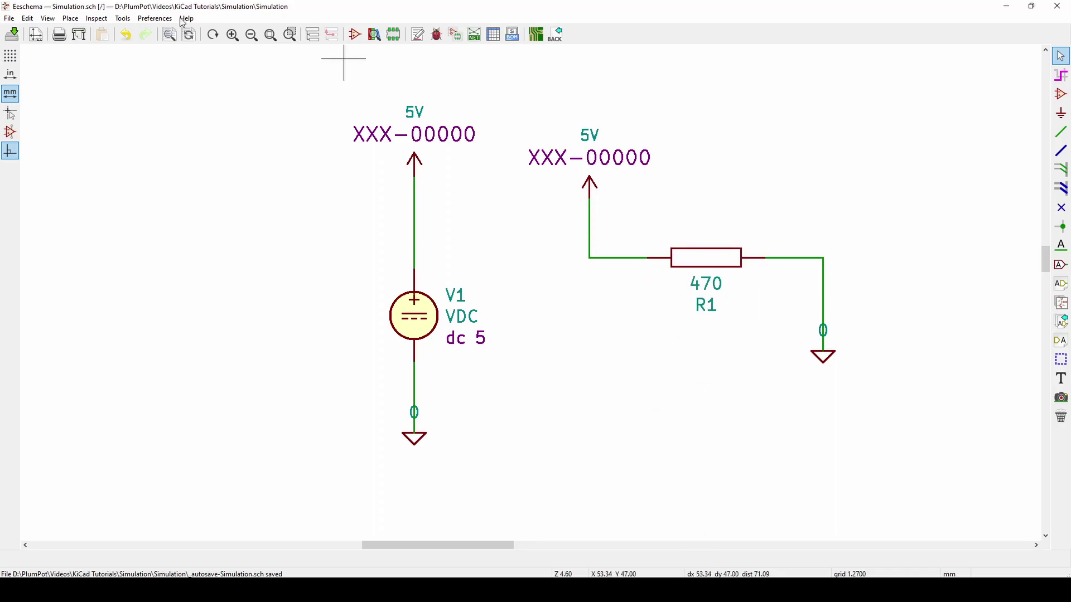
- Return to the Spice Simulator and highlight the v1#branch value in the simulation output
{"action": "left_click", "coordinate": [122, 18]}
{"action": "left_click", "coordinate": [148, 251]}
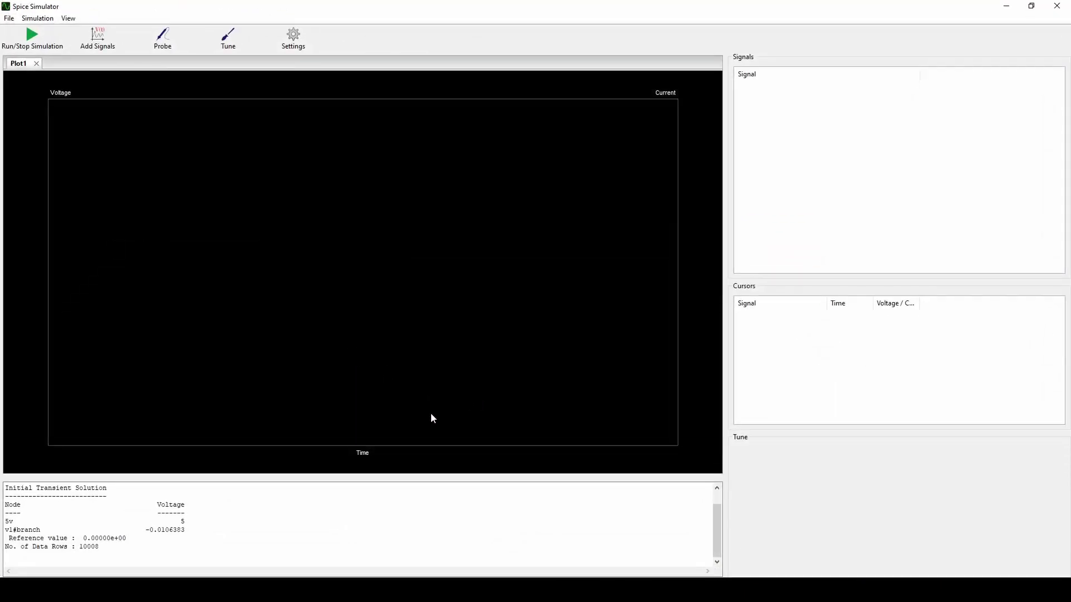
{"action": "left_click_drag", "start_coordinate": [5, 529], "coordinate": [147, 537]}
{"action": "left_click", "coordinate": [190, 534]}
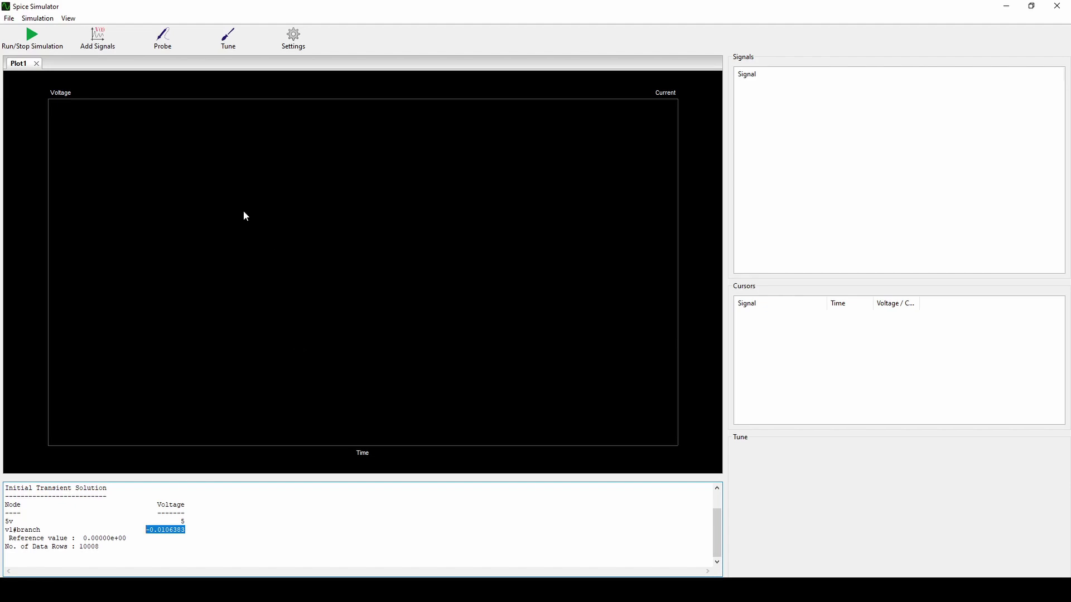
- Add the resistor current signal I(R1) to the plot and compare its trace with the v1#branch value
{"action": "left_click", "coordinate": [97, 39]}
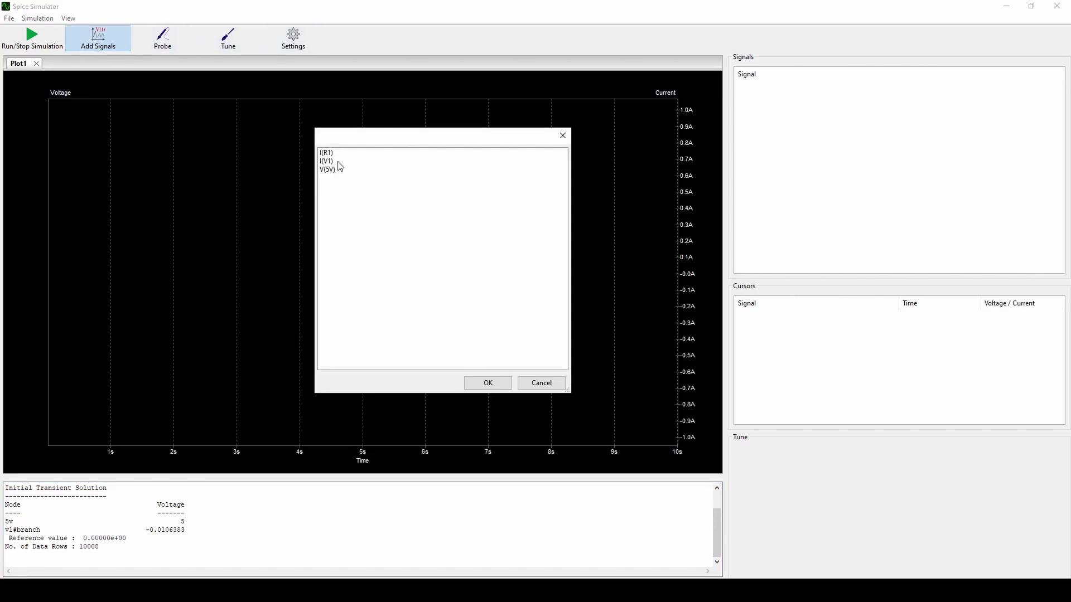
{"action": "left_click", "coordinate": [328, 170]}
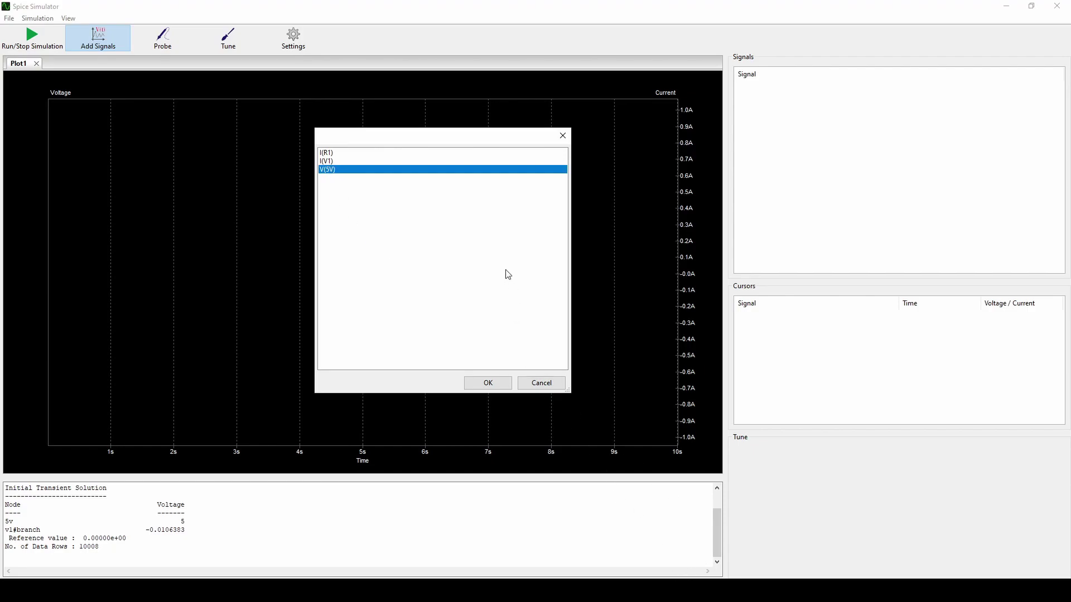
{"action": "left_click", "coordinate": [338, 153]}
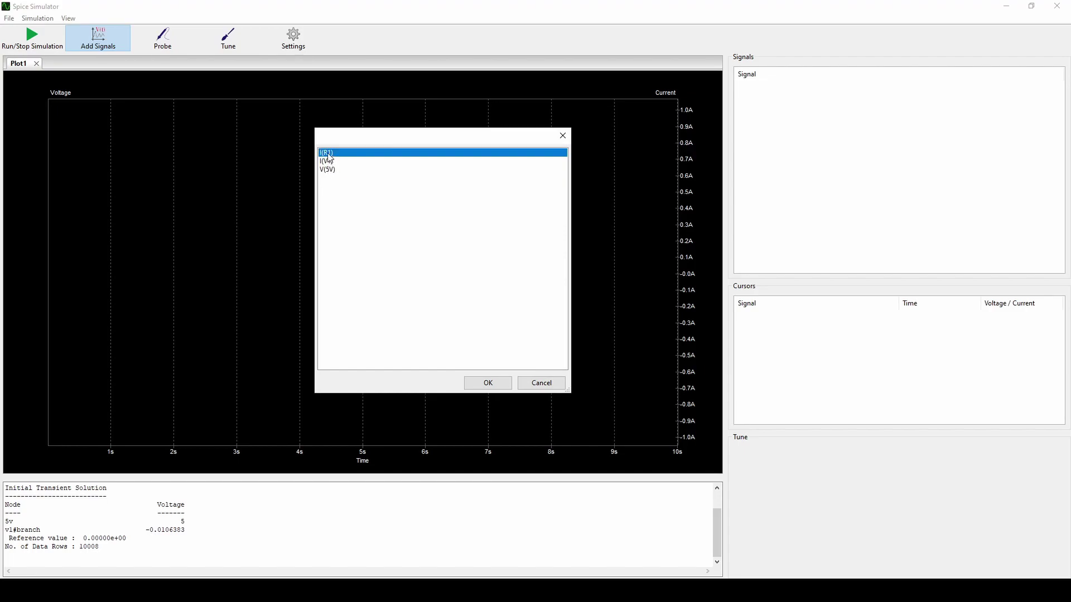
{"action": "left_click", "coordinate": [488, 383]}
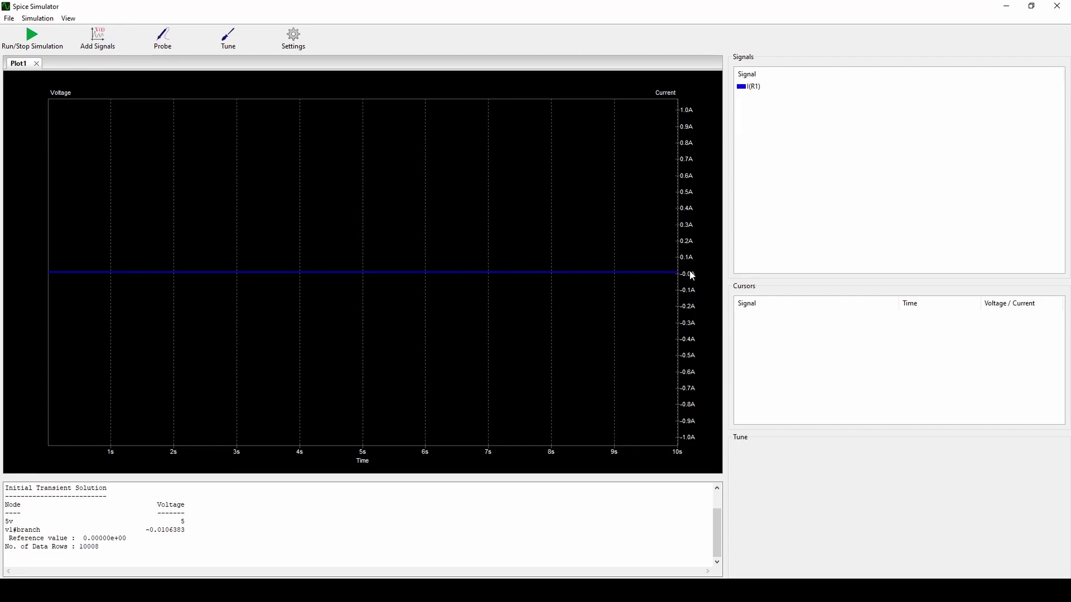
{"action": "scroll", "coordinate": [673, 275], "scroll_direction": "up", "scroll_amount": 10}
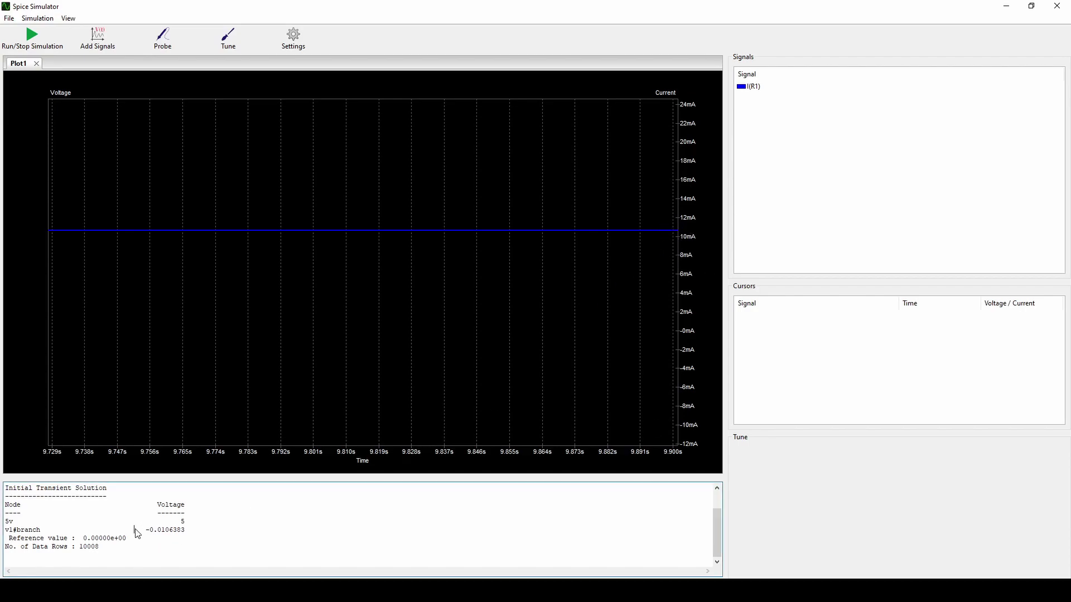
{"action": "left_click_drag", "start_coordinate": [136, 530], "coordinate": [185, 531]}
- Switch to the schematic editor, rotate resistor R1 by 180 degrees and place it back between its wires
{"action": "left_click", "coordinate": [671, 547]}
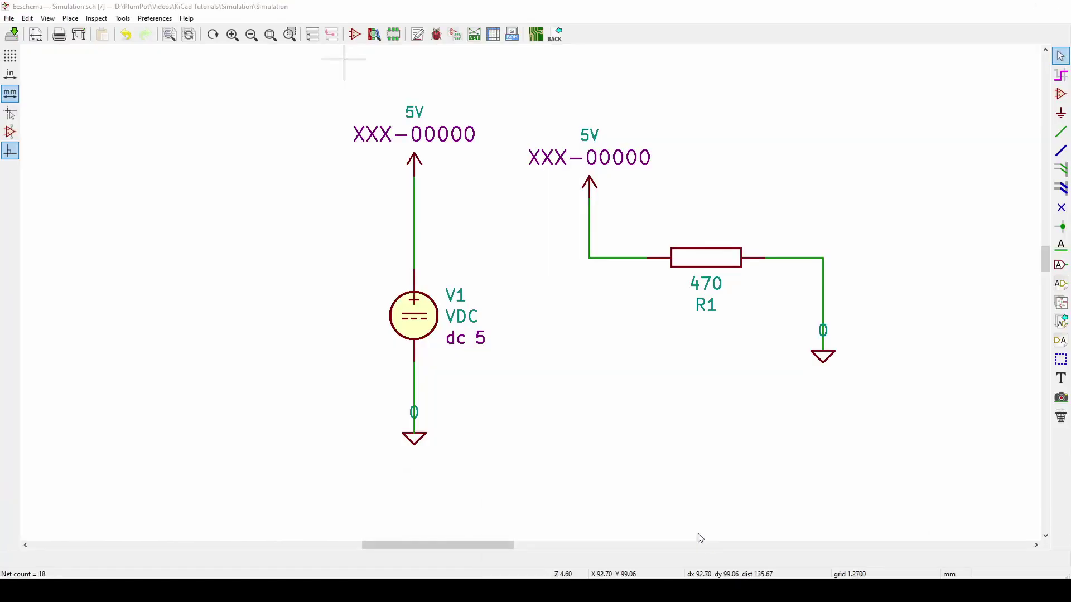
{"action": "left_click", "coordinate": [694, 284]}
{"action": "key", "text": "r"}
{"action": "key", "text": "r"}
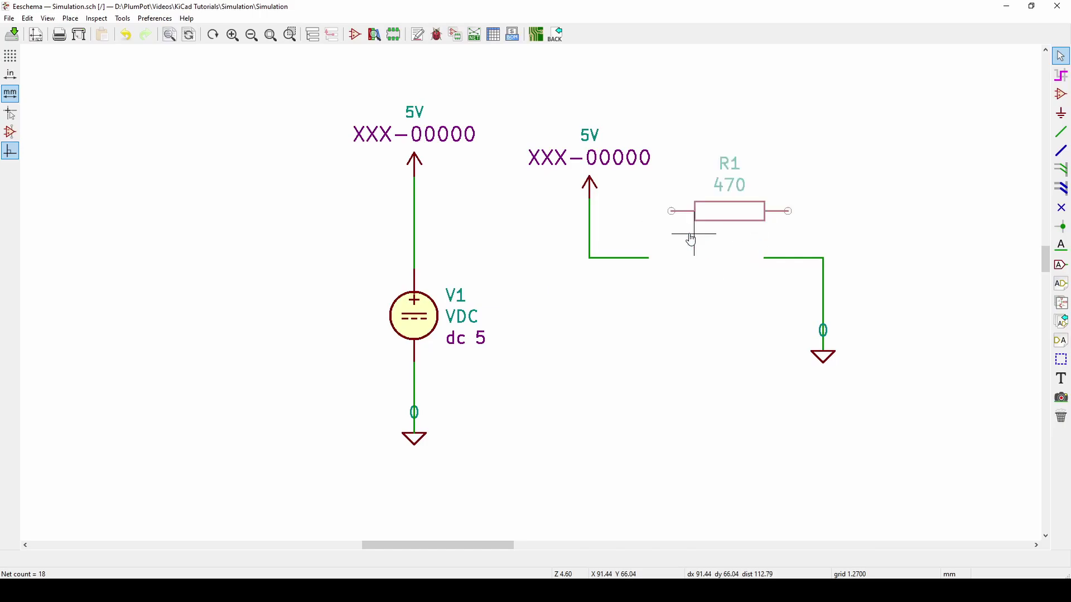
{"action": "left_click", "coordinate": [627, 247]}
- Reopen the Spice Simulator, examine the I(R1) trace against the current axis and compare it with the Calculator's 5 ÷ 470 result
{"action": "left_click", "coordinate": [122, 19]}
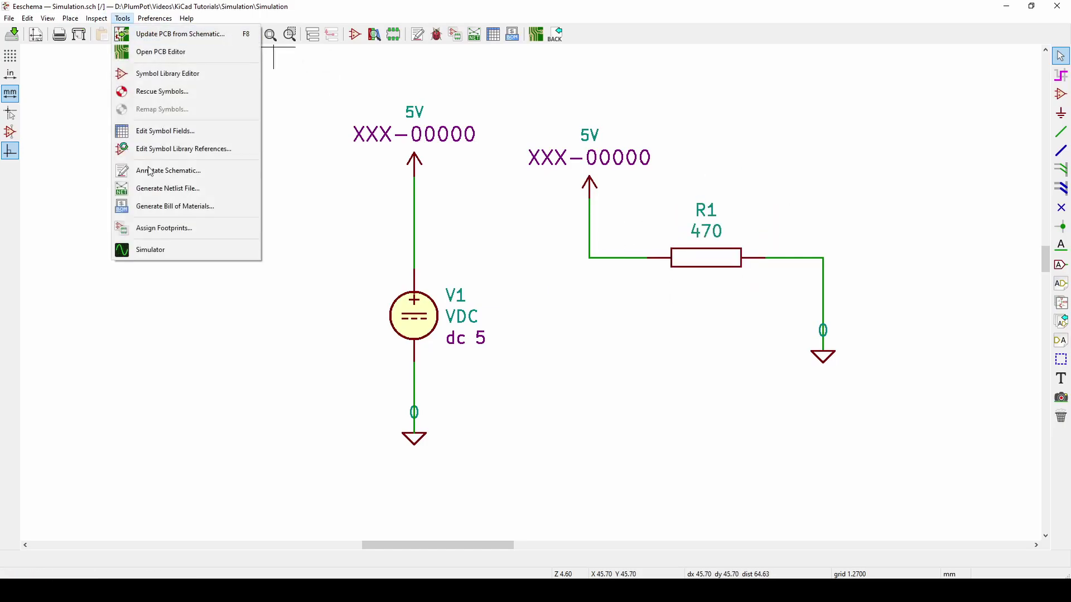
{"action": "left_click", "coordinate": [173, 249]}
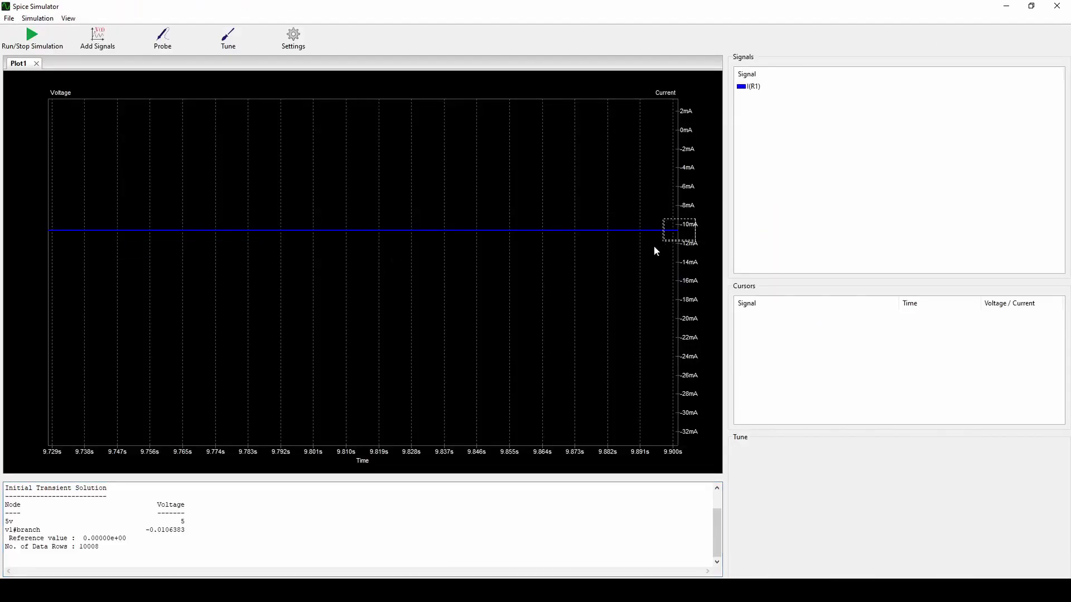
{"action": "scroll", "coordinate": [702, 221], "scroll_direction": "up", "scroll_amount": 5}
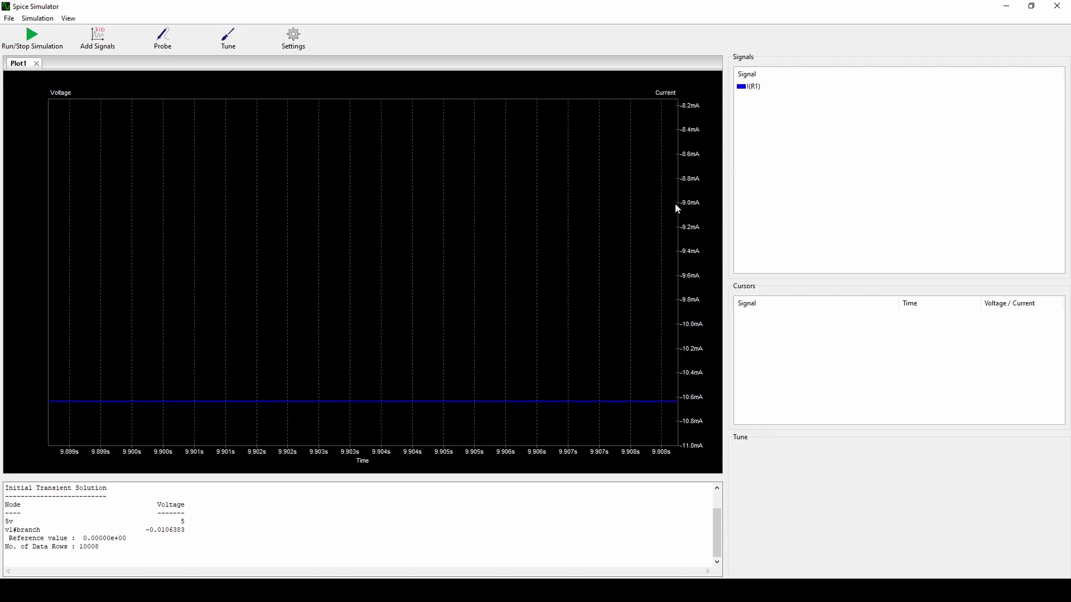
{"action": "scroll", "coordinate": [681, 273], "scroll_direction": "up", "scroll_amount": 3}
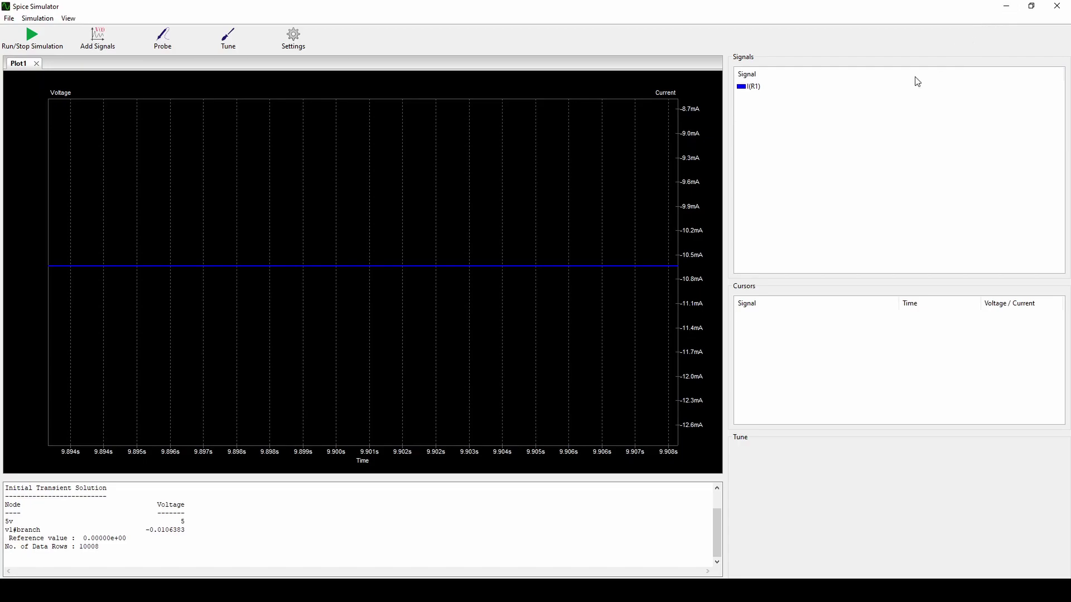
{"action": "scroll", "coordinate": [685, 270], "scroll_direction": "down", "scroll_amount": 2}
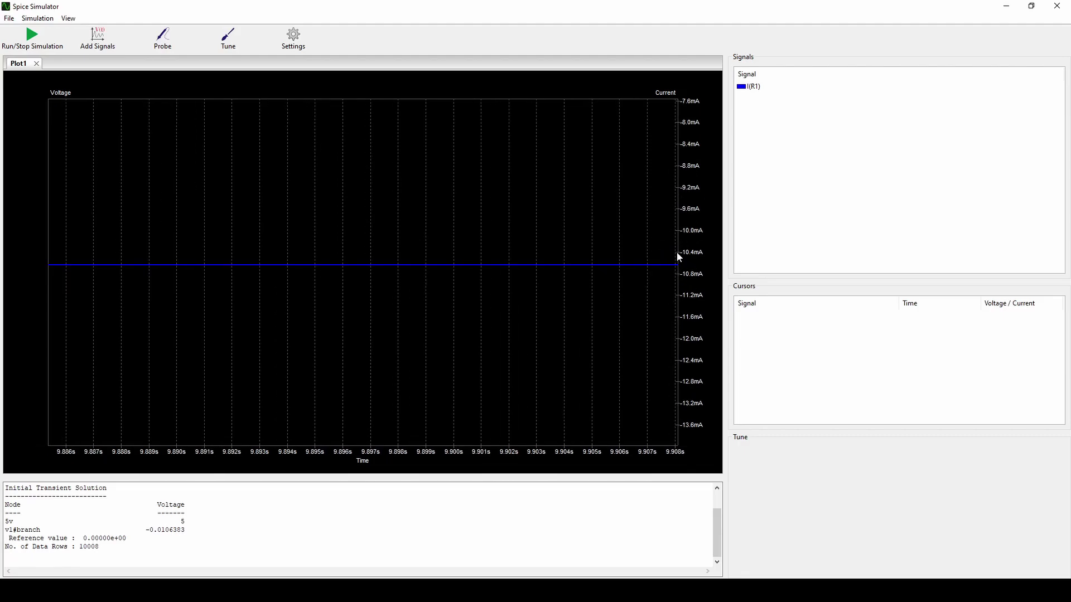
{"action": "key", "text": "alt+Tab"}
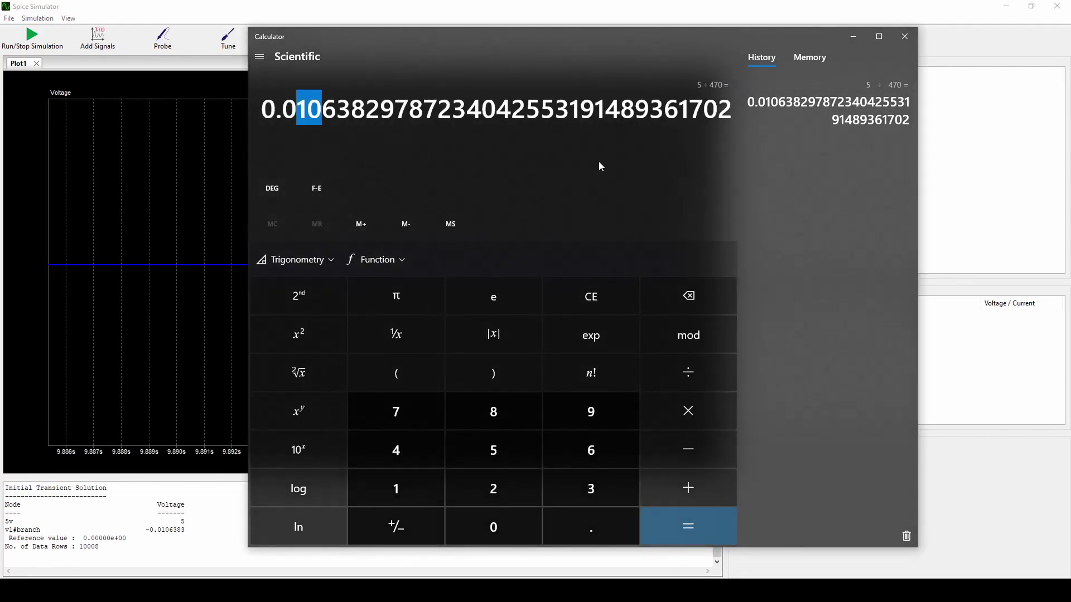
{"action": "left_click", "coordinate": [860, 39]}
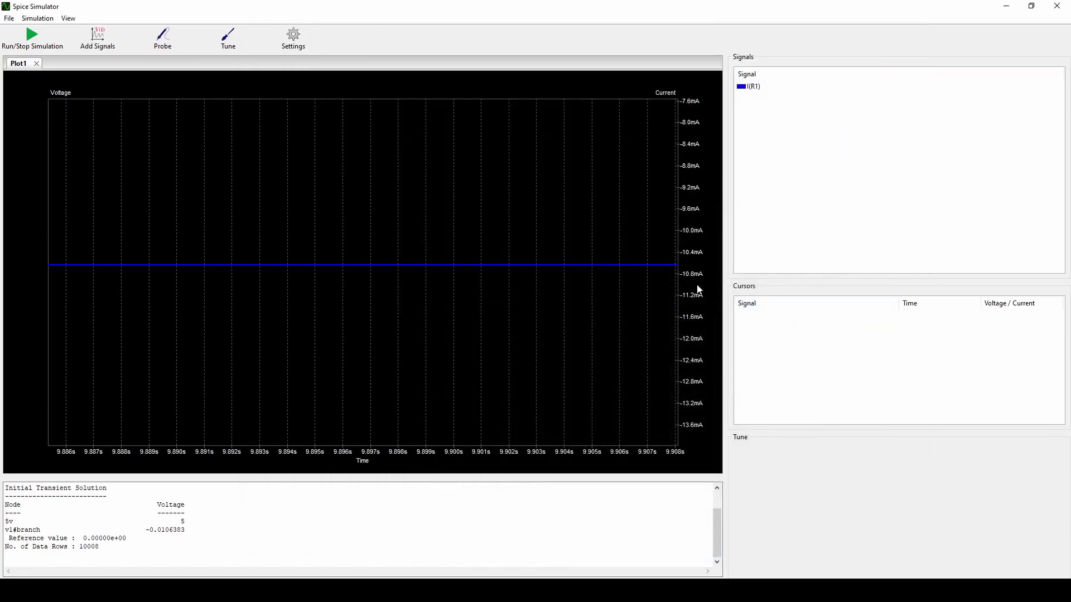
- Return to the schematic editor and move the ground symbol with its wire away from R1 to make room for another resistor
{"action": "key", "text": "alt+Tab"}
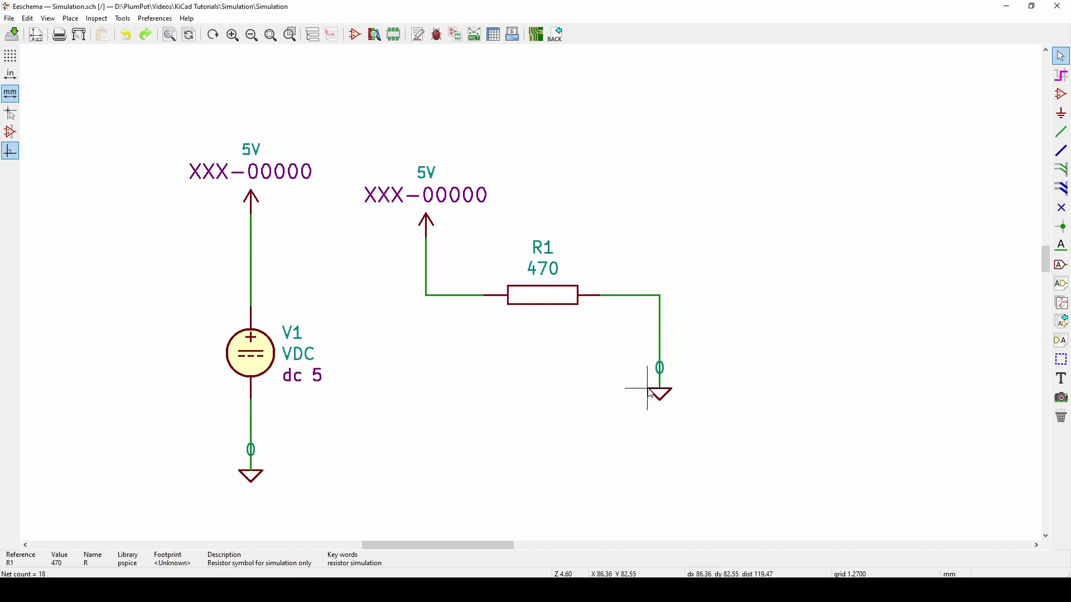
{"action": "left_click", "coordinate": [730, 306]}
{"action": "left_click_drag", "start_coordinate": [729, 284], "coordinate": [646, 403]}
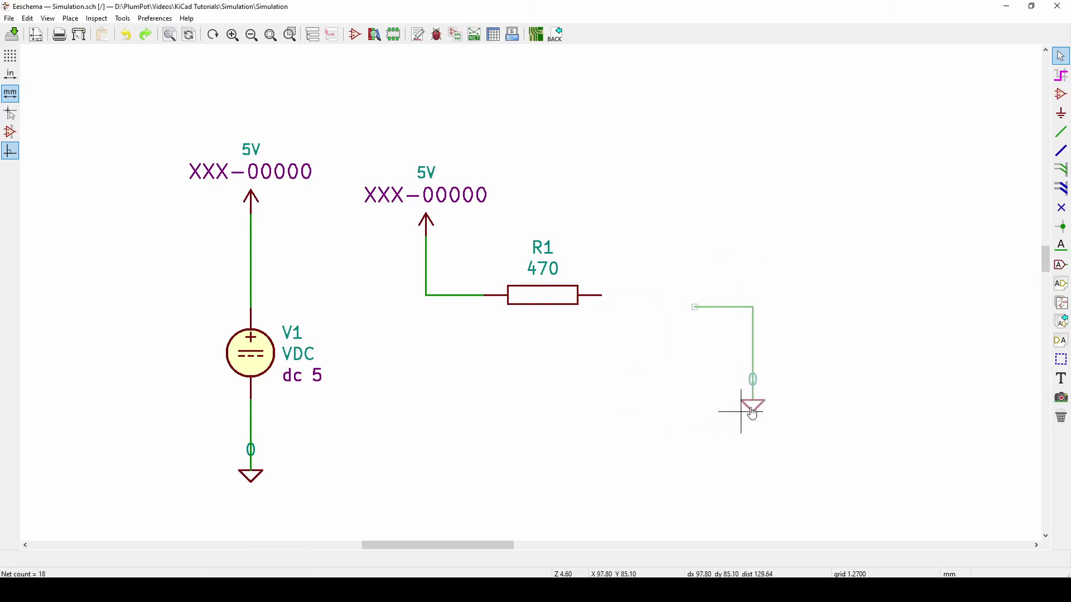
{"action": "left_click", "coordinate": [852, 407]}
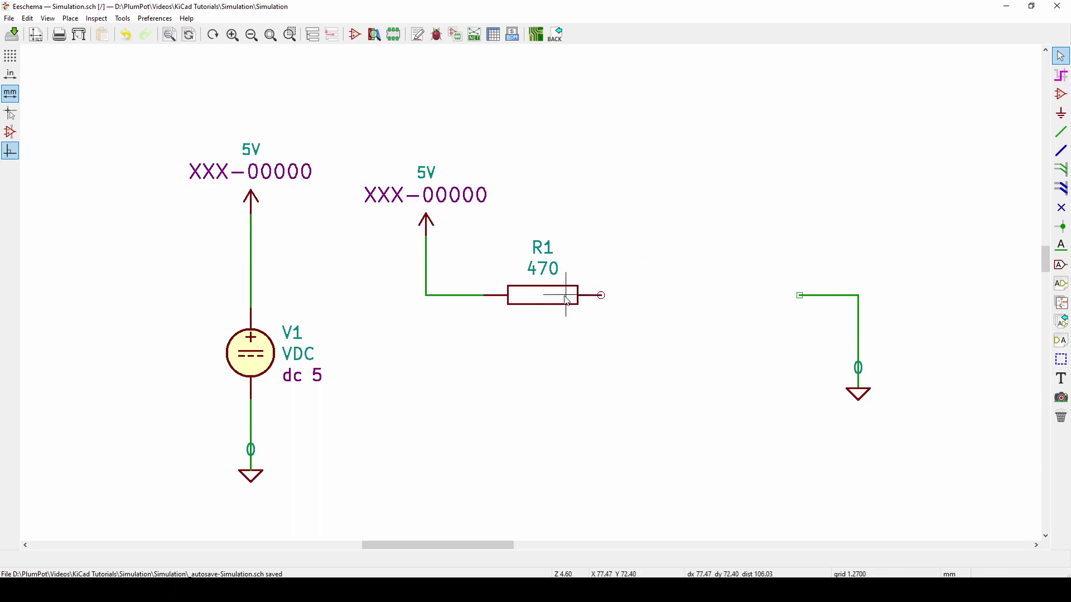
- Duplicate the 470 ohm resistor R1 and wire the copy in series between R1 and the ground wire
{"action": "key", "text": "c"}
{"action": "left_click", "coordinate": [739, 296]}
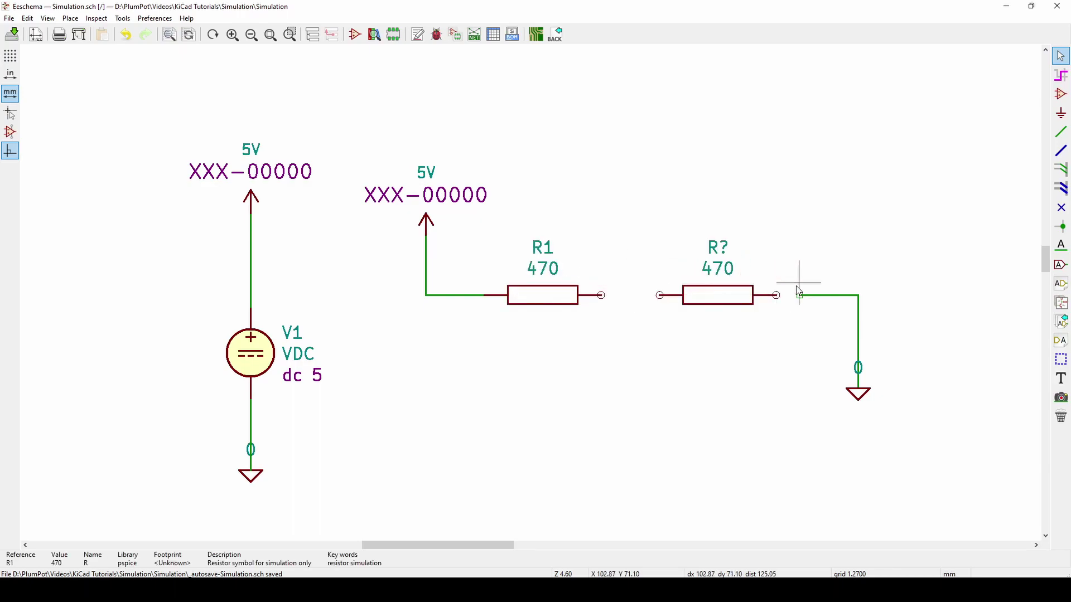
{"action": "key", "text": "w"}
{"action": "left_click", "coordinate": [660, 295]}
{"action": "left_click", "coordinate": [600, 295]}
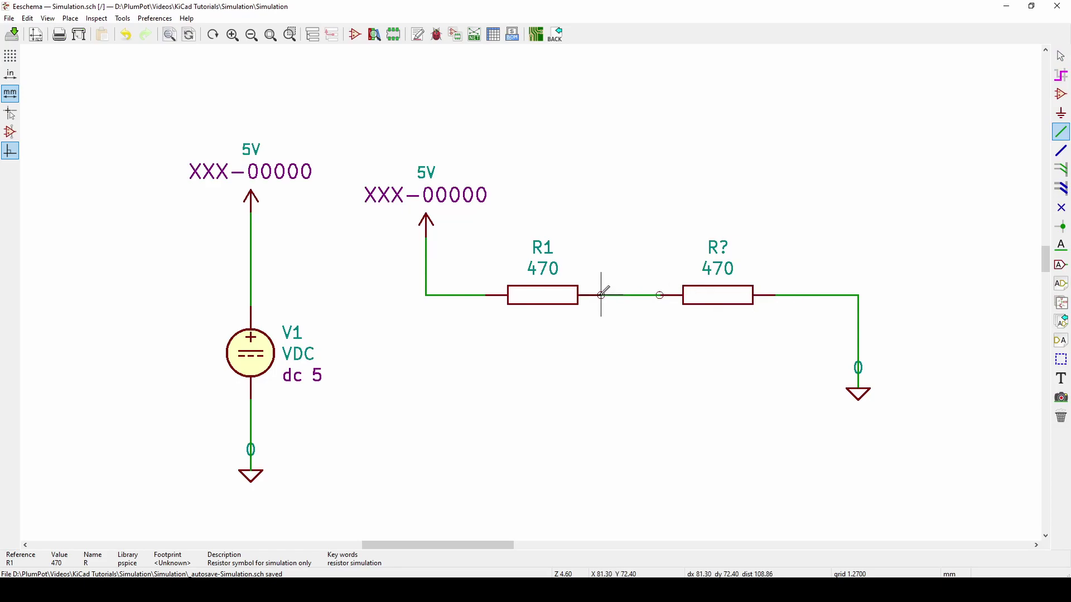
- Annotate the entire schematic with existing annotations kept, so the new 470 ohm resistor gets its reference
{"action": "left_click", "coordinate": [122, 19]}
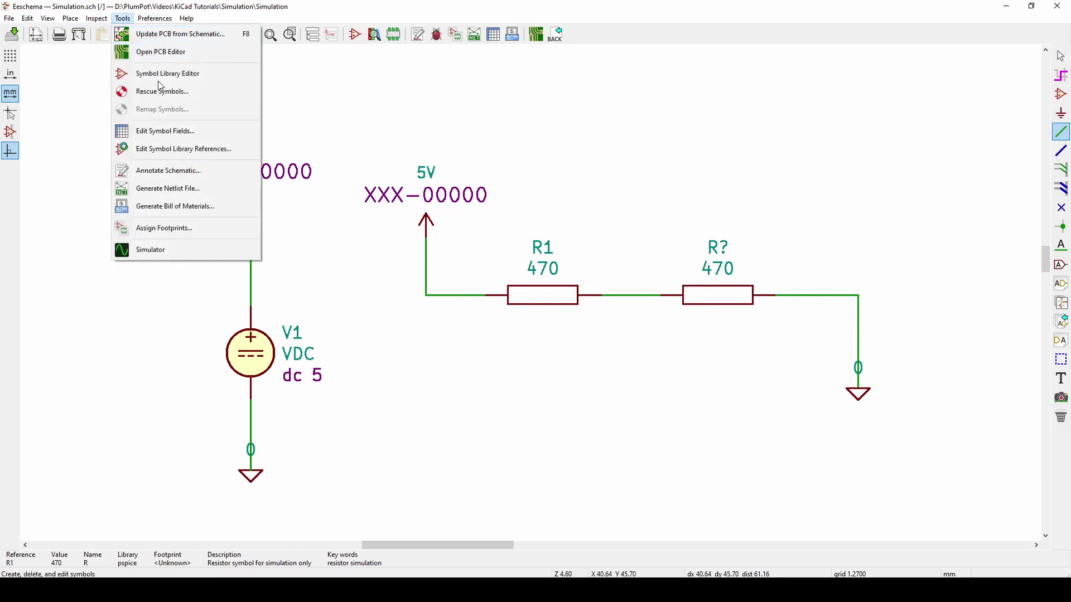
{"action": "left_click", "coordinate": [173, 171]}
{"action": "left_click", "coordinate": [592, 408]}
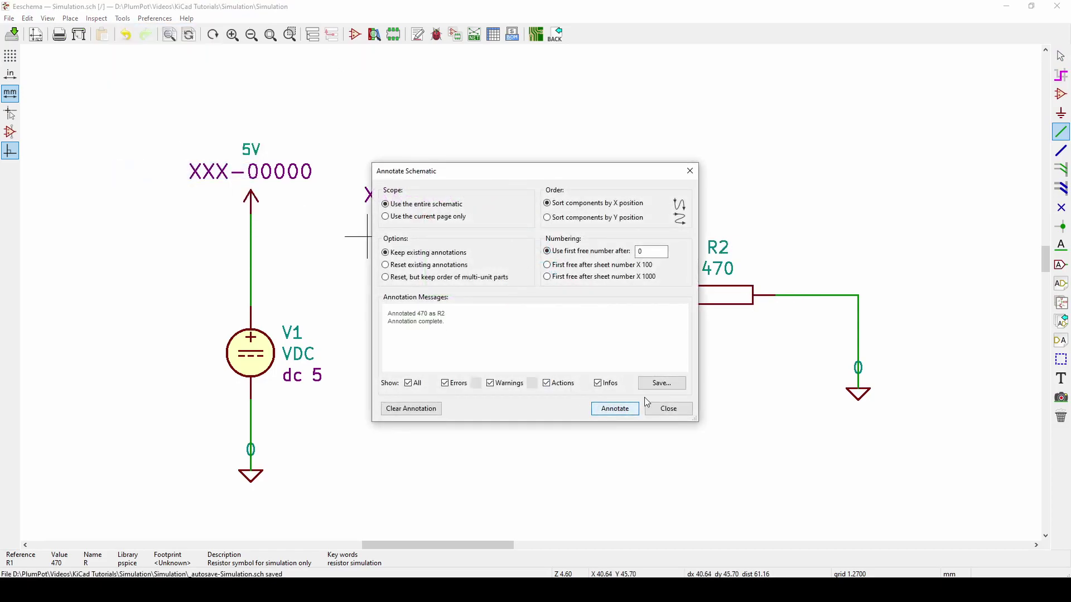
{"action": "left_click", "coordinate": [685, 410]}
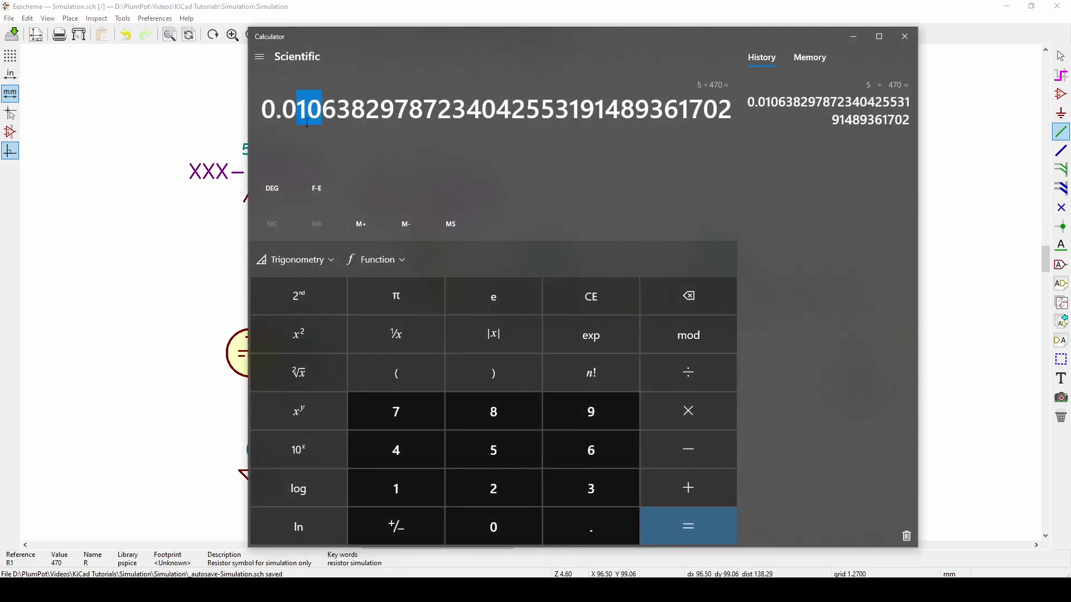
- Highlight the leading digits of the 5 ÷ 470 result in the Calculator and return to the schematic
{"action": "left_click_drag", "start_coordinate": [263, 108], "coordinate": [365, 109]}
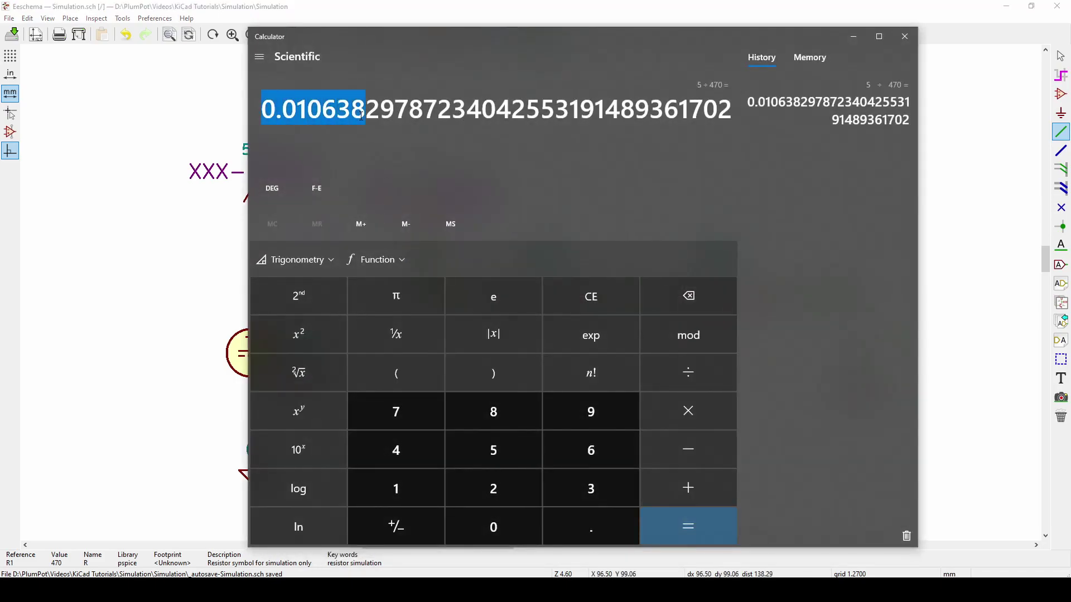
{"action": "left_click", "coordinate": [854, 37]}
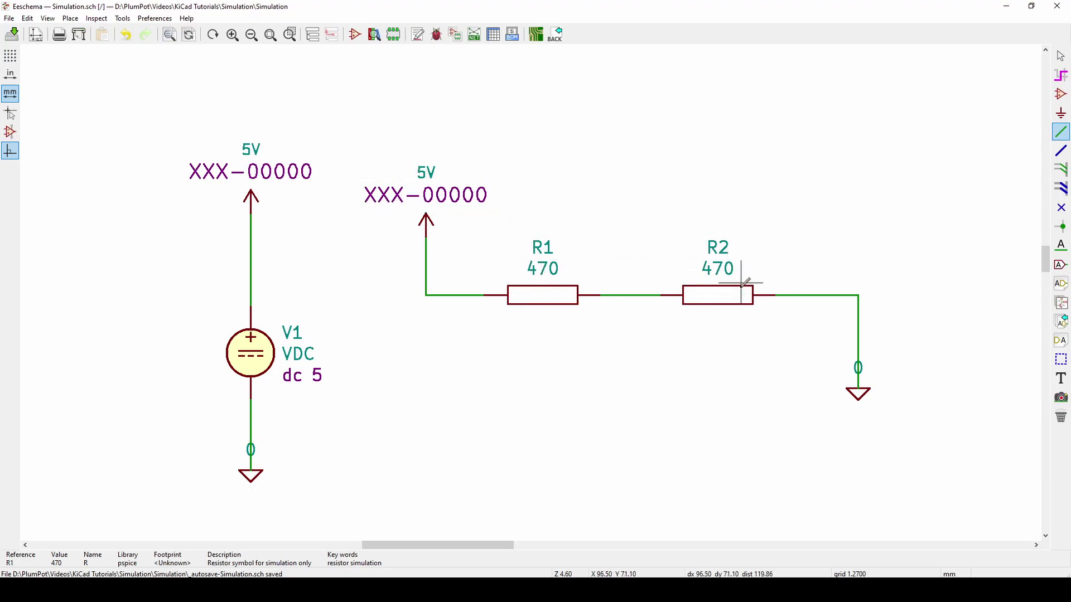
- Reopen the Spice Simulator from the schematic and remove the old I(R1) signal from the plot
{"action": "key", "text": "Escape"}
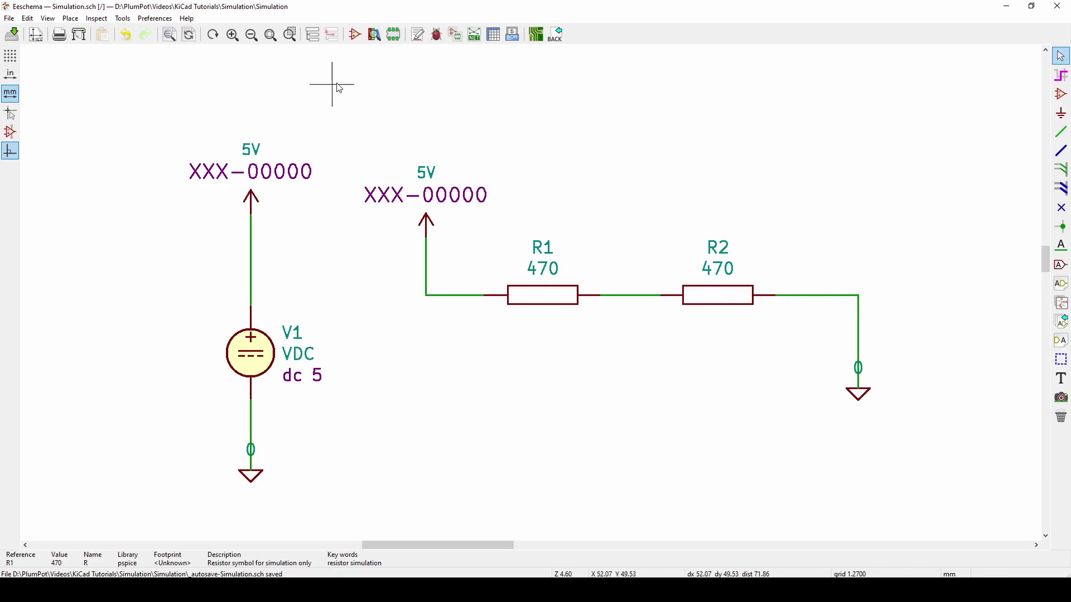
{"action": "left_click", "coordinate": [122, 19]}
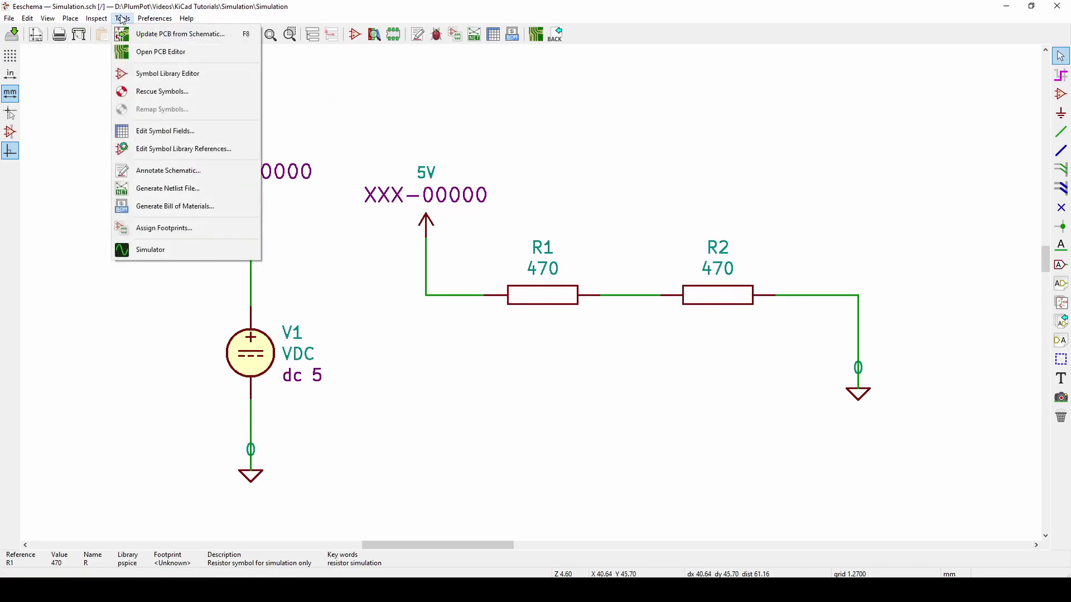
{"action": "left_click", "coordinate": [192, 243]}
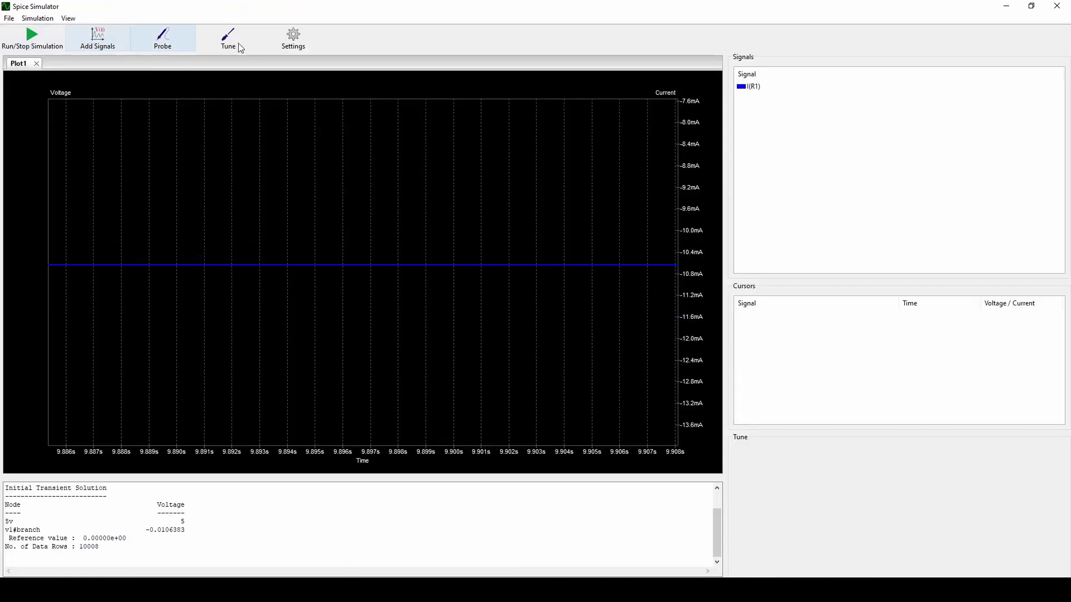
{"action": "left_click", "coordinate": [288, 49]}
{"action": "left_click", "coordinate": [575, 147]}
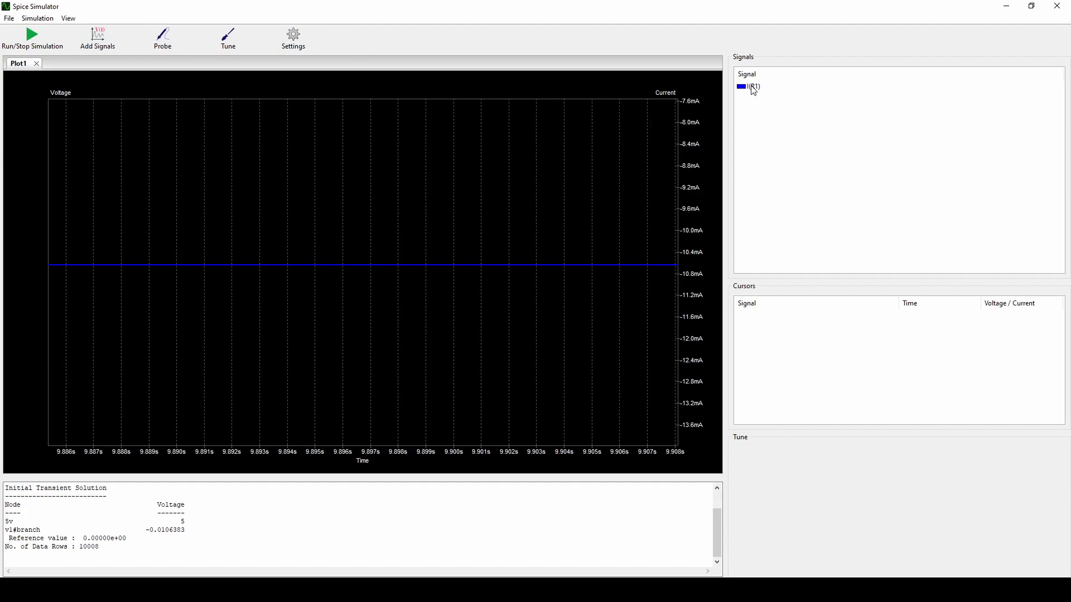
{"action": "double_click", "coordinate": [756, 89]}
- Run the simulation for the circuit with the two 470 ohm resistors in series
{"action": "left_click", "coordinate": [98, 39]}
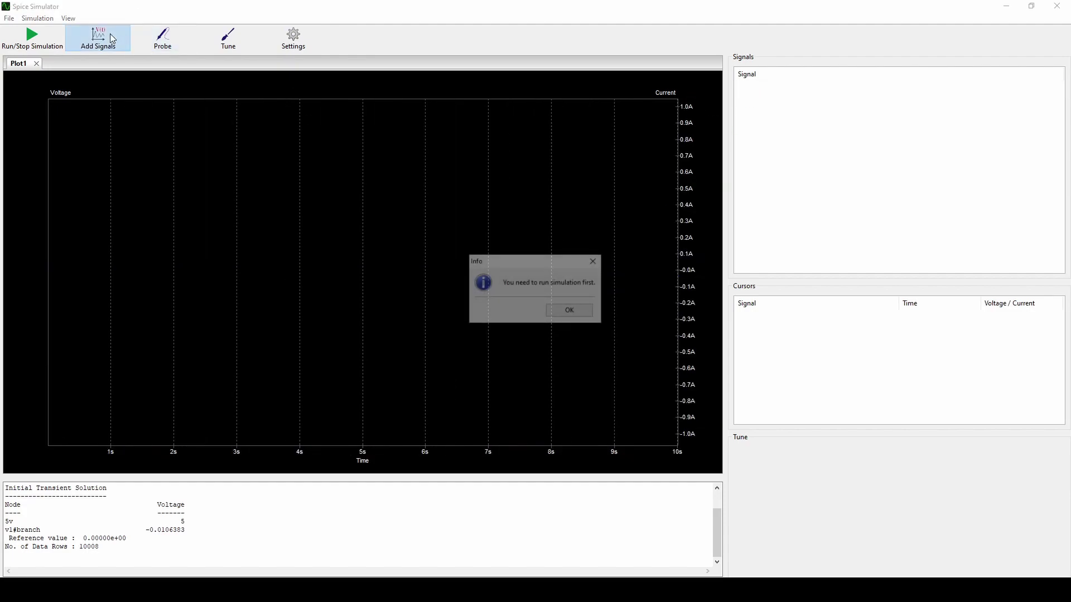
{"action": "left_click", "coordinate": [570, 311]}
{"action": "left_click", "coordinate": [30, 38]}
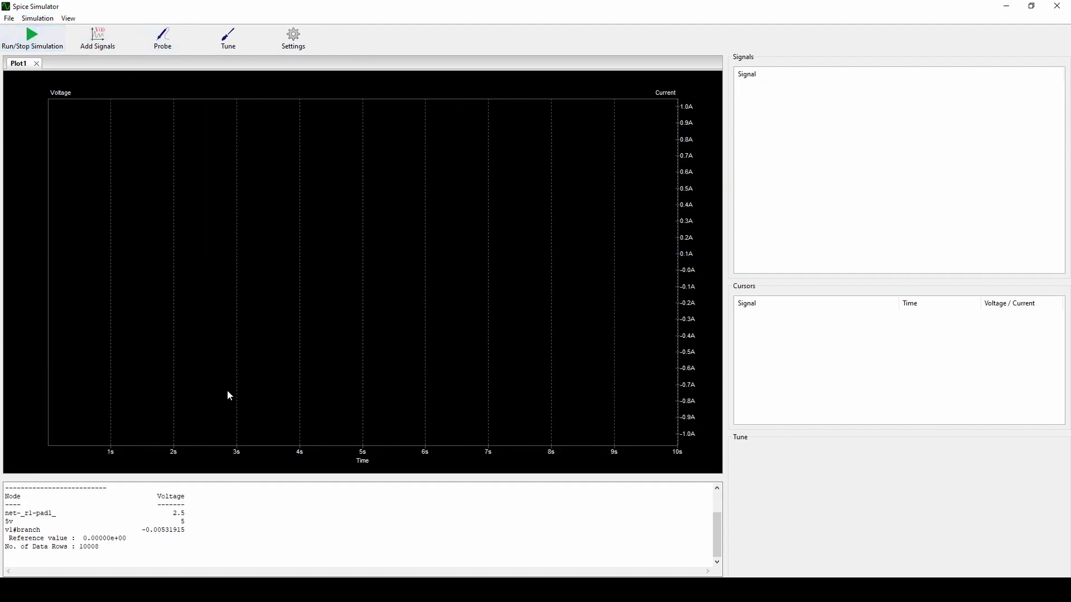
- Highlight the v1#branch current in the simulation output and compare it with the 5 ÷ 470 result in the Calculator
{"action": "left_click_drag", "start_coordinate": [191, 536], "coordinate": [159, 535]}
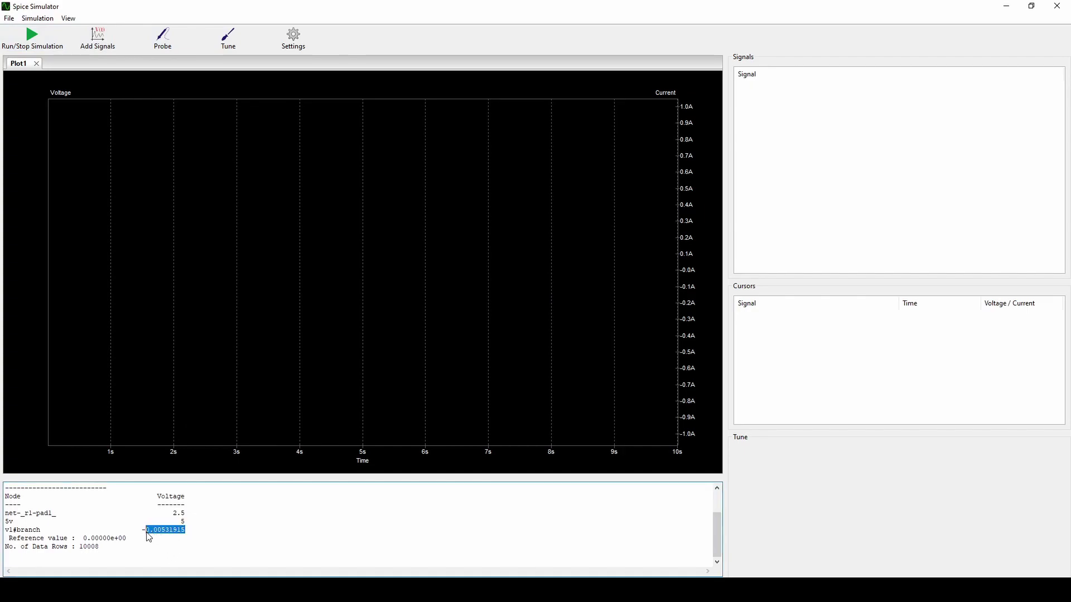
{"action": "left_click", "coordinate": [175, 533]}
{"action": "key", "text": "alt+Tab"}
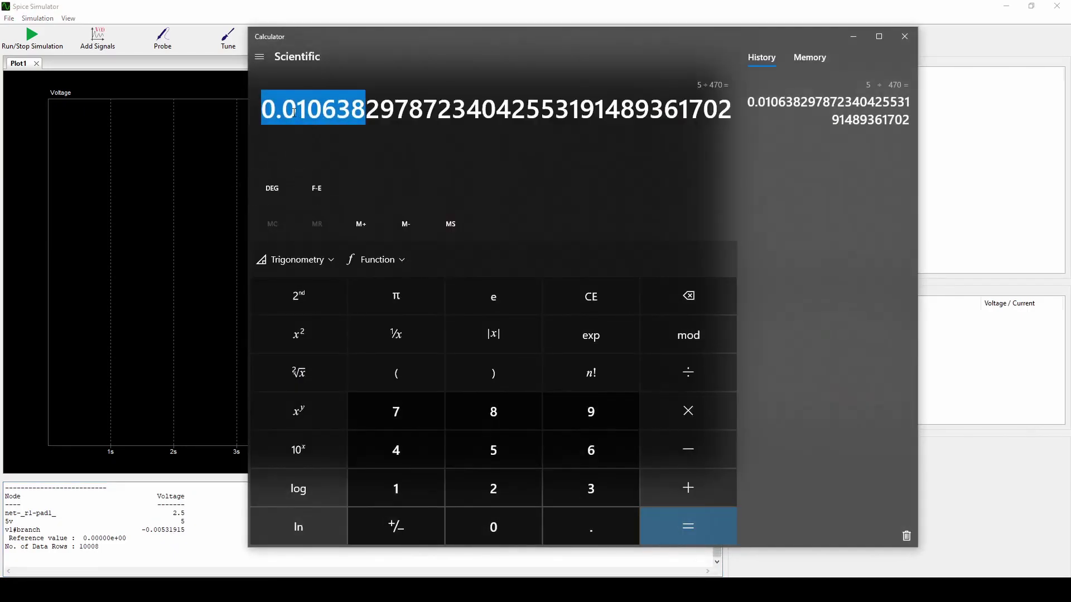
{"action": "left_click", "coordinate": [106, 355]}
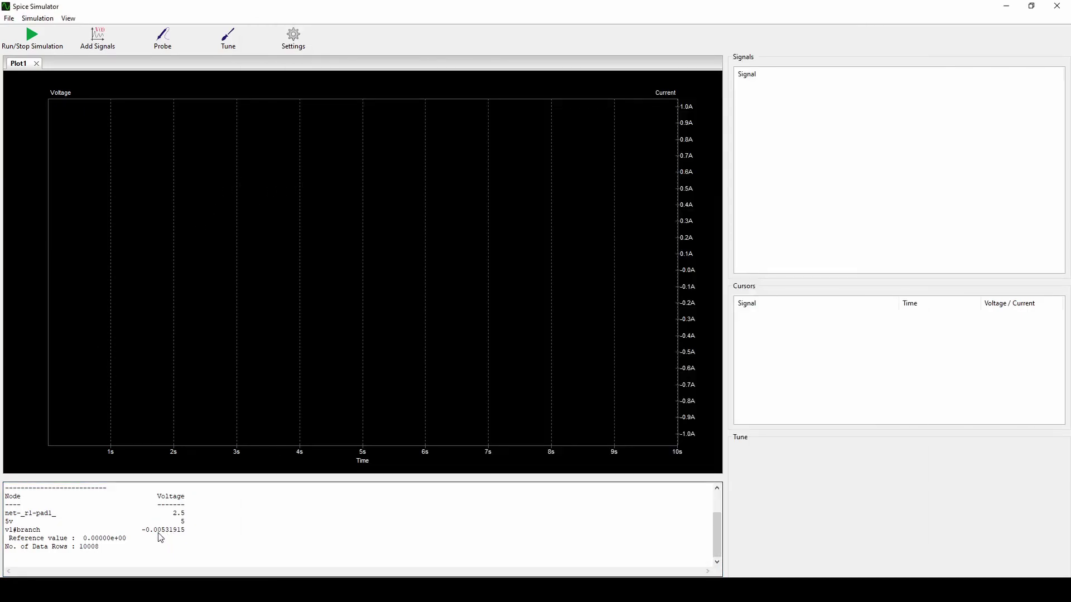
- Plot the V(5V) voltage signal and close the signal list
{"action": "left_click", "coordinate": [101, 39]}
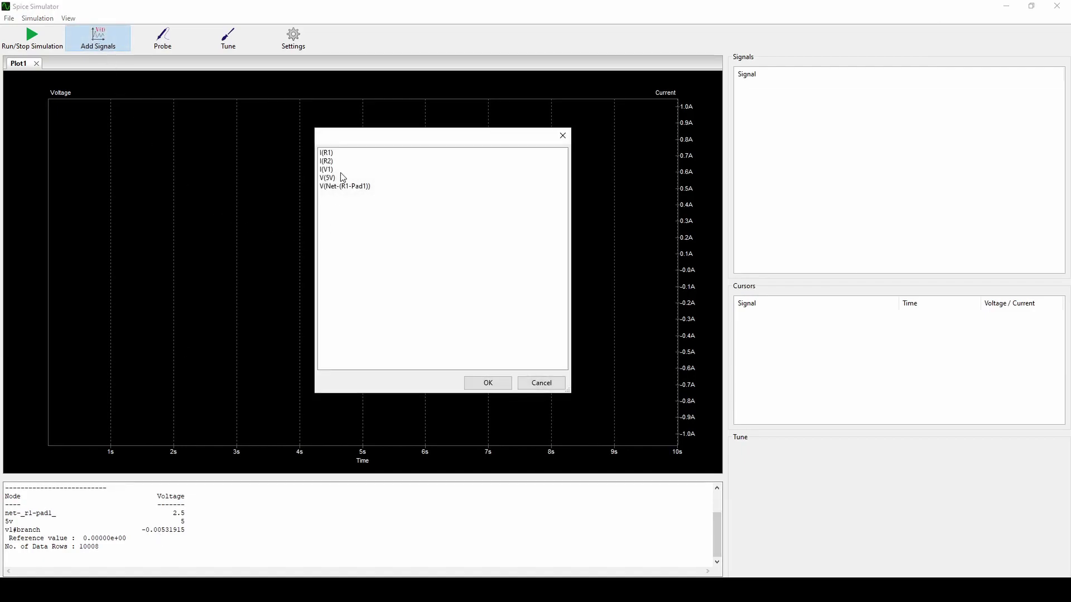
{"action": "left_click_drag", "start_coordinate": [342, 137], "coordinate": [402, 149]}
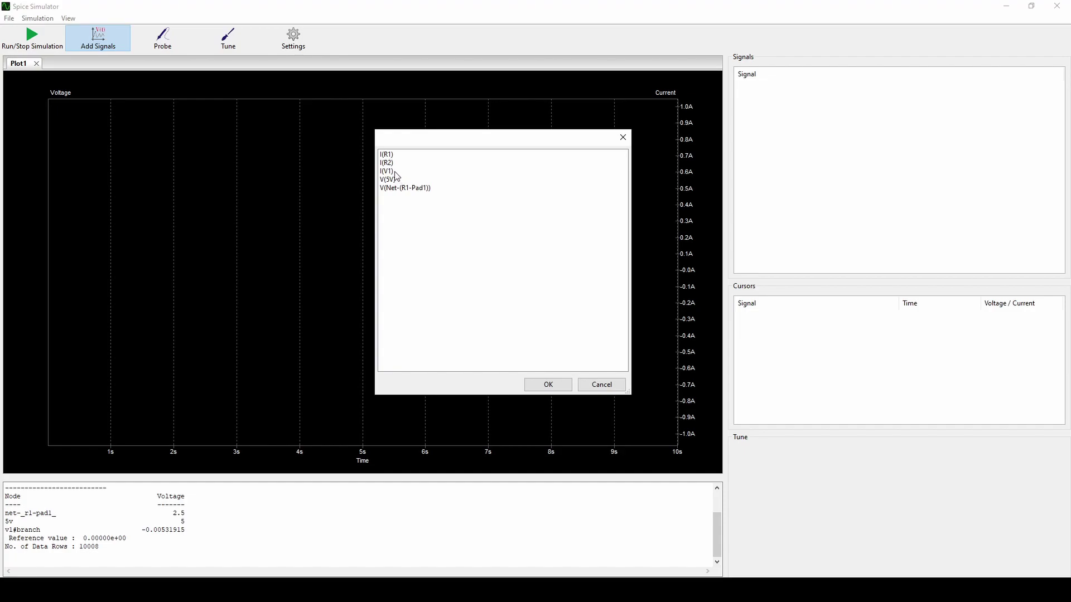
{"action": "left_click_drag", "start_coordinate": [391, 174], "coordinate": [395, 180]}
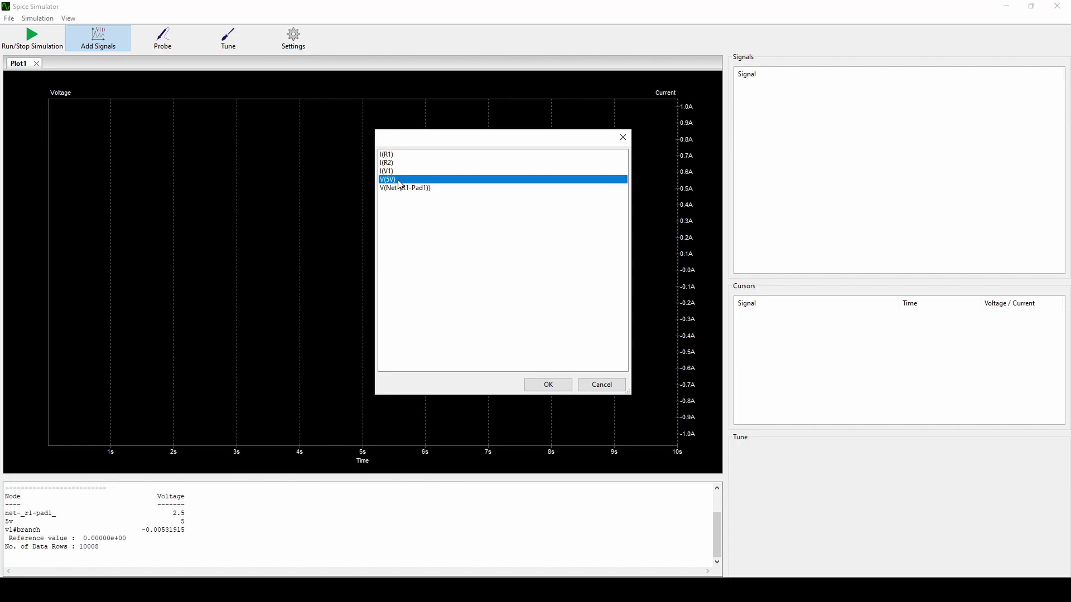
{"action": "double_click", "coordinate": [399, 180]}
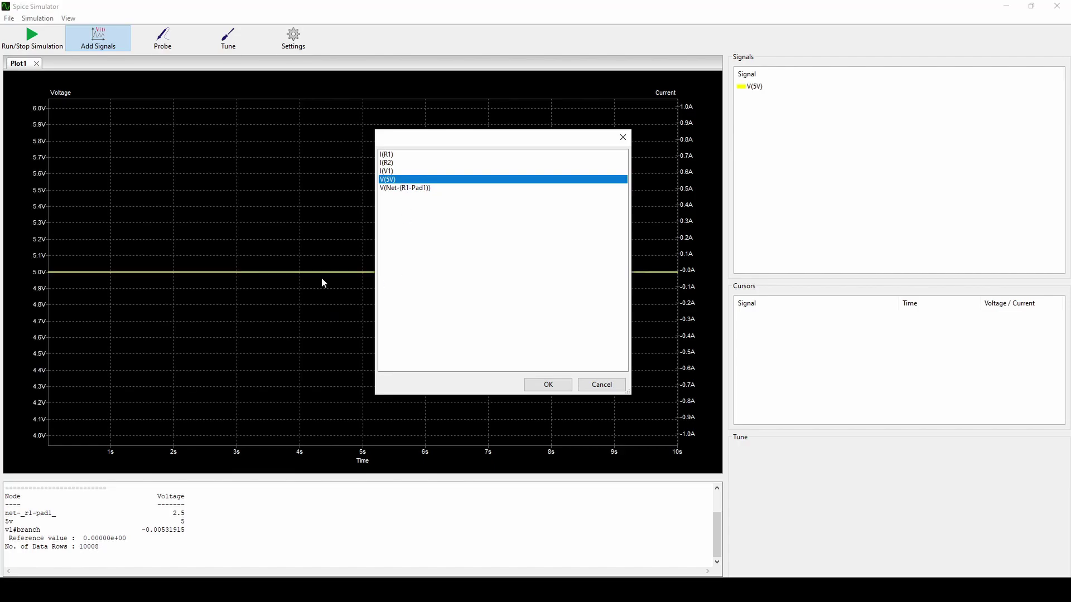
{"action": "left_click", "coordinate": [622, 137]}
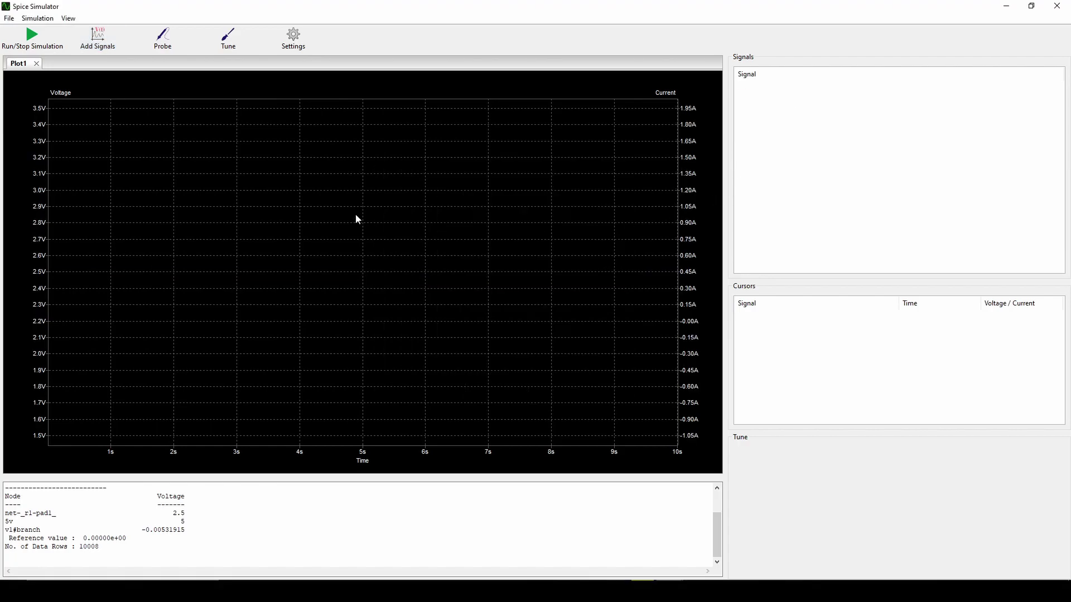
- Probe the net between R1 and R2 in the schematic, view its voltage in the Spice Simulator and return to the schematic
{"action": "left_click", "coordinate": [173, 49]}
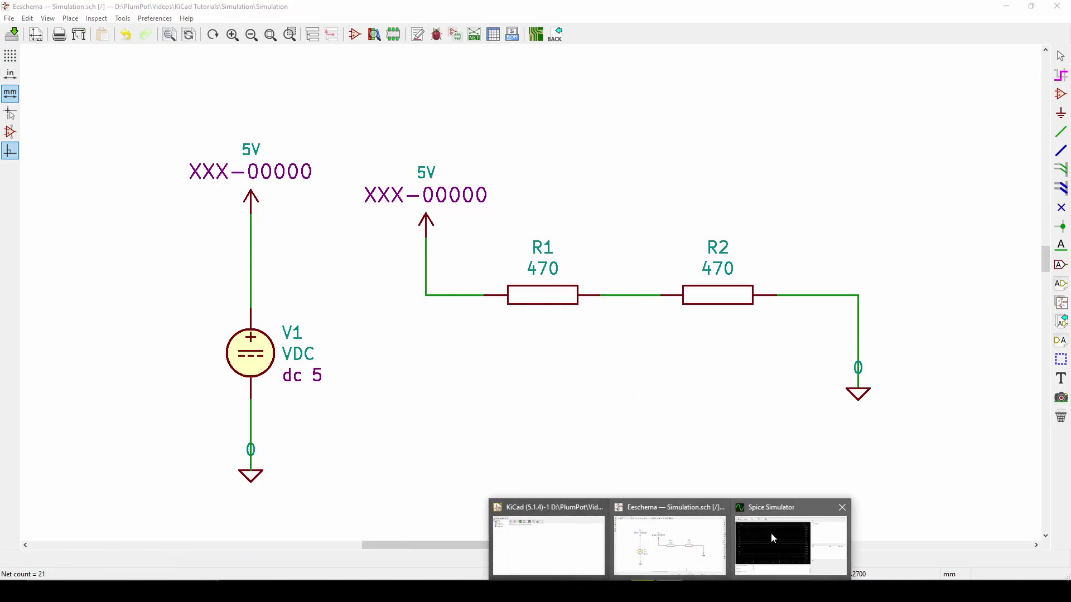
{"action": "left_click", "coordinate": [780, 536]}
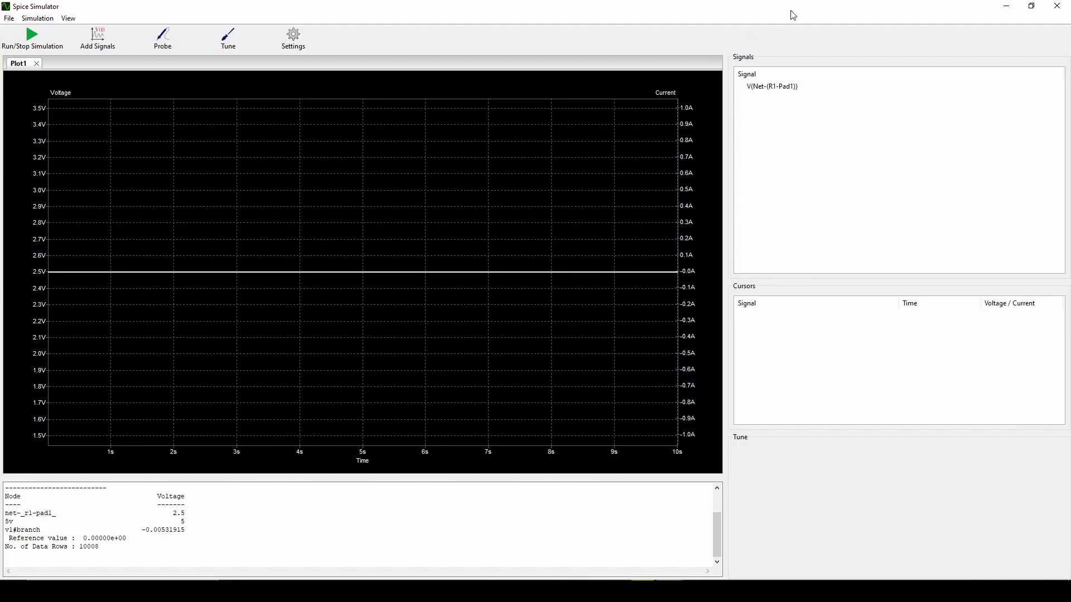
{"action": "left_click", "coordinate": [1006, 7]}
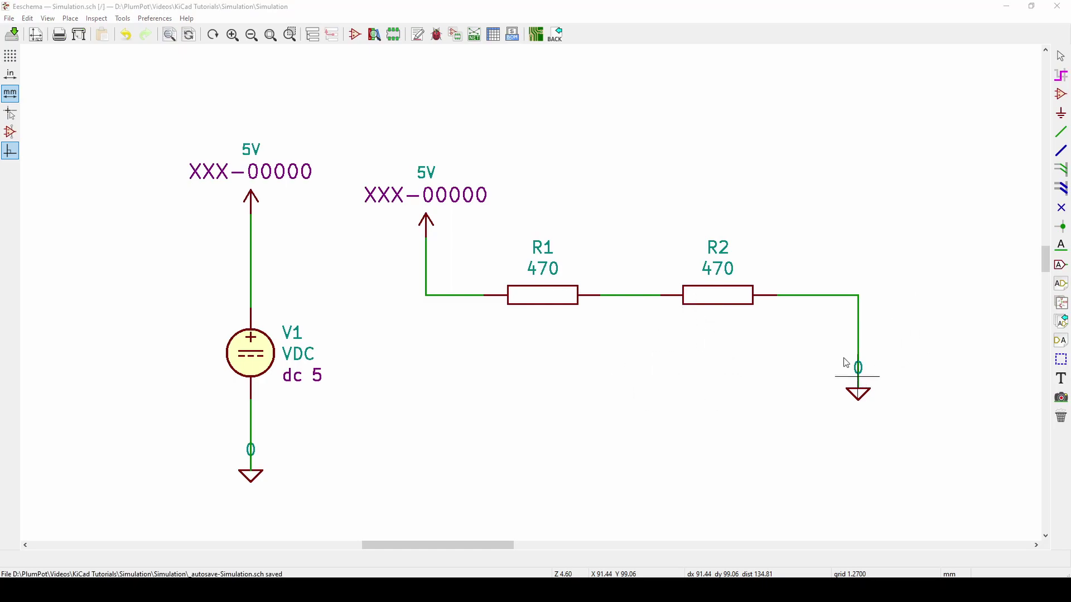
- Move R2 beneath R1 and wire its ground-side pin up to the wire end coming from R1
{"action": "left_click", "coordinate": [738, 299]}
{"action": "mouse_move", "coordinate": [744, 282]}
{"action": "left_mouse_down"}
{"action": "mouse_move", "coordinate": [591, 413]}
{"action": "mouse_move", "coordinate": [535, 412]}
{"action": "left_mouse_up"}
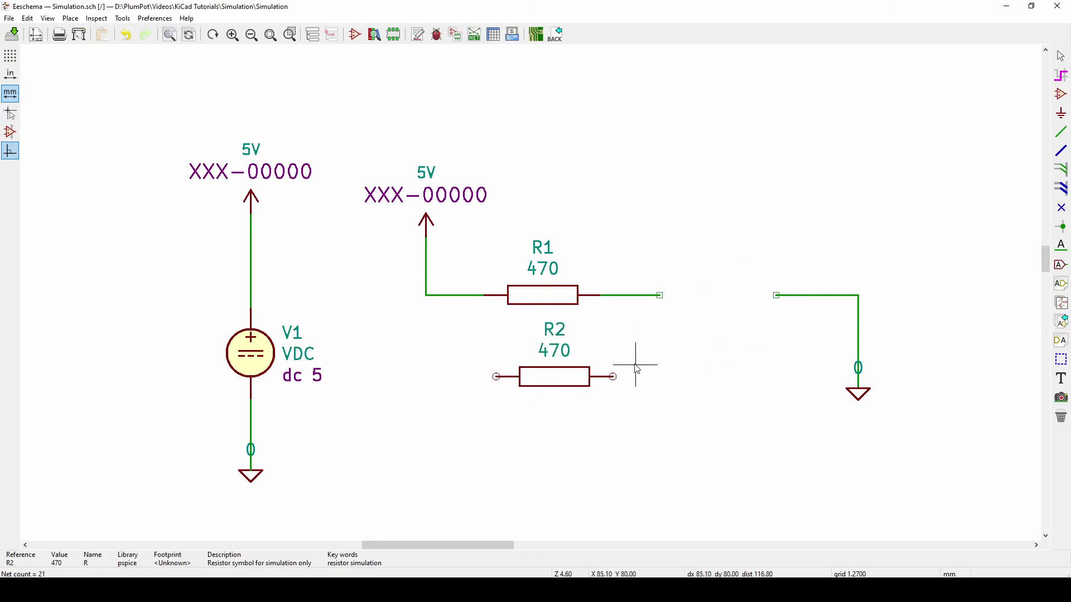
{"action": "key", "text": "w"}
{"action": "left_click", "coordinate": [613, 377]}
{"action": "left_click", "coordinate": [660, 295]}
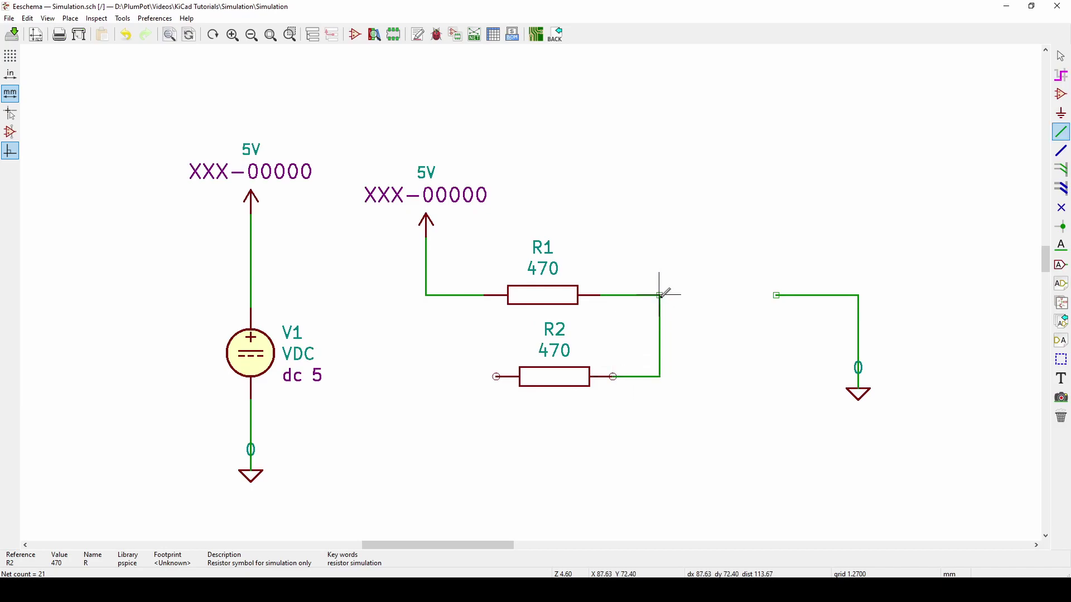
- Wire R2's other pin to the 5V corner and bridge the gap to the ground wire, putting R2 in parallel with R1
{"action": "left_click", "coordinate": [495, 376]}
{"action": "left_click", "coordinate": [426, 295]}
{"action": "left_click", "coordinate": [660, 295]}
{"action": "left_click", "coordinate": [776, 295]}
{"action": "key", "text": "Escape"}
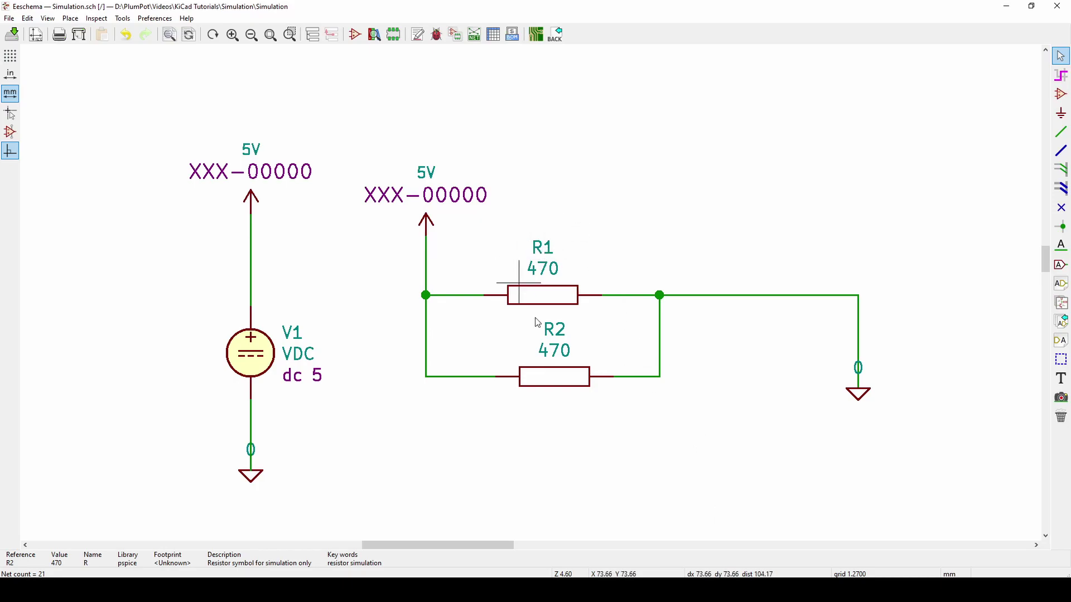
- Check the 5 ÷ 470 result in the Calculator and run the Spice simulation for the parallel resistors
{"action": "key", "text": "alt+Tab"}
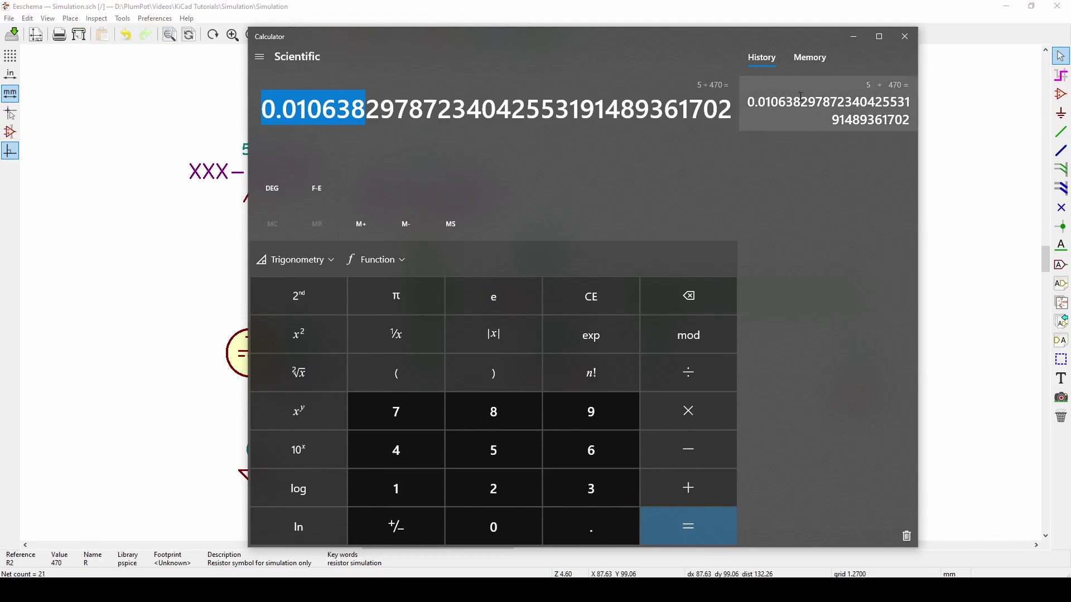
{"action": "left_click", "coordinate": [853, 36]}
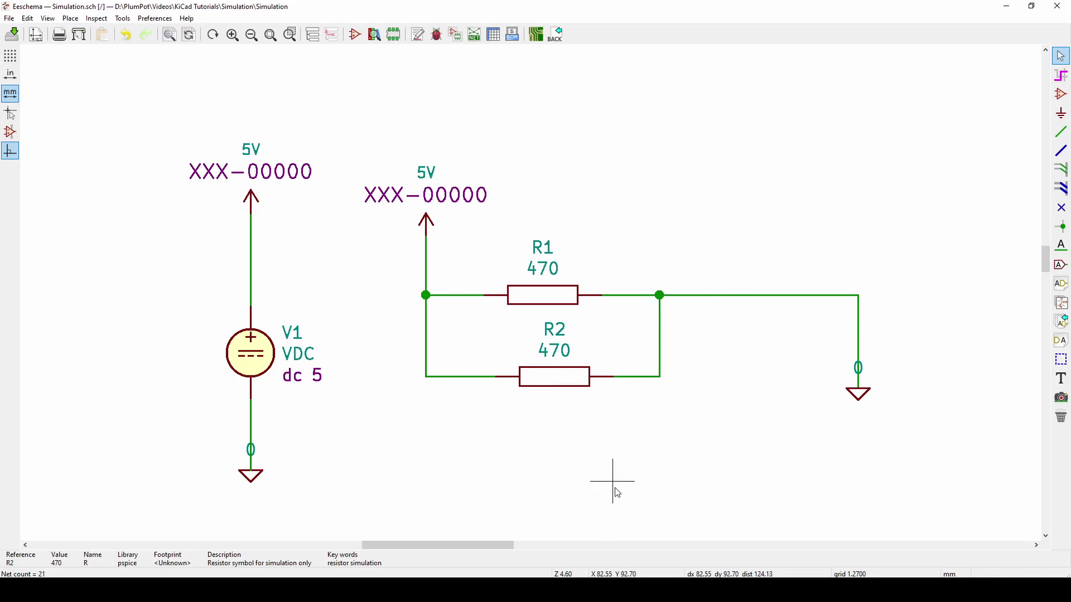
{"action": "left_click", "coordinate": [122, 19]}
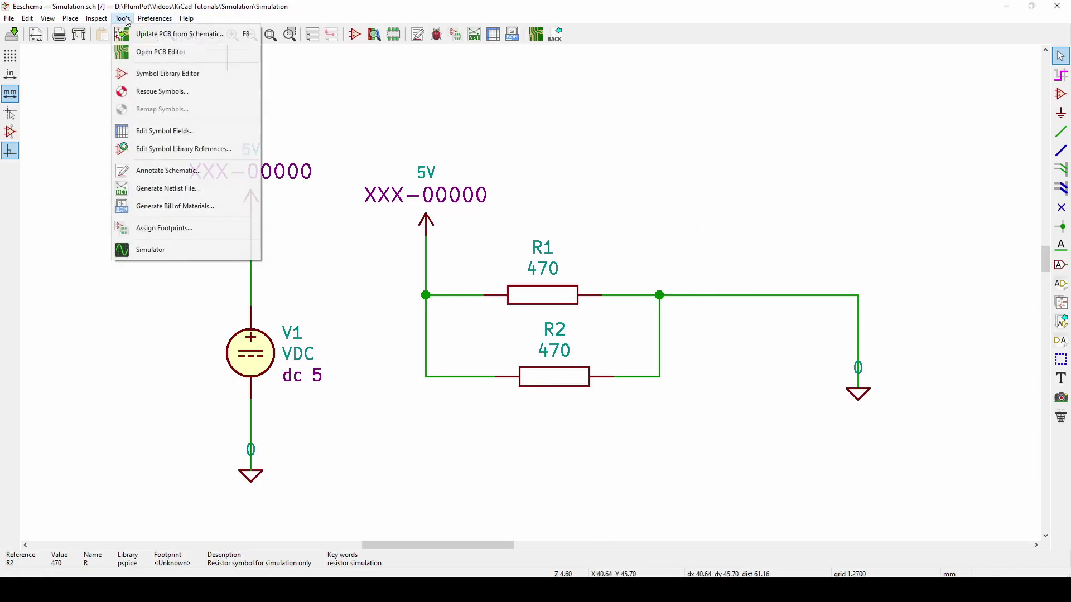
{"action": "left_click", "coordinate": [229, 249]}
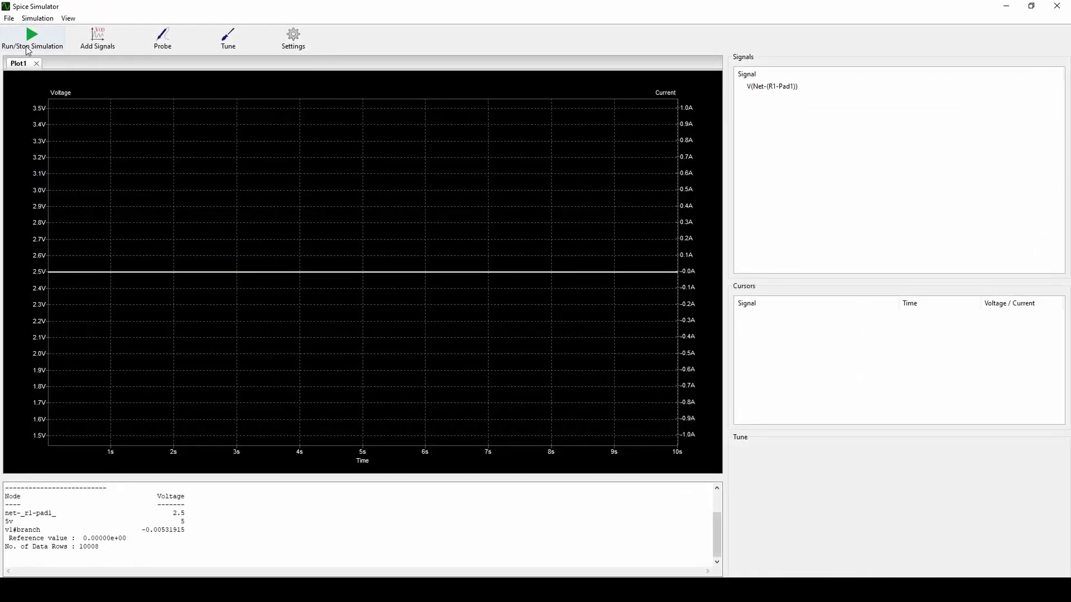
{"action": "left_click", "coordinate": [31, 39]}
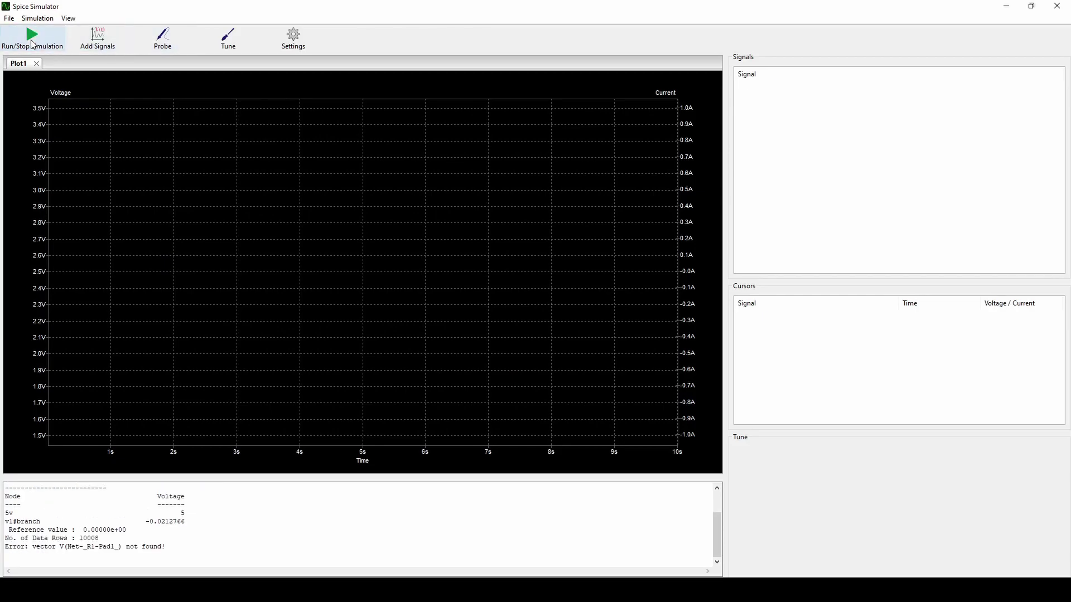
- Plot the current signal I(R1) and compare its level with the 5 ÷ 470 result in the Calculator
{"action": "left_click", "coordinate": [112, 47]}
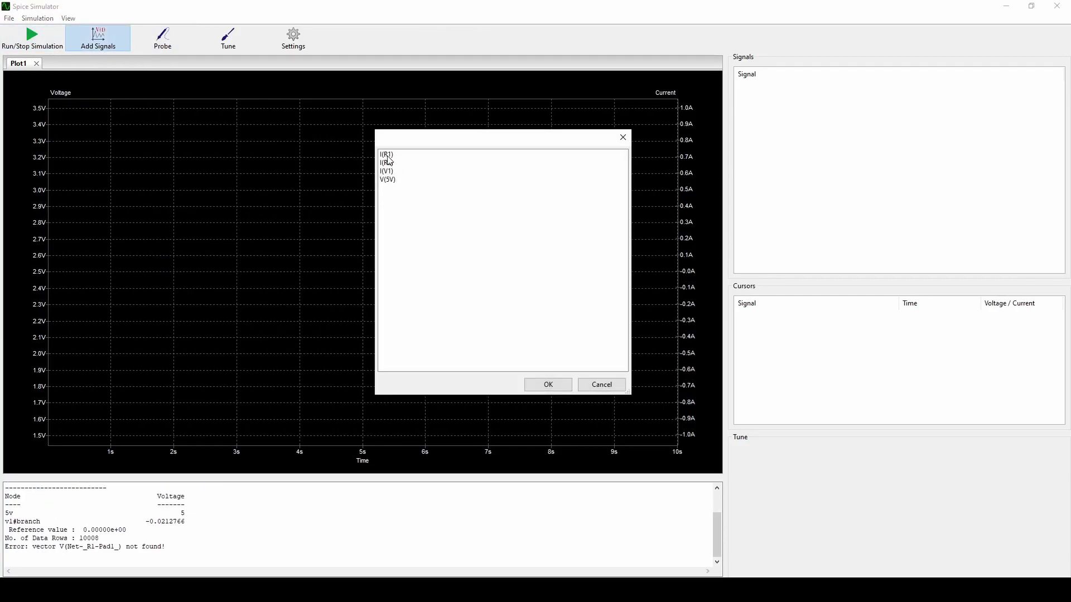
{"action": "left_click", "coordinate": [389, 158]}
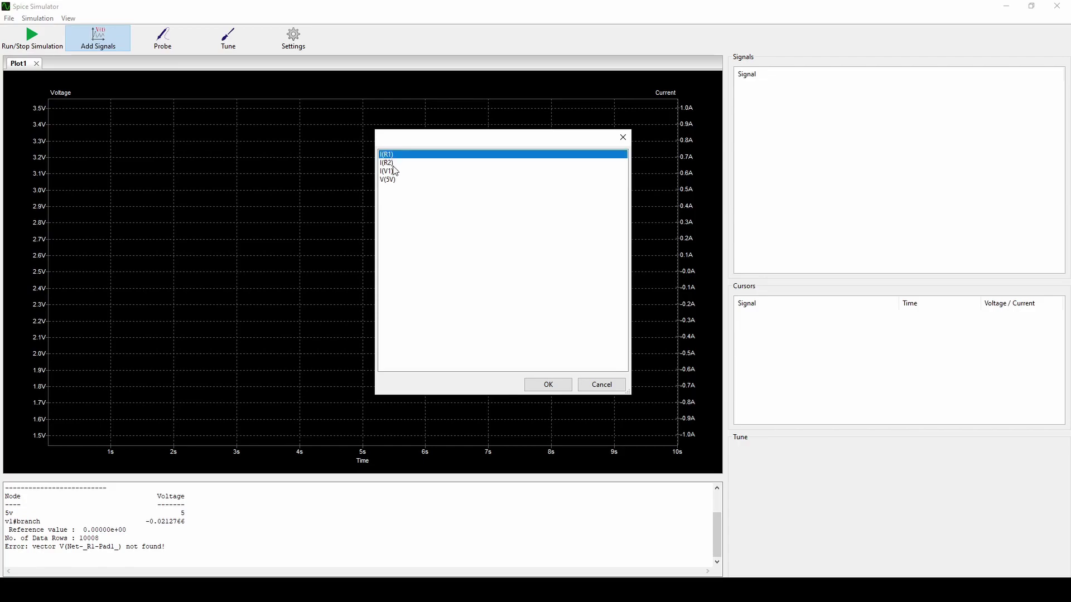
{"action": "double_click", "coordinate": [386, 156]}
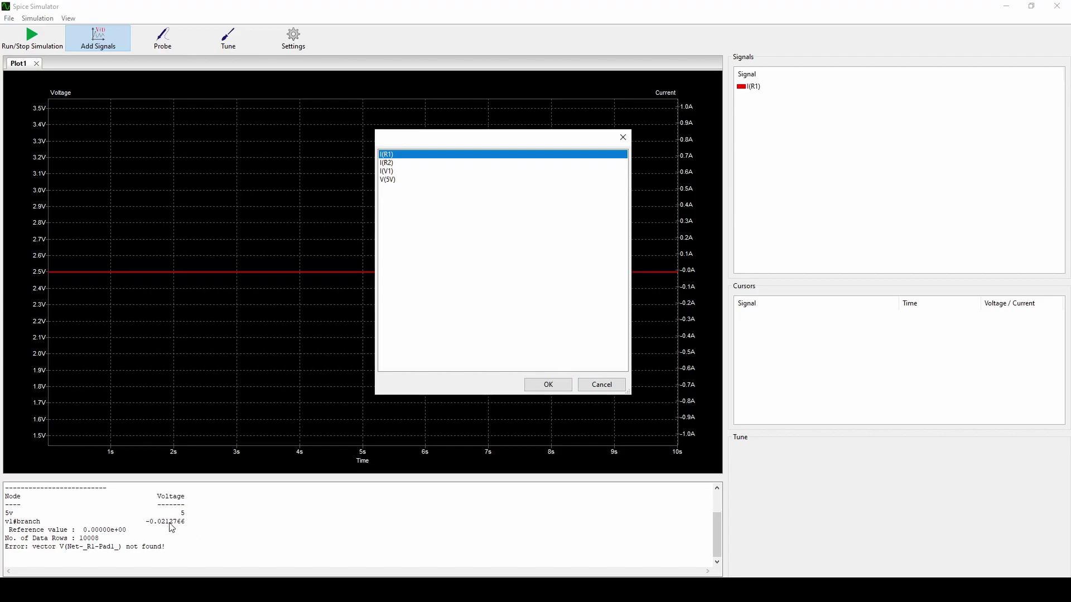
{"action": "key", "text": "alt+Tab"}
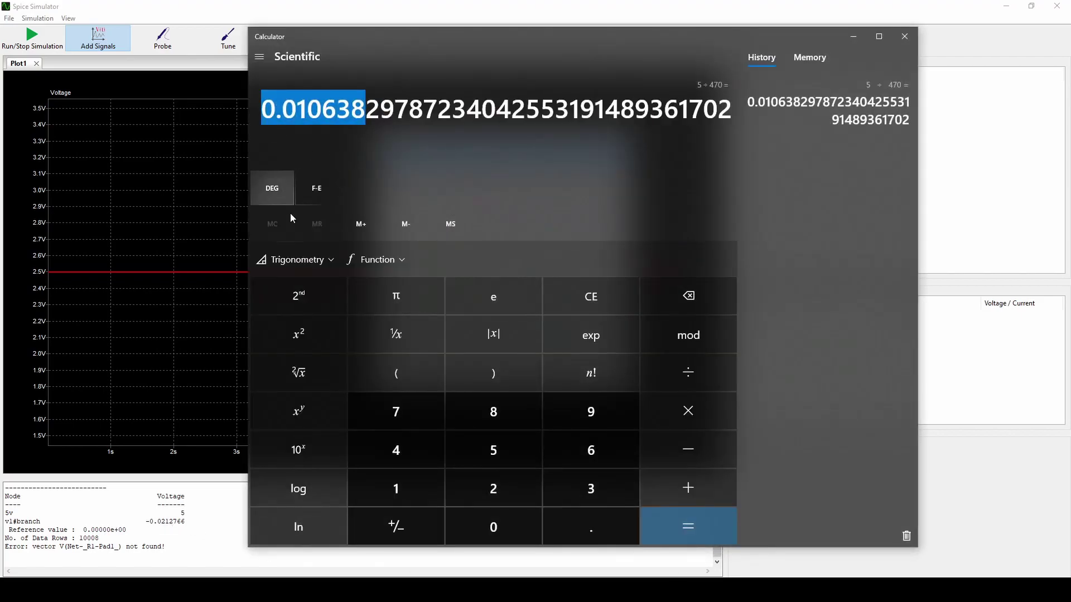
{"action": "left_click", "coordinate": [149, 368]}
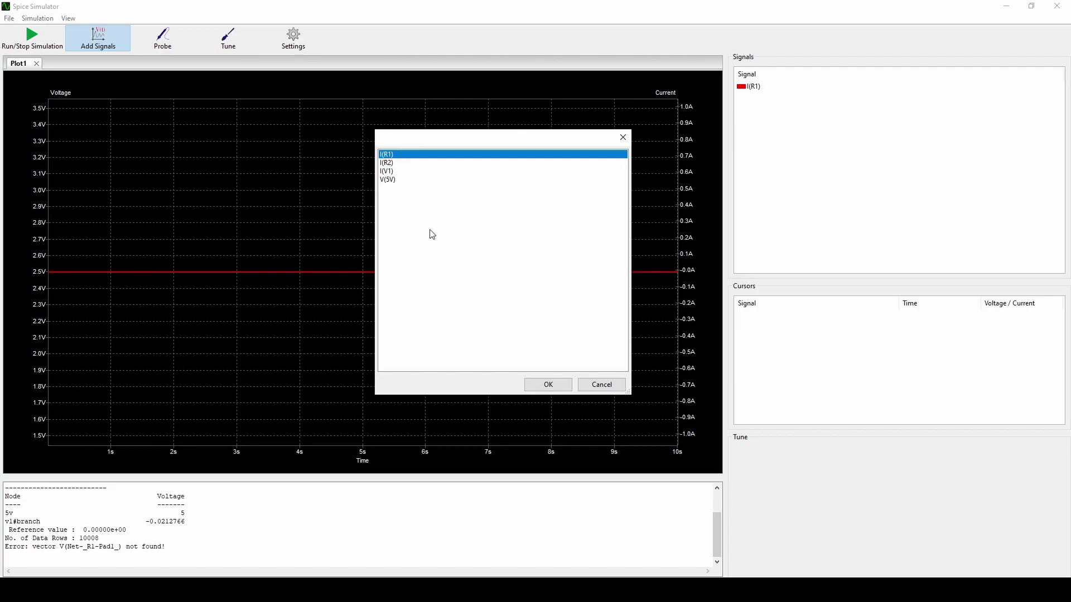
{"action": "left_click", "coordinate": [548, 385]}
{"action": "scroll", "coordinate": [675, 263], "scroll_direction": "up", "scroll_amount": 10}
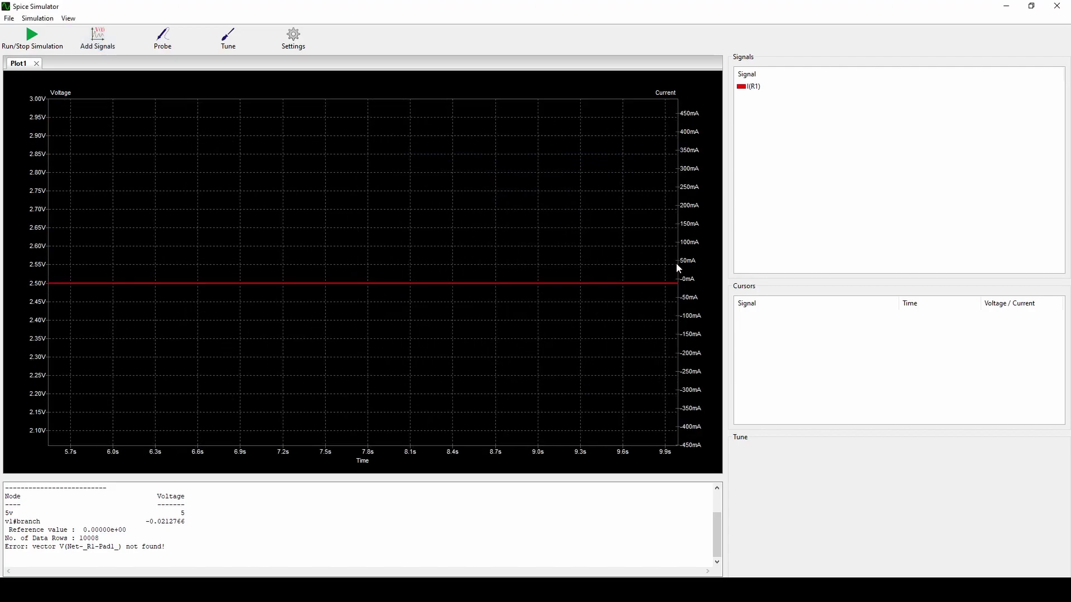
{"action": "scroll", "coordinate": [684, 369], "scroll_direction": "up", "scroll_amount": 5}
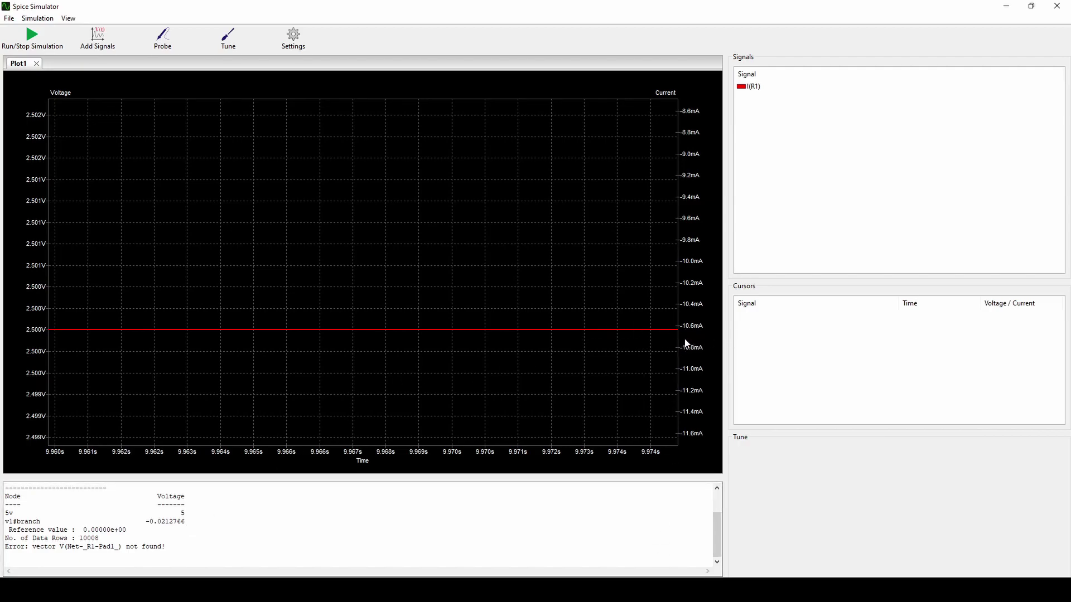
- Add the I(R2) current to the plot, highlight the v1#branch current in the output and return to the schematic
{"action": "left_click", "coordinate": [98, 38]}
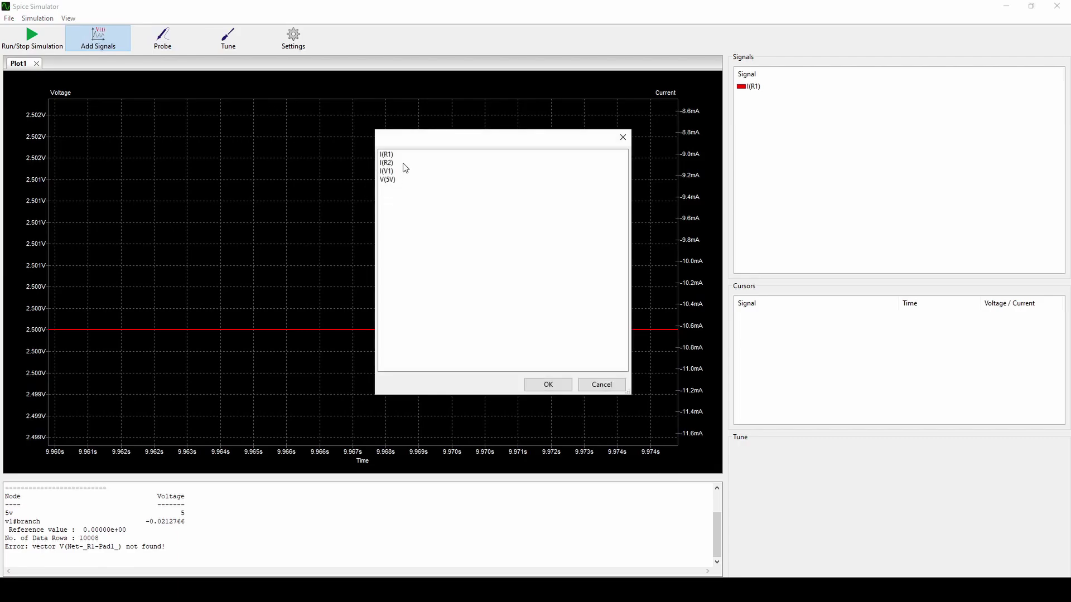
{"action": "double_click", "coordinate": [403, 161]}
{"action": "left_click_drag", "start_coordinate": [146, 520], "coordinate": [203, 526]}
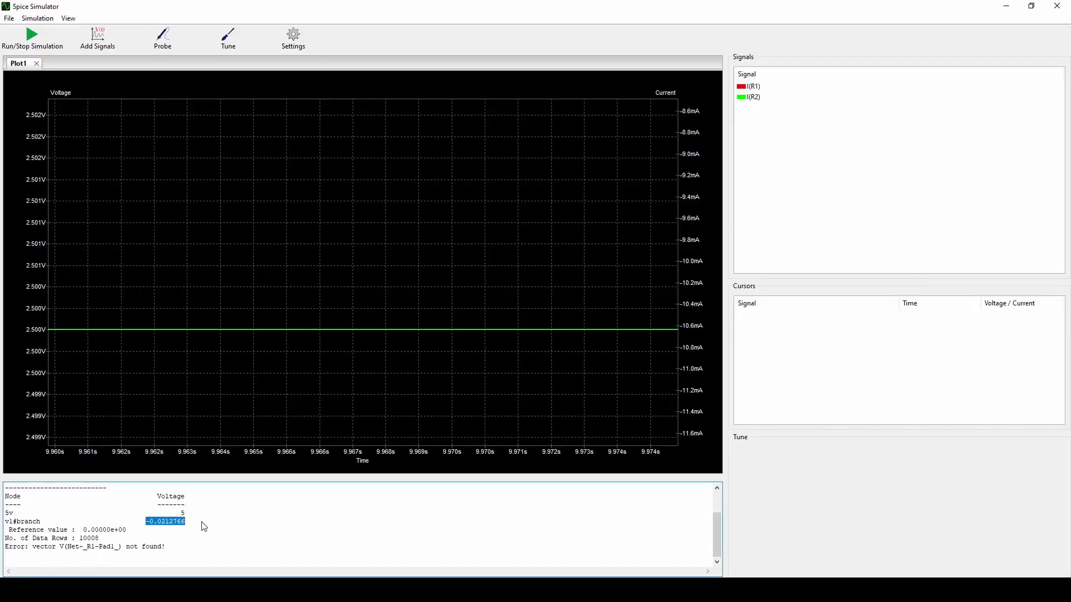
{"action": "left_click", "coordinate": [1004, 8]}
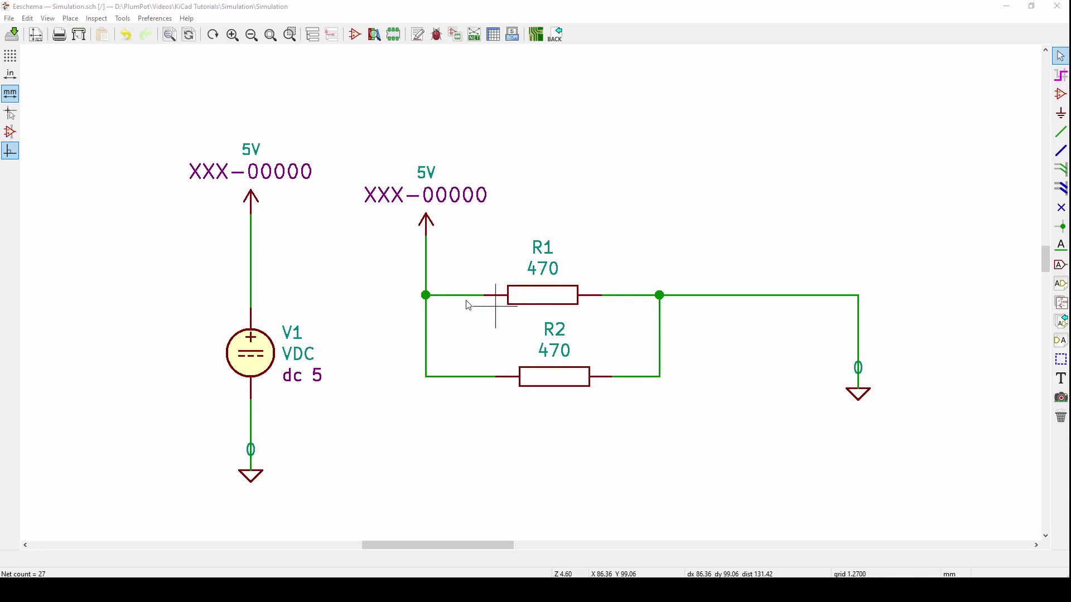
- Set resistor R1's value to 500
{"action": "double_click", "coordinate": [550, 353]}
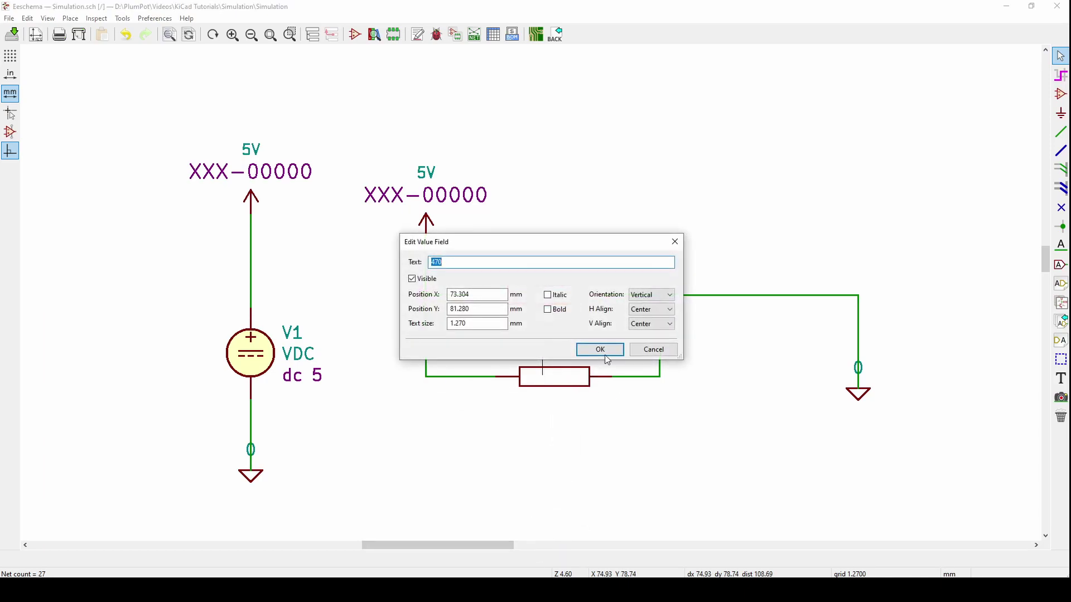
{"action": "left_click", "coordinate": [674, 241]}
{"action": "double_click", "coordinate": [550, 271]}
{"action": "key", "text": "Escape"}
{"action": "double_click", "coordinate": [558, 301]}
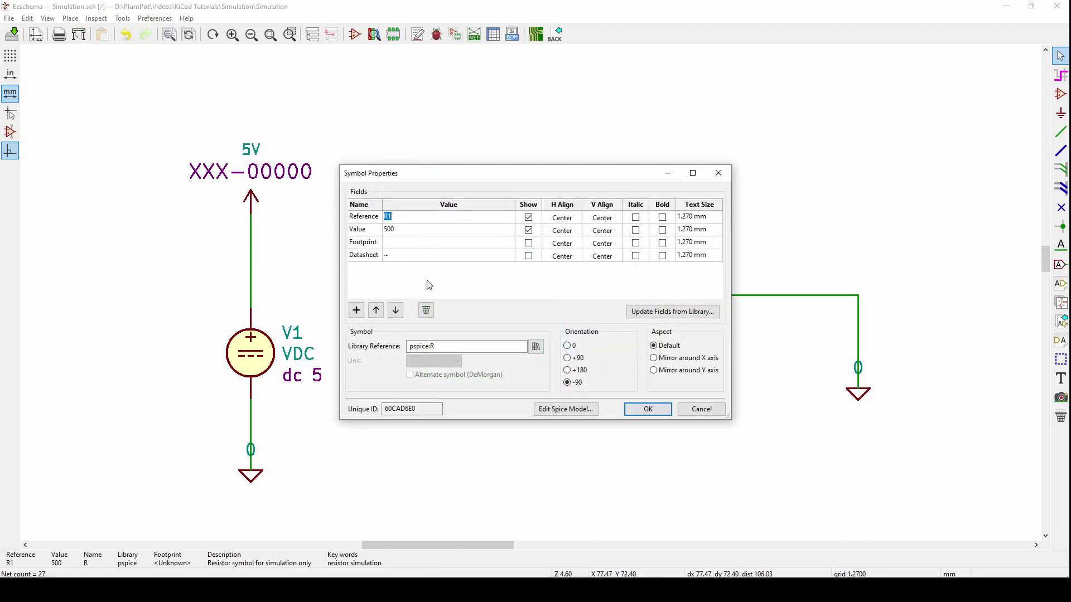
{"action": "left_click", "coordinate": [646, 408]}
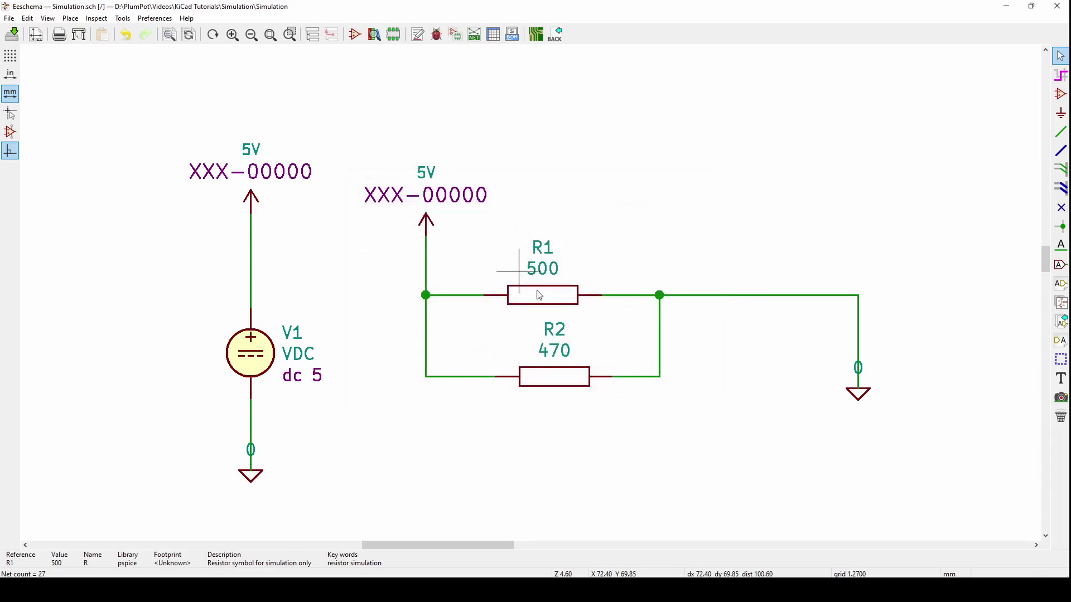
- Set resistor R2's value to 1000 in its symbol properties
{"action": "double_click", "coordinate": [573, 374]}
{"action": "left_click", "coordinate": [406, 230]}
{"action": "key", "text": "BackSpace"}
{"action": "key", "text": "BackSpace"}
{"action": "key", "text": "BackSpace"}
{"action": "type", "text": "1000"}
{"action": "key", "text": "Return"}
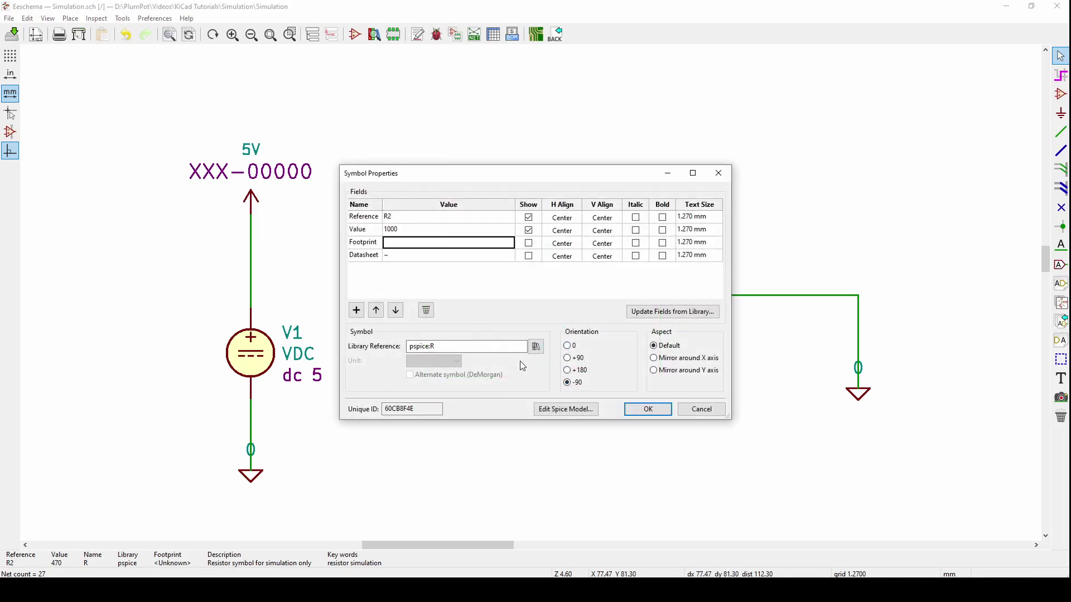
{"action": "left_click", "coordinate": [647, 408]}
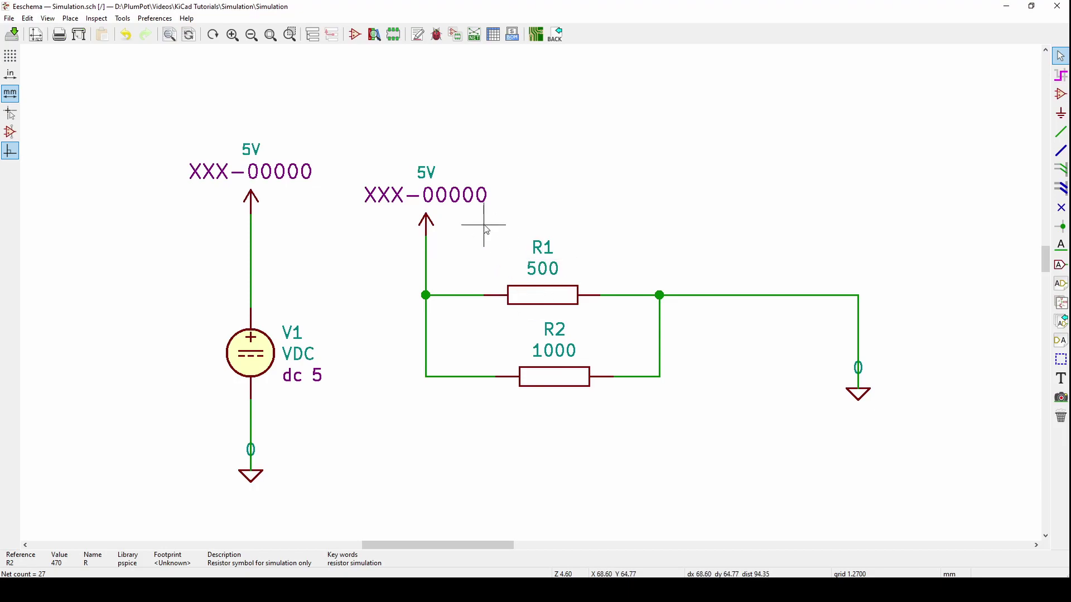
- Run the Spice simulation for the changed resistors and highlight the v1#branch current in the output
{"action": "left_click", "coordinate": [132, 15]}
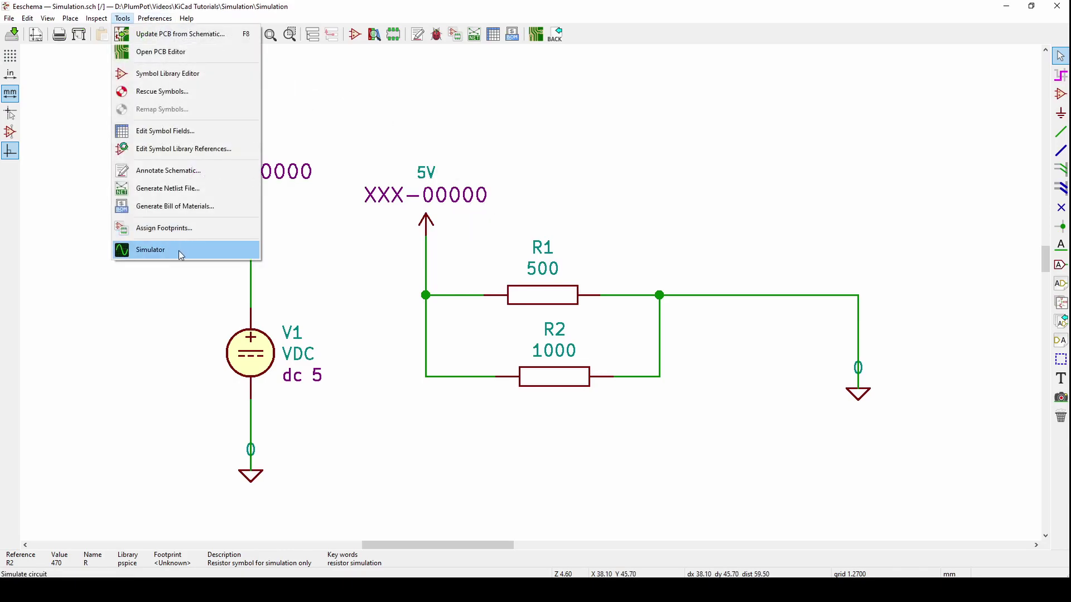
{"action": "left_click", "coordinate": [179, 248]}
{"action": "left_click", "coordinate": [29, 33]}
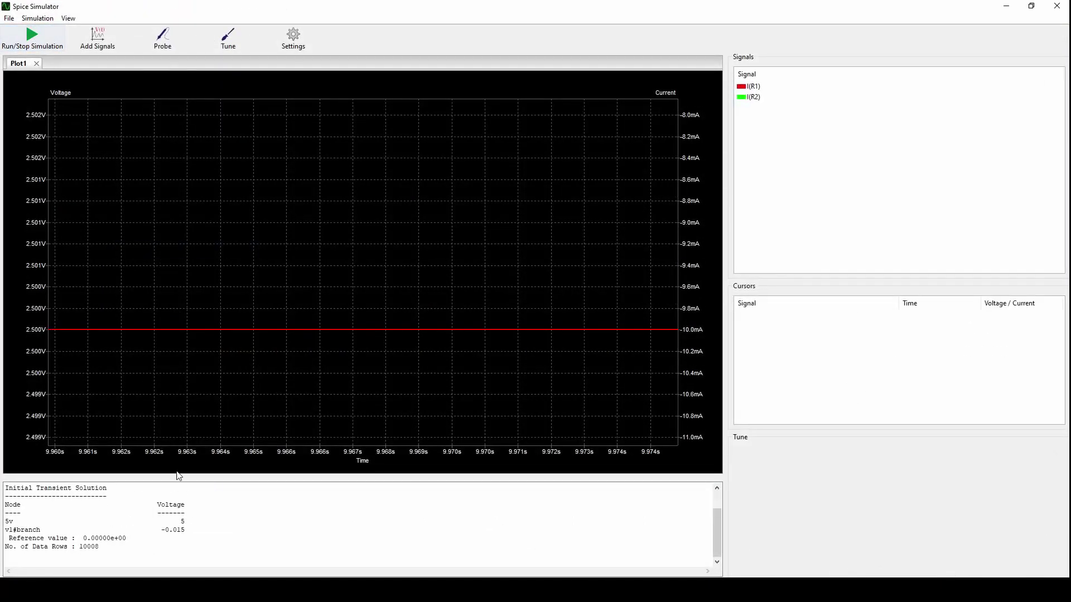
{"action": "left_click_drag", "start_coordinate": [187, 531], "coordinate": [165, 527]}
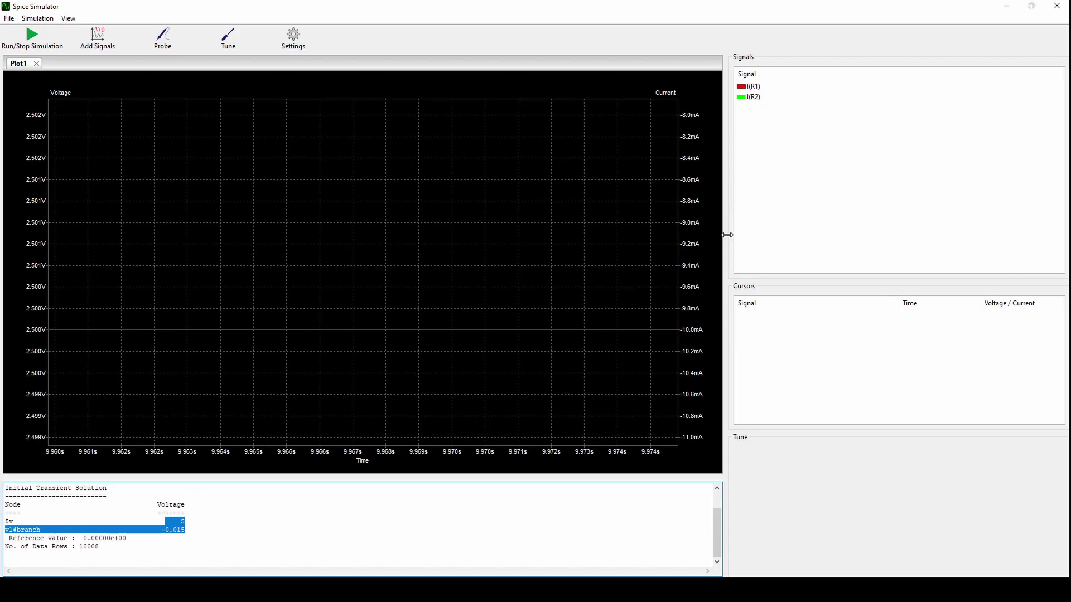
- Remove the old I(R1) and I(R2) signals from the plot and plot I(R1) again to check its level
{"action": "double_click", "coordinate": [751, 98]}
{"action": "double_click", "coordinate": [752, 89]}
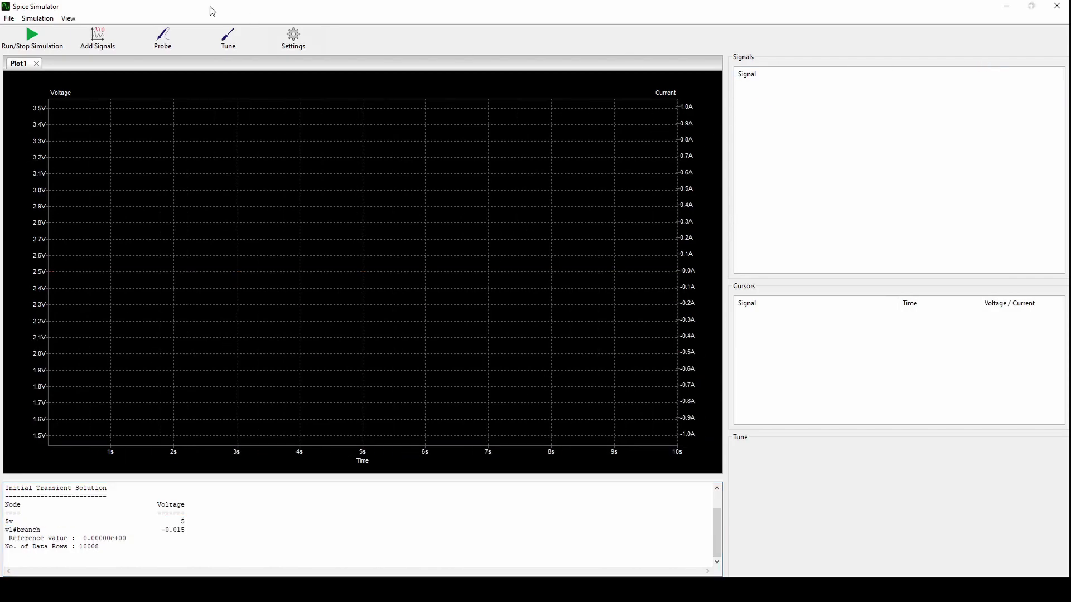
{"action": "left_click", "coordinate": [102, 44]}
{"action": "double_click", "coordinate": [390, 155]}
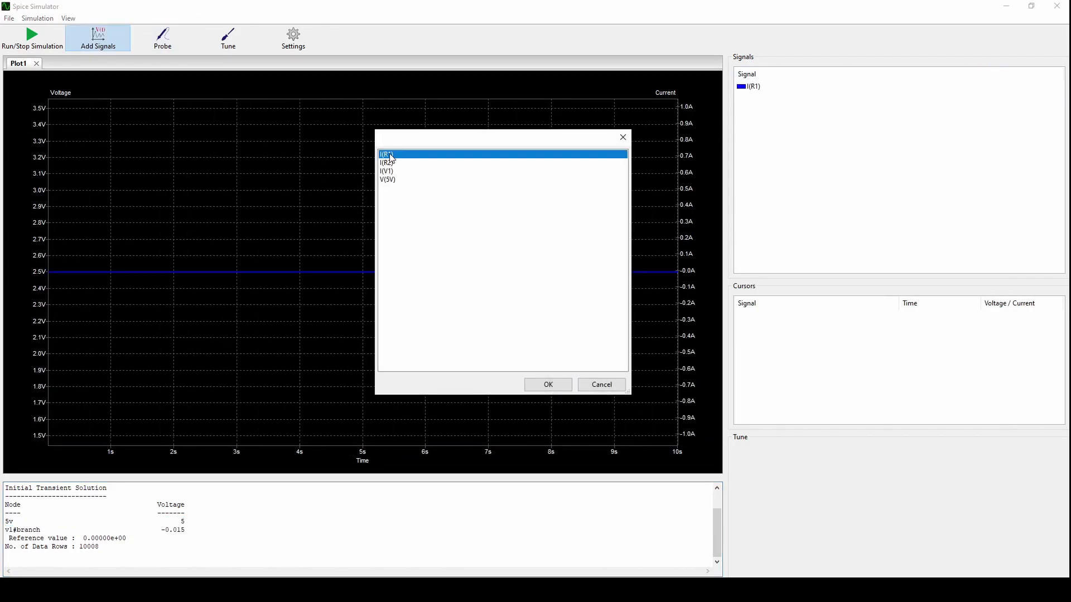
{"action": "left_click", "coordinate": [561, 384]}
{"action": "scroll", "coordinate": [669, 189], "scroll_direction": "up", "scroll_amount": 5}
{"action": "scroll", "coordinate": [675, 173], "scroll_direction": "up", "scroll_amount": 5}
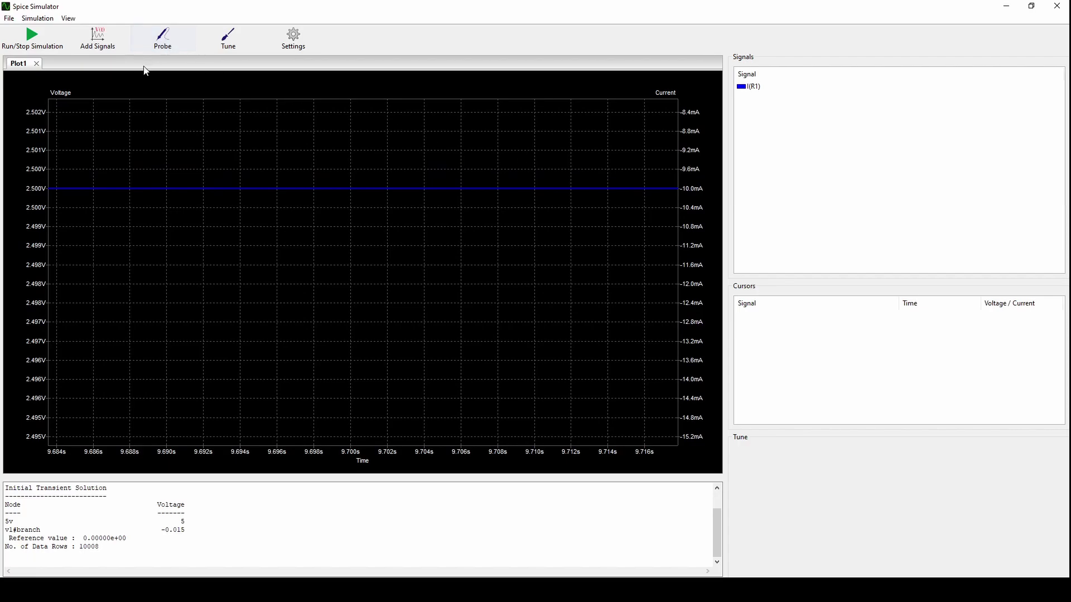
- Add the I(R2) current to the plot and compare both current levels with the resistor values in the schematic
{"action": "left_click", "coordinate": [111, 45]}
{"action": "double_click", "coordinate": [390, 162]}
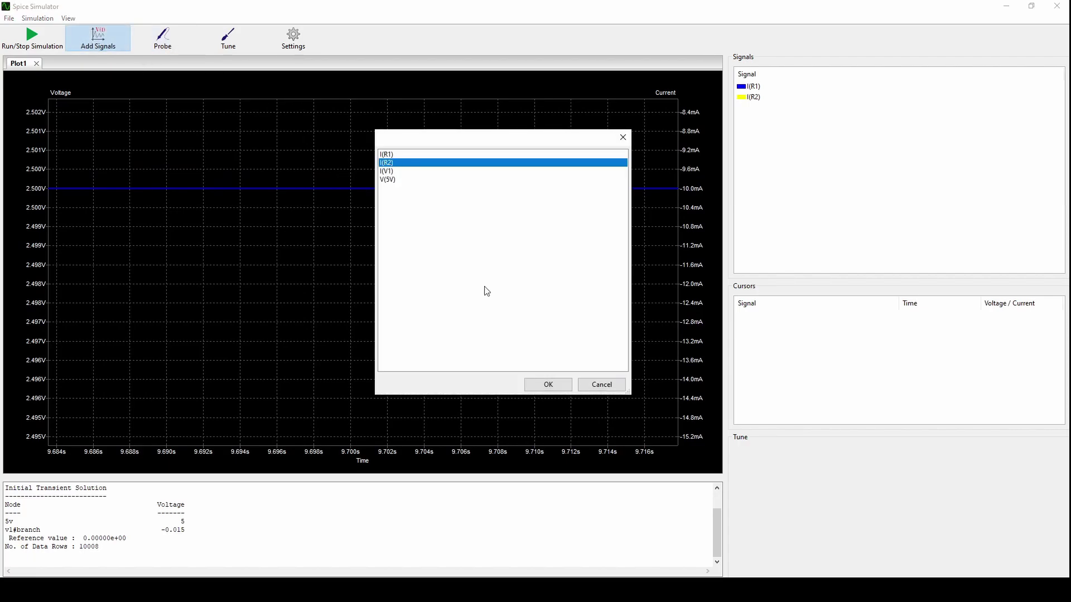
{"action": "left_click", "coordinate": [548, 385]}
{"action": "scroll", "coordinate": [677, 253], "scroll_direction": "down", "scroll_amount": 2}
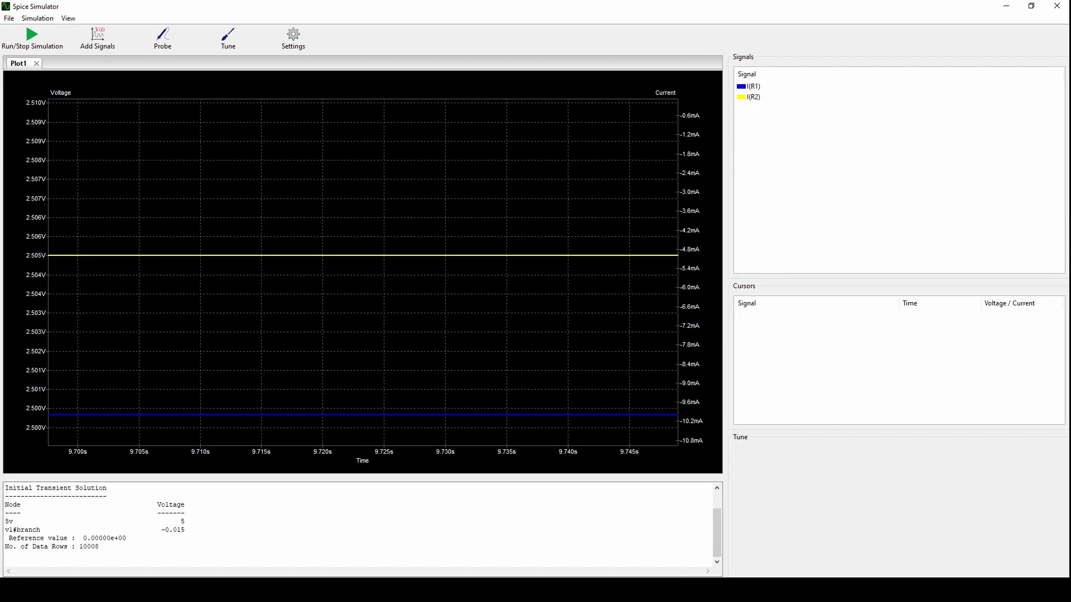
{"action": "left_click", "coordinate": [669, 538]}
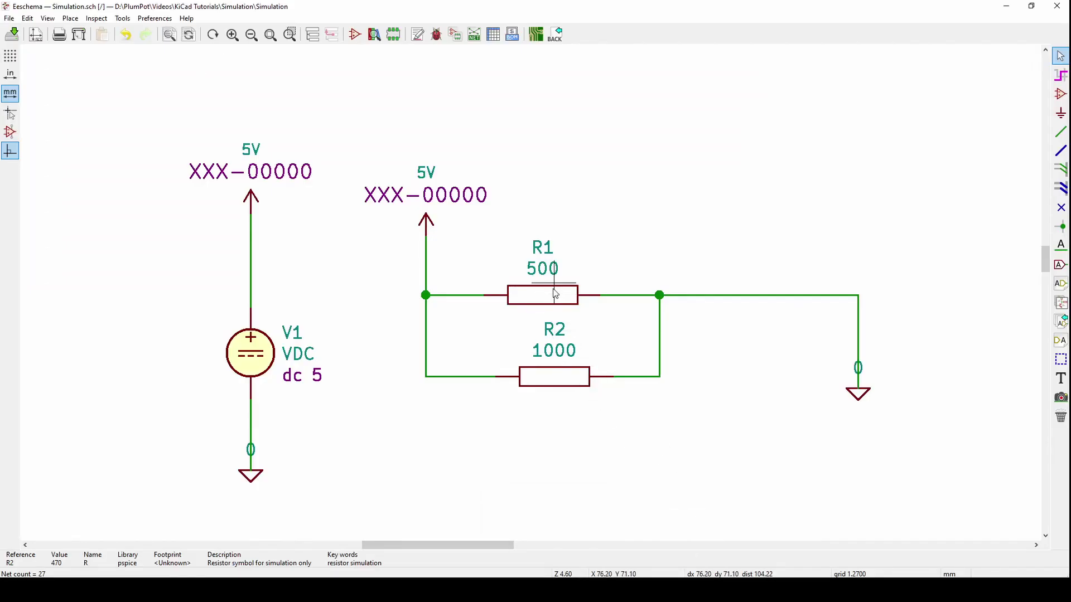
{"action": "mouse_move", "coordinate": [669, 590]}
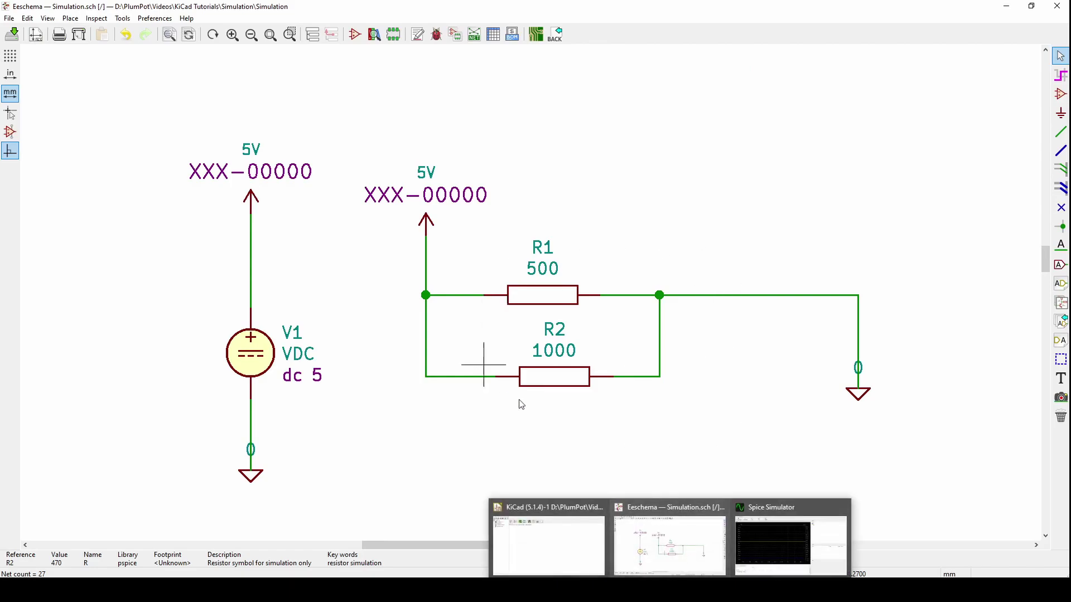
{"action": "left_click", "coordinate": [787, 549]}
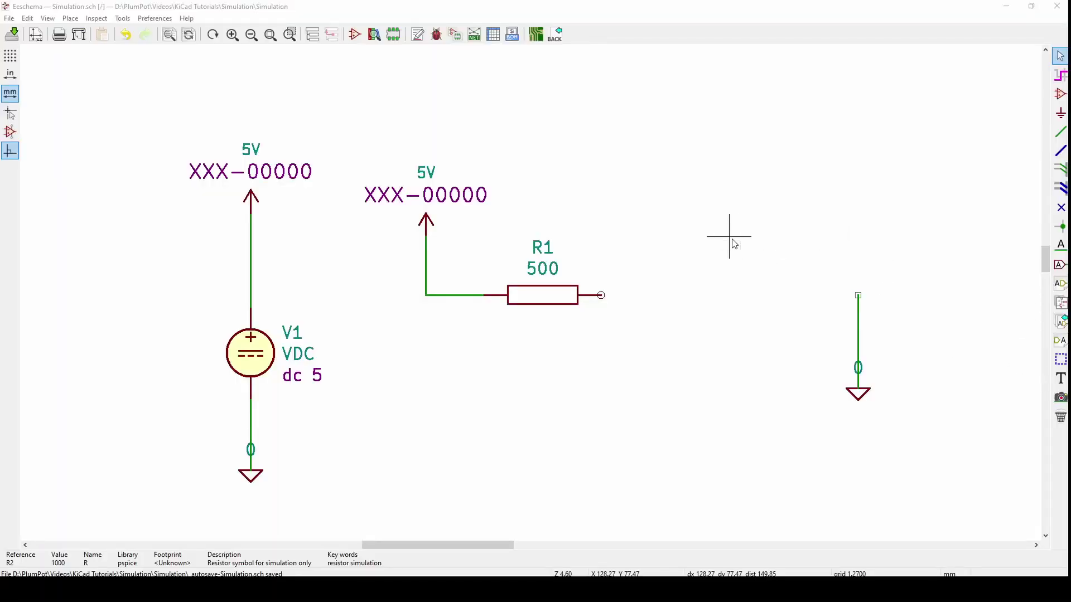
- Place the pspice DIODE symbol between R1's free pin and the ground wire
{"action": "type", "text": "aspice"}
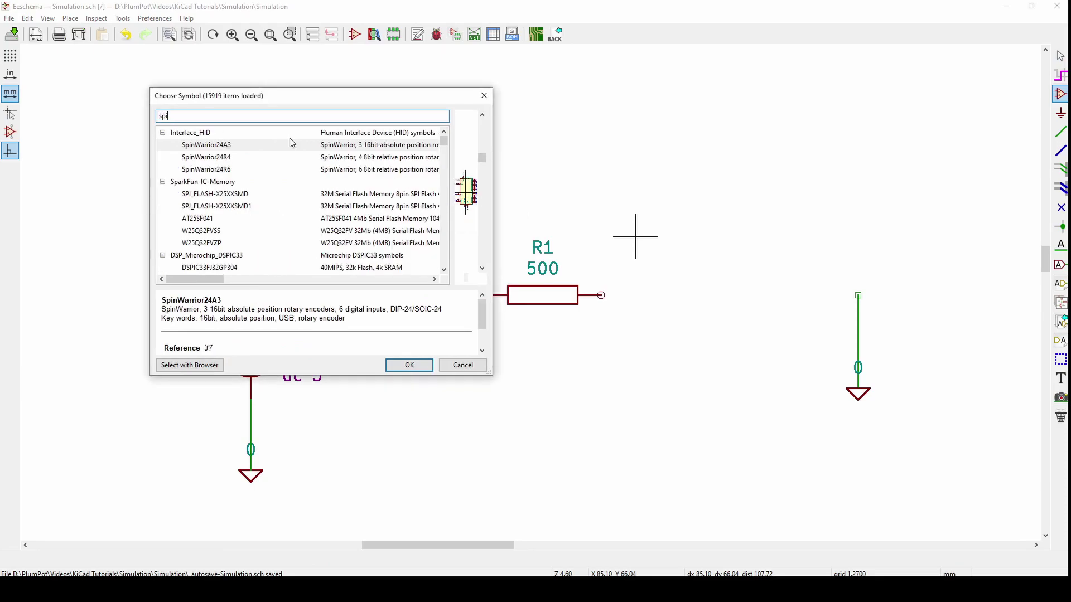
{"action": "left_click", "coordinate": [305, 182]}
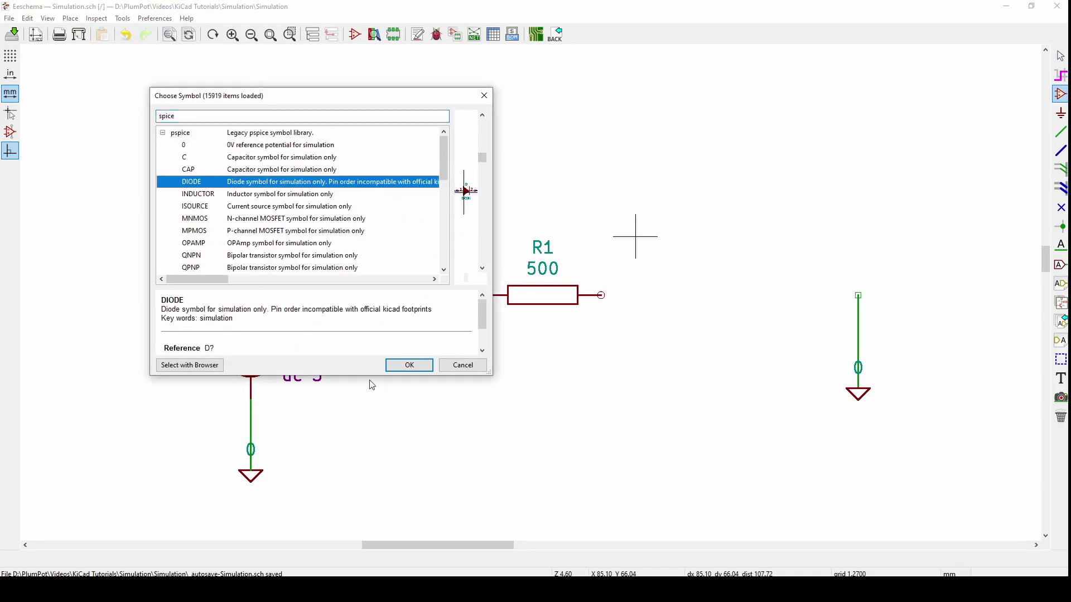
{"action": "left_click", "coordinate": [412, 368]}
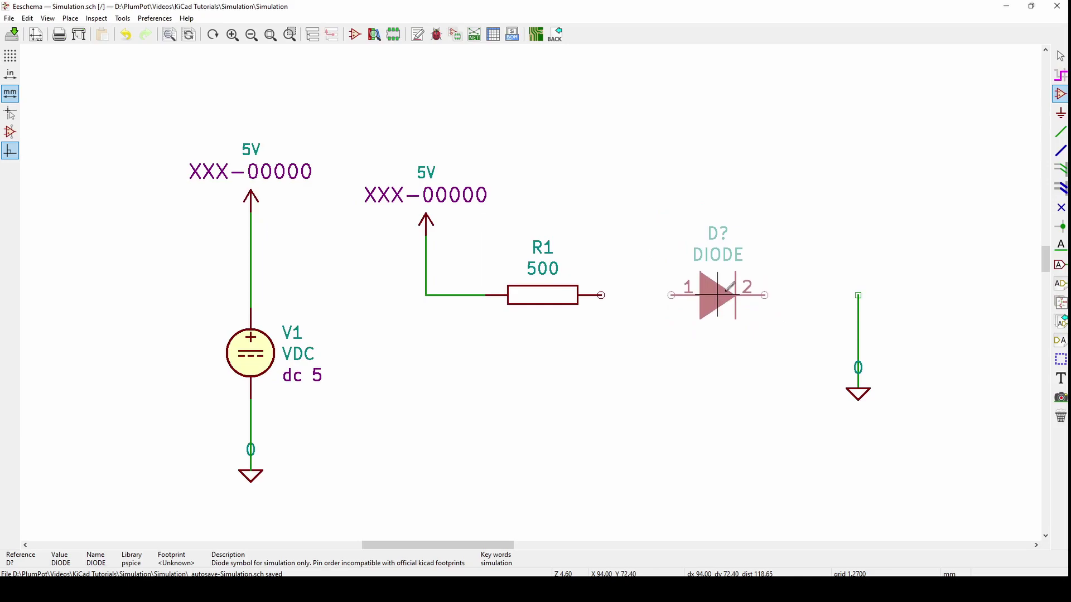
{"action": "left_click", "coordinate": [730, 292]}
{"action": "key", "text": "Escape"}
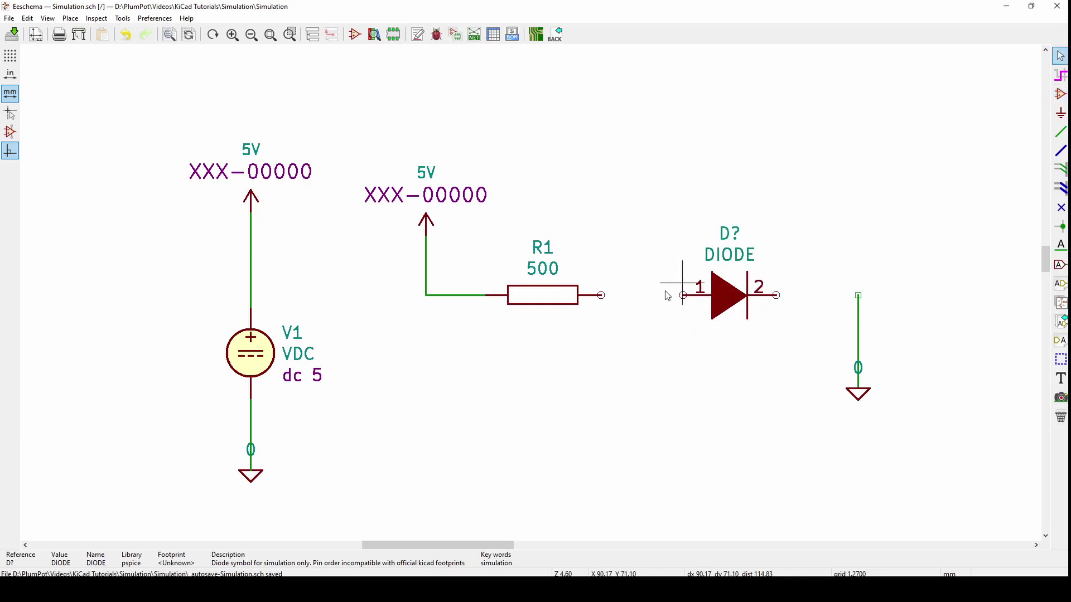
- Wire R1's free pin to diode pin 1 and diode pin 2 to the ground wire
{"action": "key", "text": "w"}
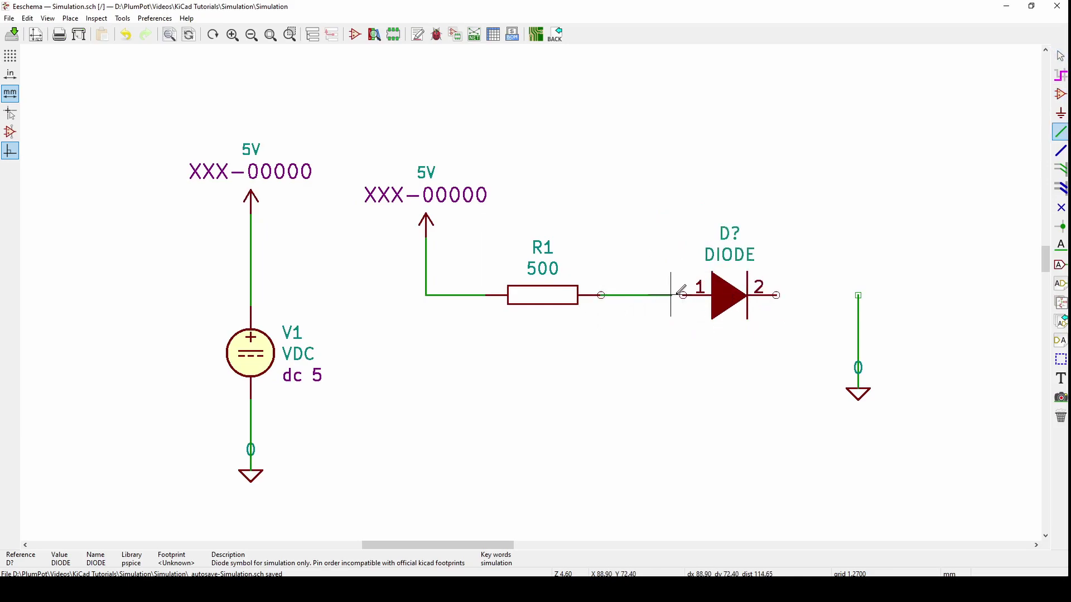
{"action": "left_click", "coordinate": [684, 295]}
{"action": "left_click", "coordinate": [776, 295]}
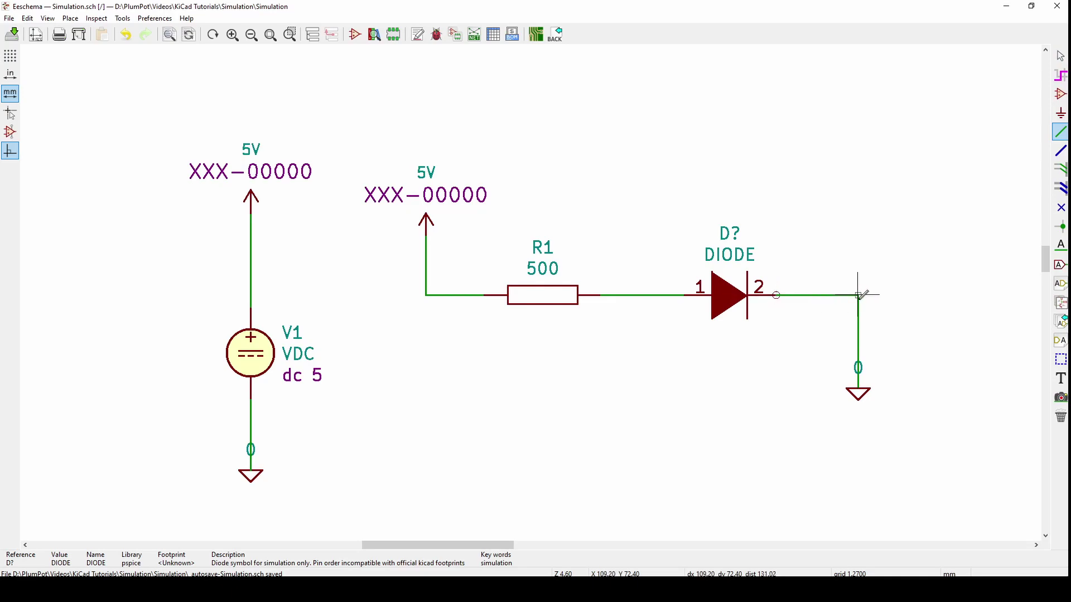
{"action": "left_click", "coordinate": [858, 295]}
{"action": "key", "text": "Escape"}
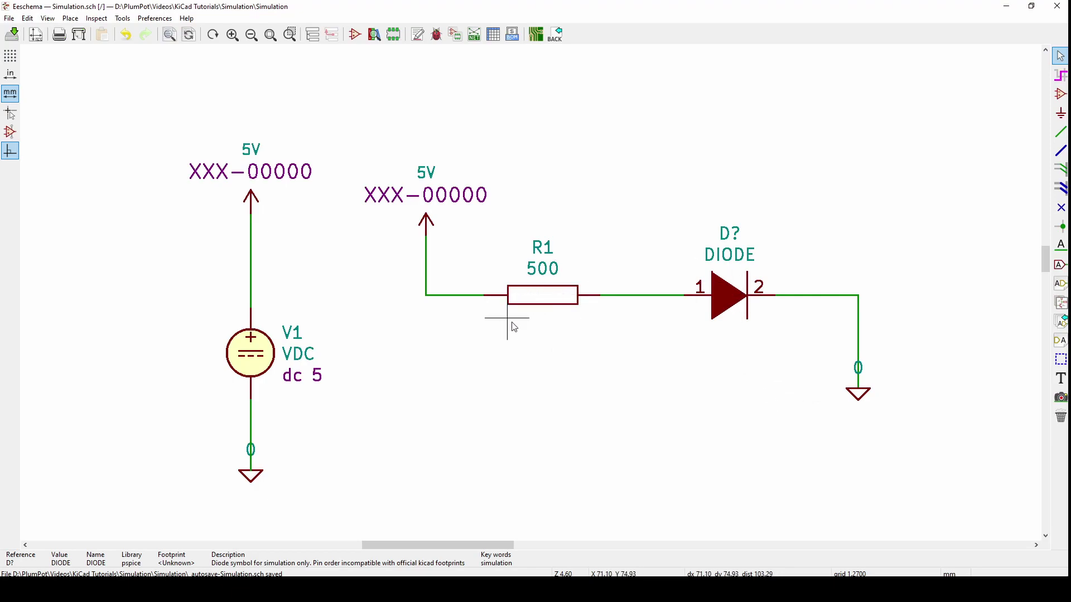
- Annotate the schematic so the diode gets a reference number
{"action": "left_click", "coordinate": [123, 20]}
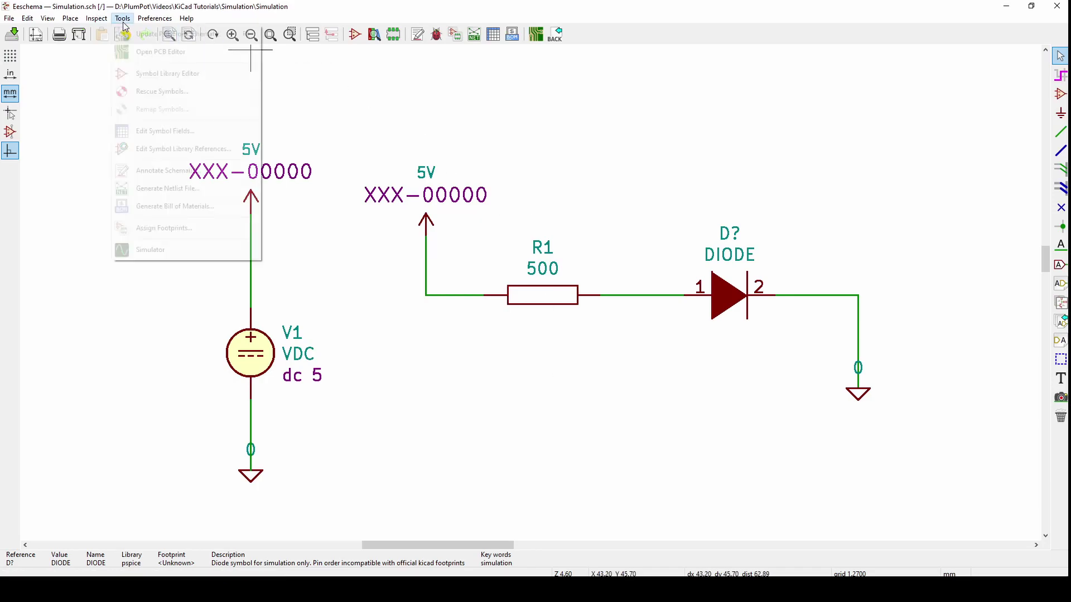
{"action": "left_click", "coordinate": [214, 171]}
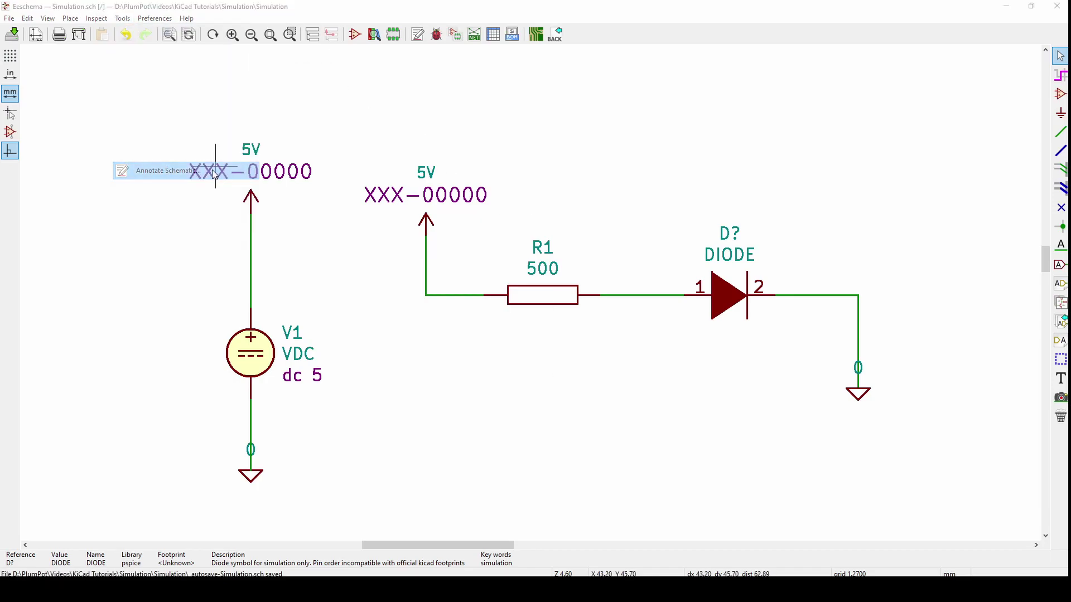
{"action": "left_click", "coordinate": [613, 410]}
{"action": "left_click", "coordinate": [670, 411]}
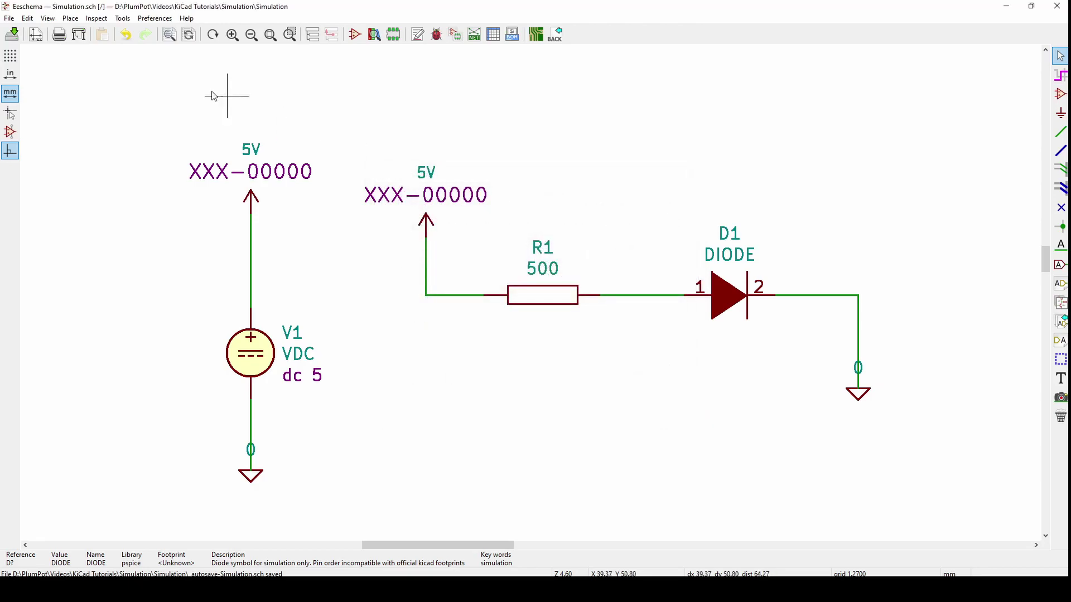
- Open the simulator for the diode circuit and configure a transient analysis with a time step and a final time
{"action": "left_click", "coordinate": [122, 19]}
{"action": "left_click", "coordinate": [202, 250]}
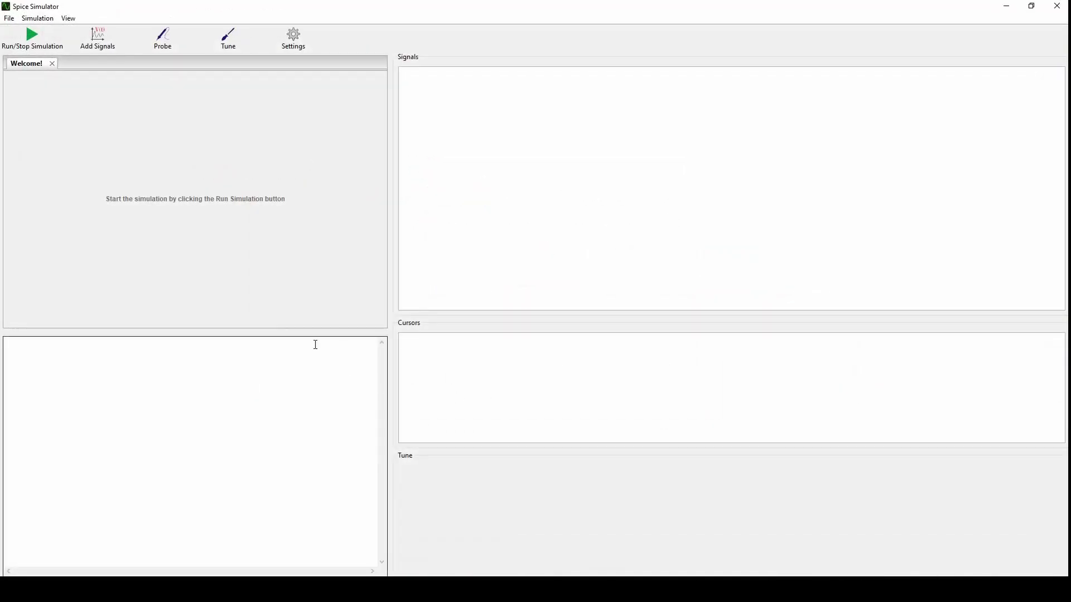
{"action": "left_click", "coordinate": [293, 38]}
{"action": "left_click", "coordinate": [314, 168]}
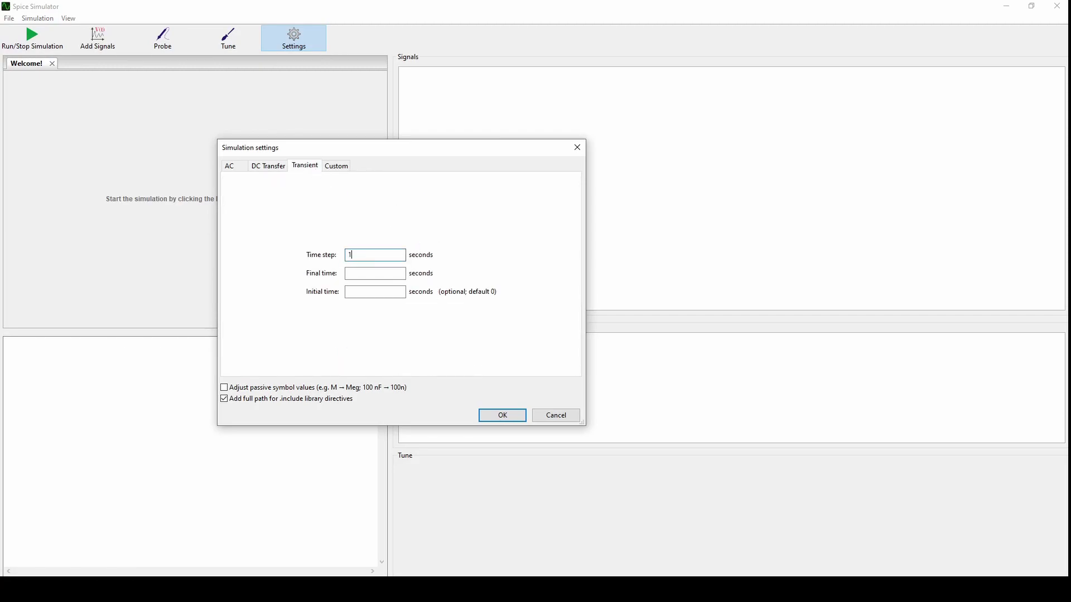
{"action": "key", "text": "Tab"}
{"action": "type", "text": "1"}
{"action": "left_click", "coordinate": [519, 417]}
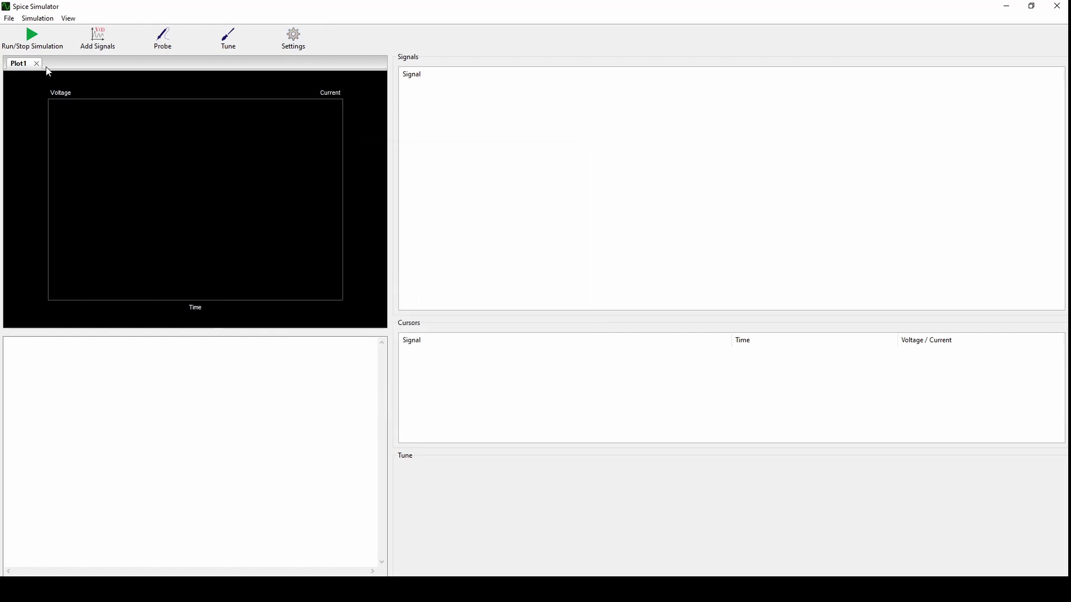
- Run the simulation and examine the diode node voltage and the v1#branch current in the output
{"action": "left_click", "coordinate": [34, 40]}
{"action": "left_click_drag", "start_coordinate": [183, 417], "coordinate": [155, 421]}
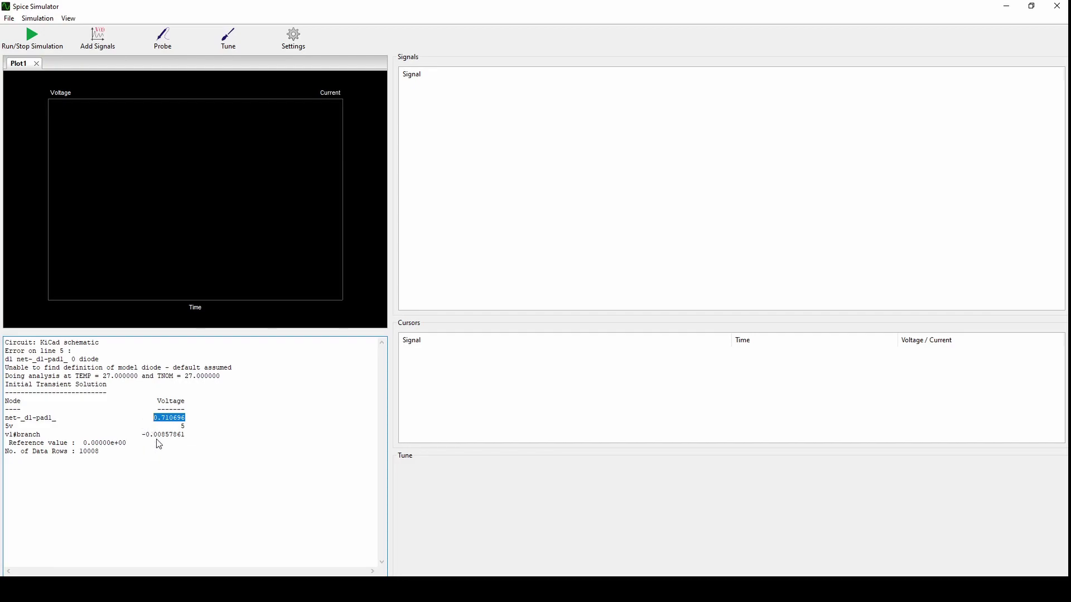
{"action": "left_click_drag", "start_coordinate": [172, 440], "coordinate": [174, 435]}
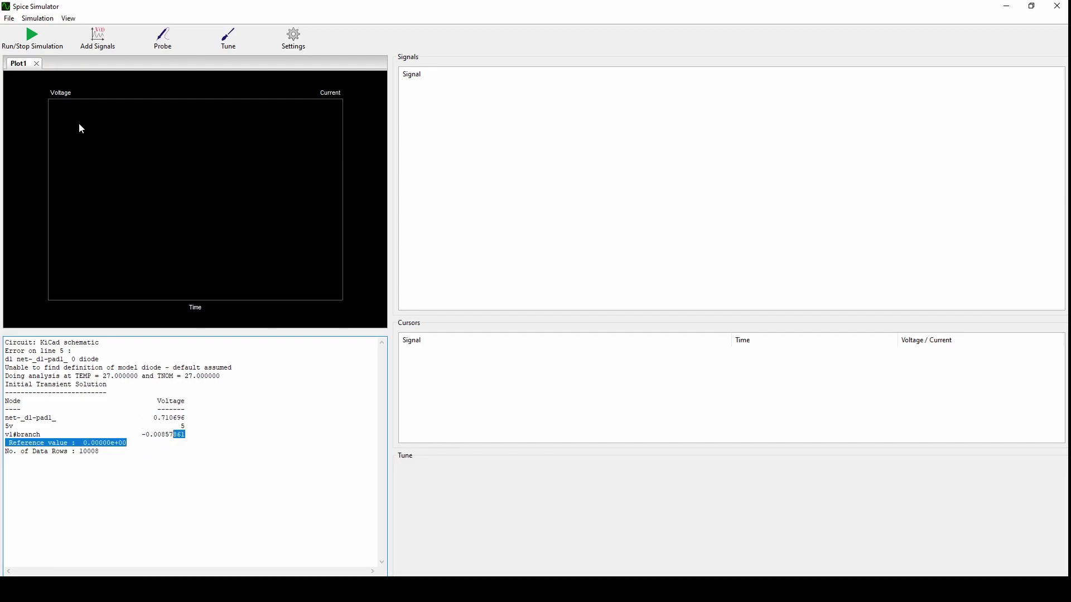
- Probe the net between R1 and D1 and the 5V net in the schematic to plot their voltages
{"action": "left_click", "coordinate": [162, 50]}
{"action": "left_click", "coordinate": [726, 294]}
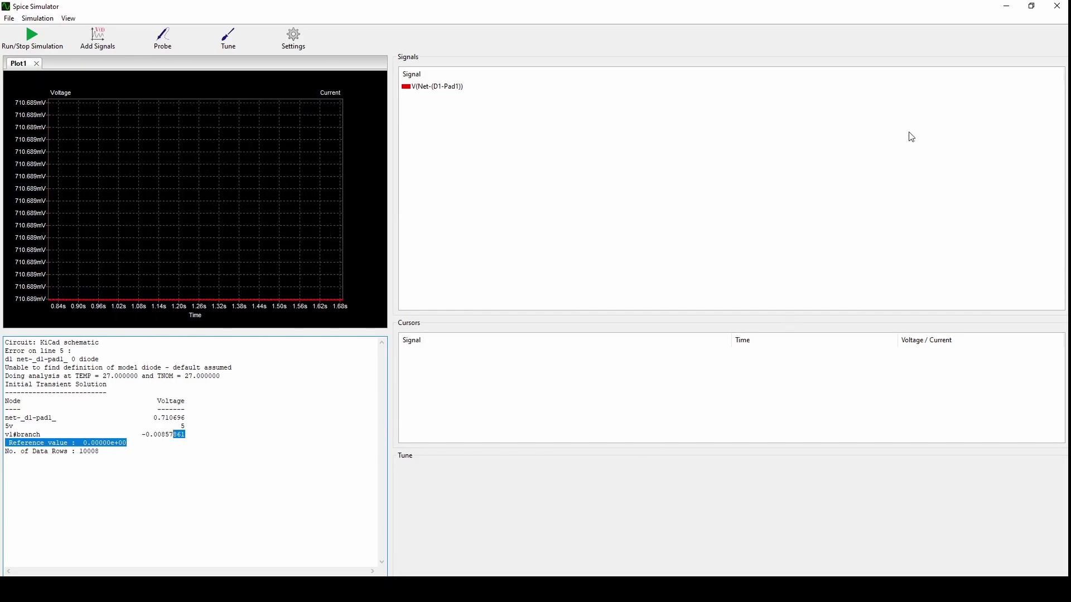
{"action": "mouse_move", "coordinate": [641, 590]}
{"action": "left_click", "coordinate": [634, 521]}
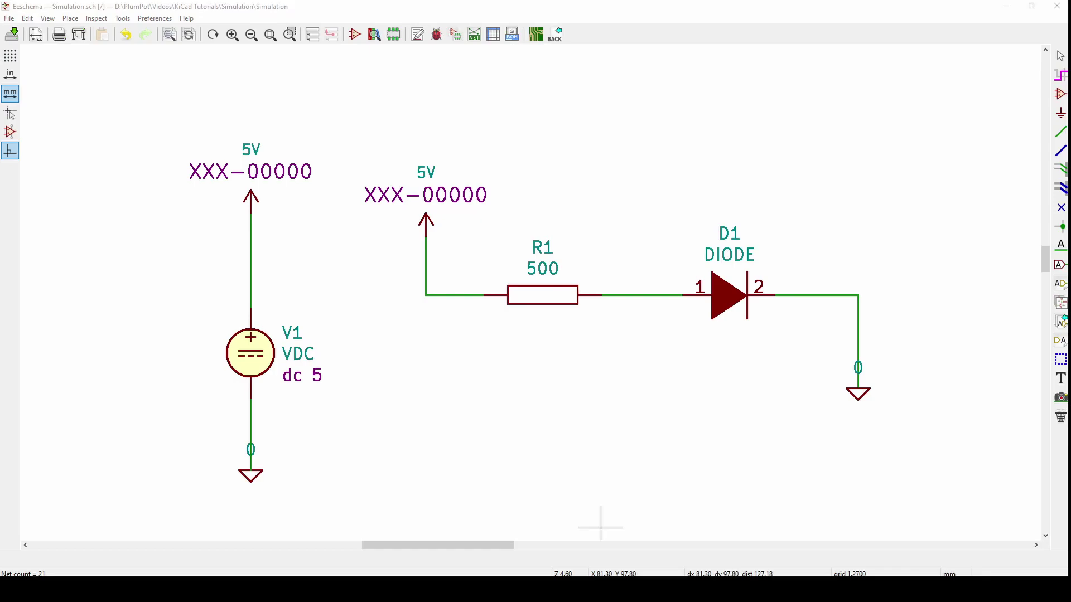
{"action": "left_click", "coordinate": [760, 535]}
{"action": "left_click", "coordinate": [510, 415]}
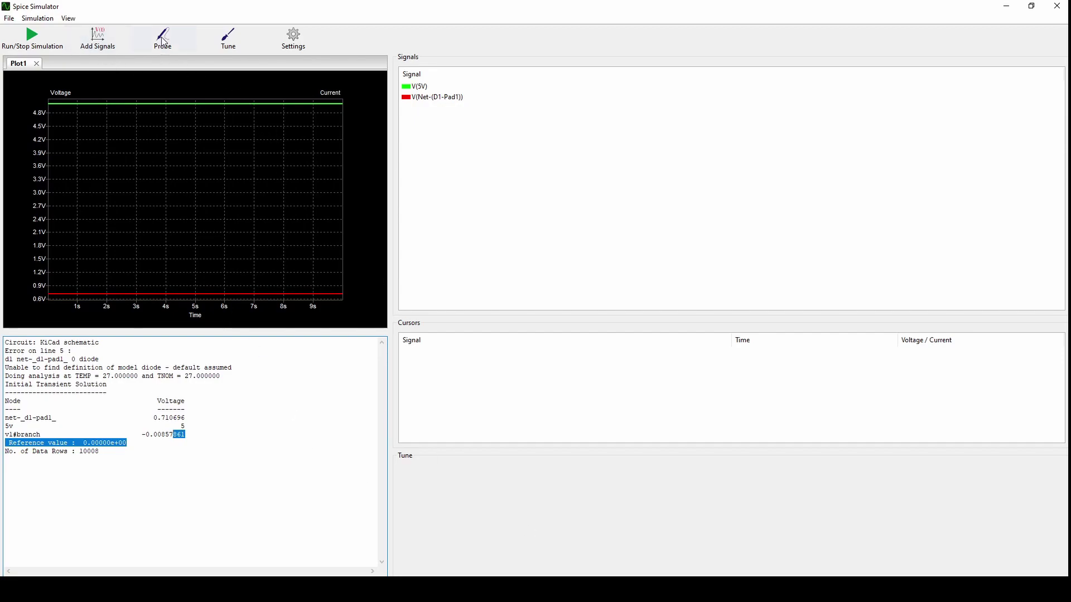
- Add the diode current signal Id(D1) to the simulation plot
{"action": "left_click", "coordinate": [97, 38]}
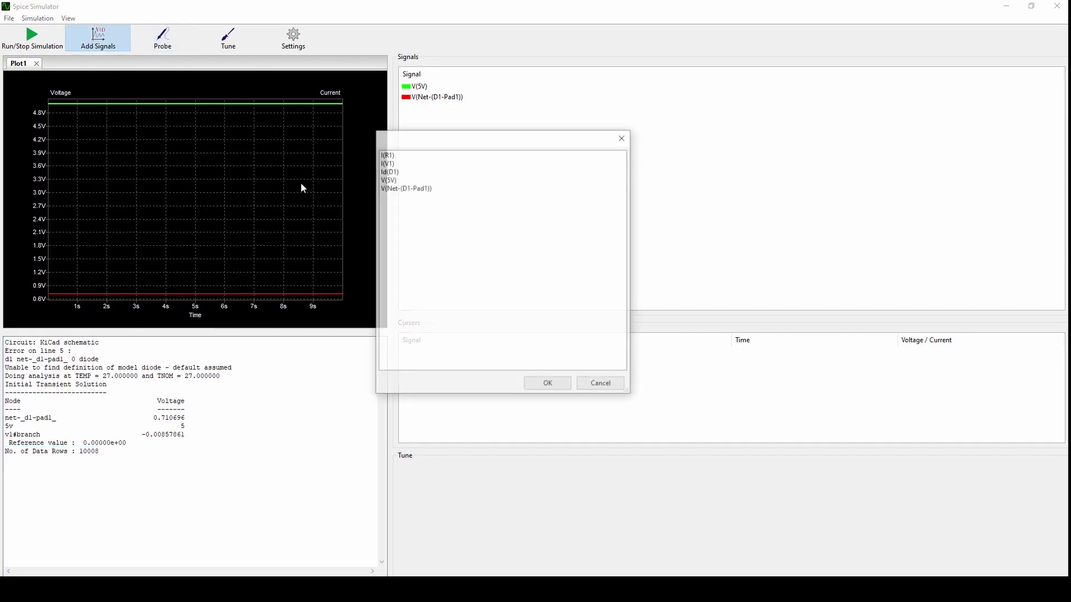
{"action": "left_click", "coordinate": [392, 173]}
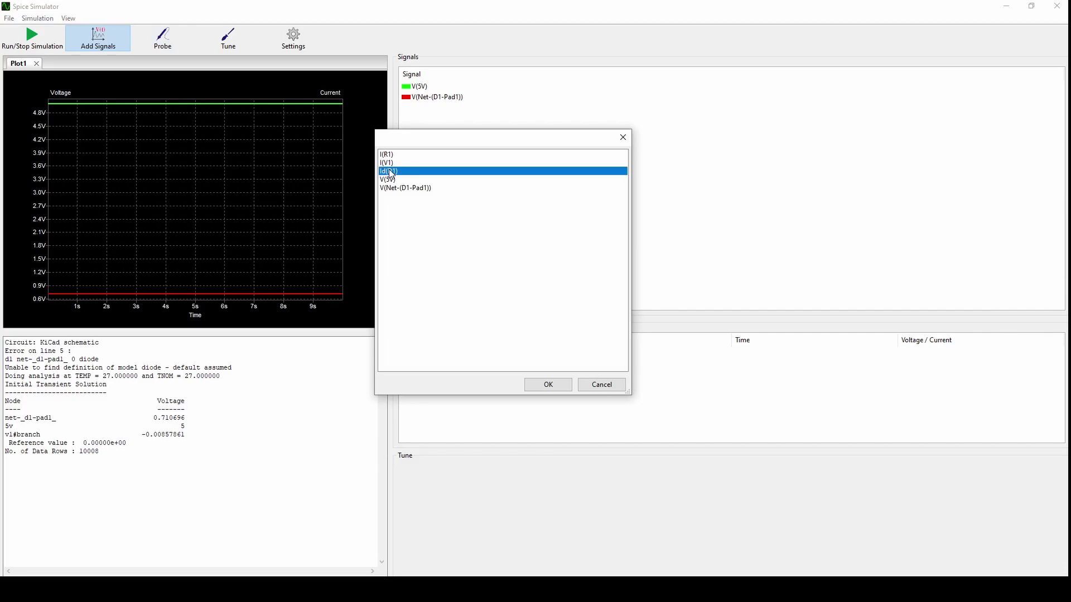
{"action": "double_click", "coordinate": [396, 172]}
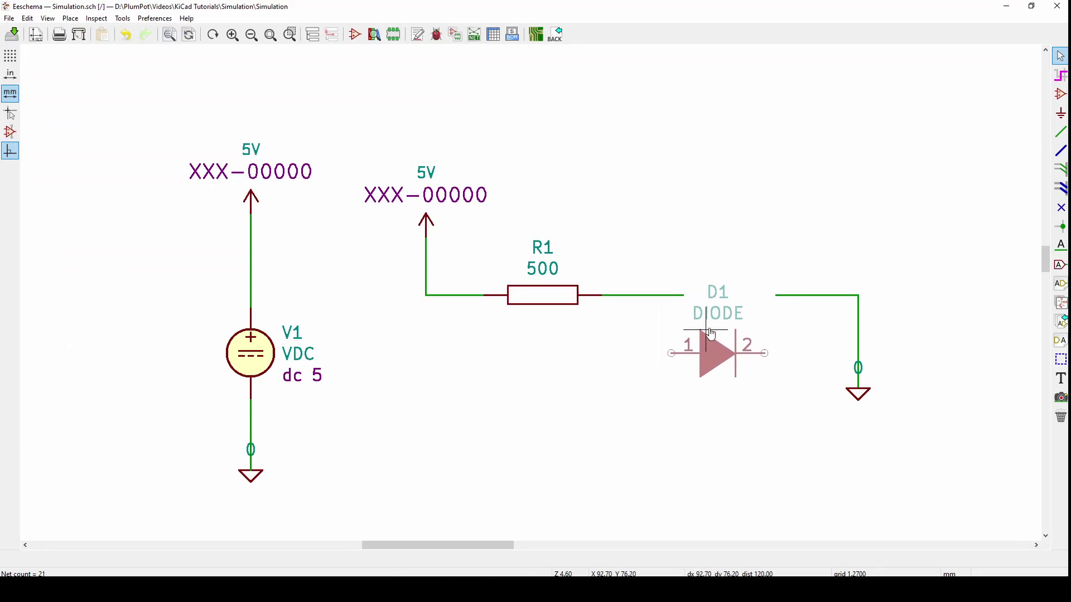
- Rotate diode D1 by 180 degrees and place it back between R1 and the ground wire so it is reverse-biased
{"action": "key", "text": "r"}
{"action": "key", "text": "r"}
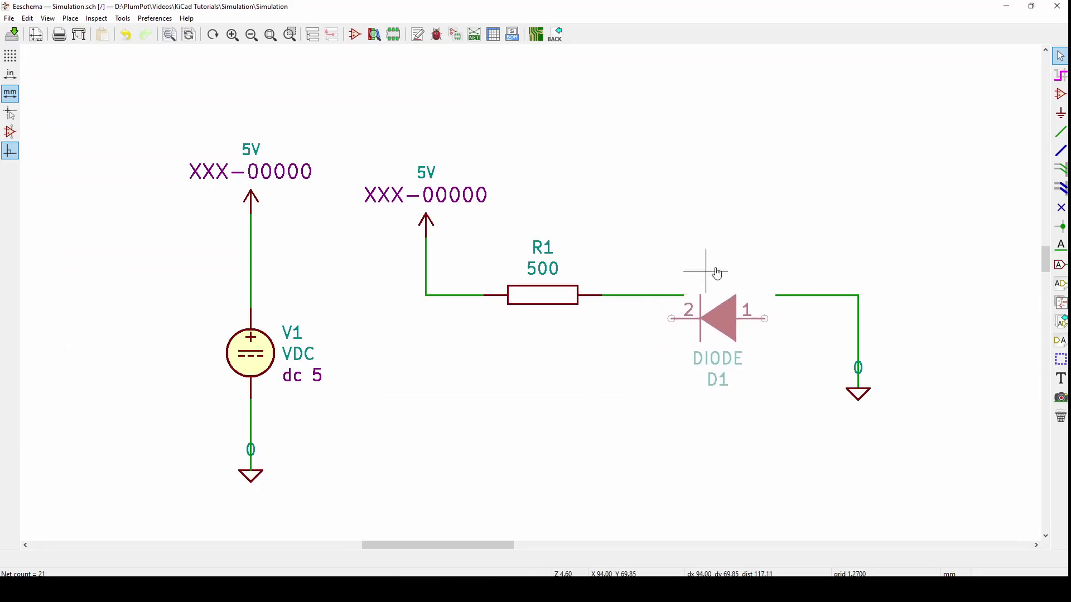
{"action": "left_click", "coordinate": [720, 247]}
- Rerun the simulation for the reversed diode circuit and examine the voltage of the net between R1 and D1 in the output
{"action": "left_click", "coordinate": [123, 18]}
{"action": "left_click", "coordinate": [151, 249]}
{"action": "mouse_move", "coordinate": [194, 420]}
{"action": "left_mouse_down"}
{"action": "mouse_move", "coordinate": [187, 430]}
{"action": "mouse_move", "coordinate": [181, 421]}
{"action": "left_mouse_up"}
- Plot the resistor current I(R1) and examine its trace at microampere scale
{"action": "left_click", "coordinate": [106, 43]}
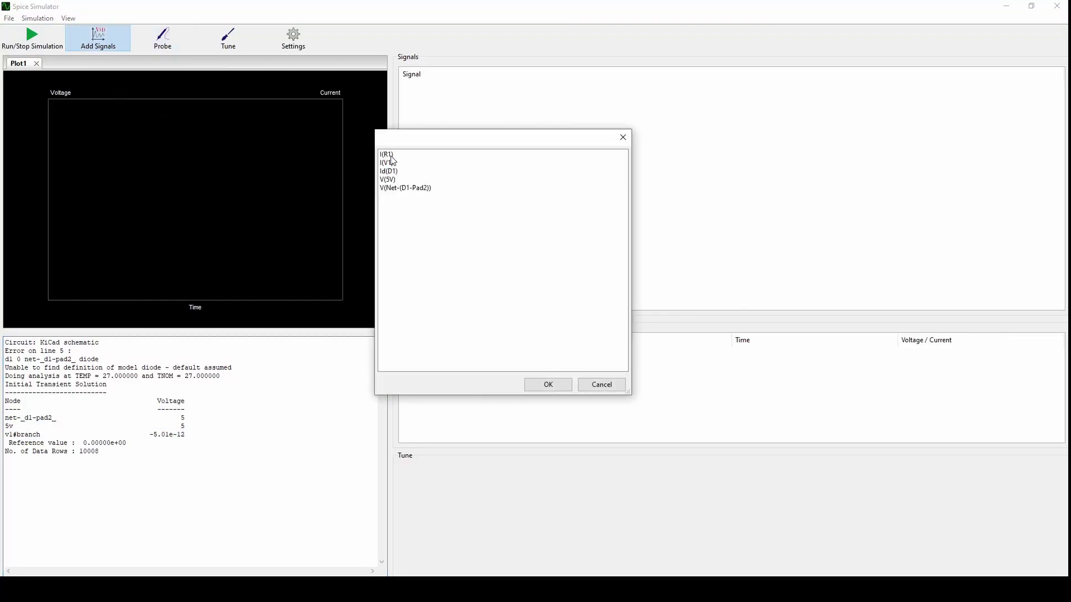
{"action": "left_click", "coordinate": [391, 156]}
{"action": "left_click", "coordinate": [549, 386]}
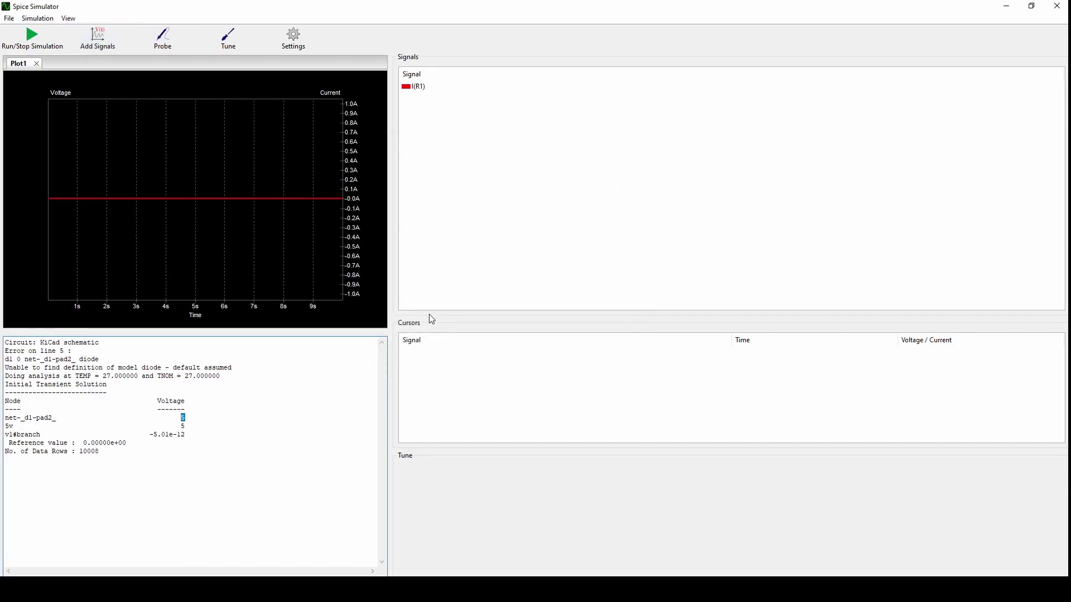
{"action": "scroll", "coordinate": [356, 203], "scroll_direction": "up", "scroll_amount": 10}
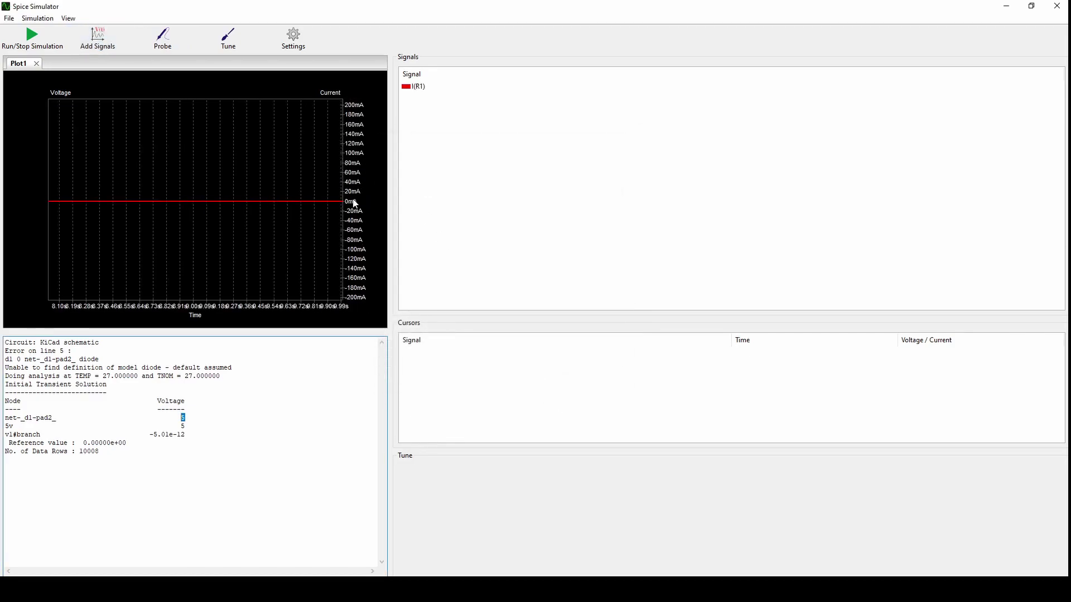
{"action": "scroll", "coordinate": [352, 237], "scroll_direction": "up", "scroll_amount": 2}
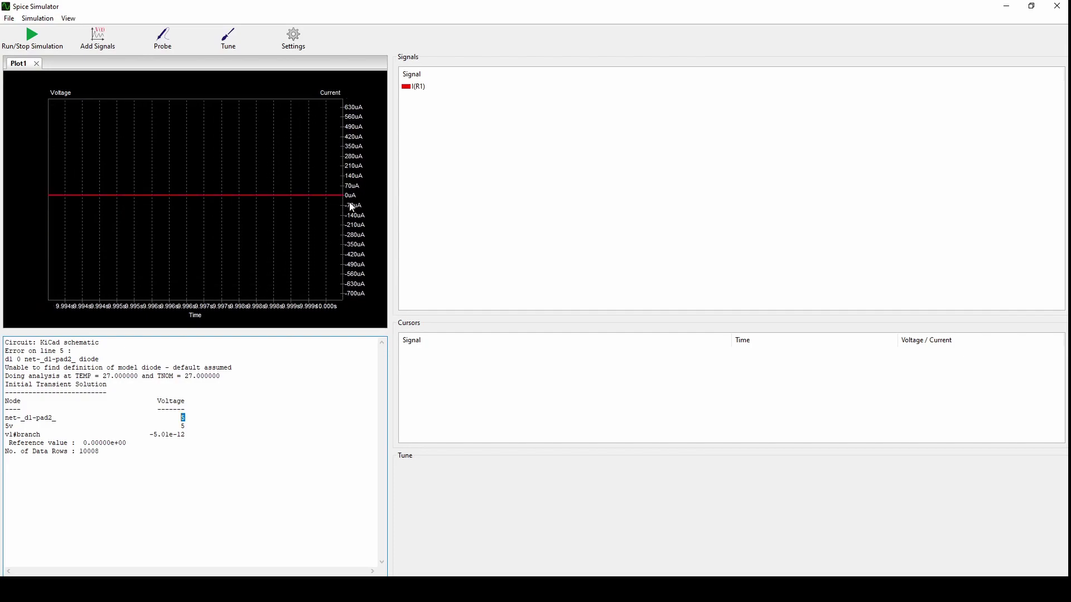
{"action": "scroll", "coordinate": [334, 200], "scroll_direction": "up", "scroll_amount": 2}
{"action": "scroll", "coordinate": [329, 228], "scroll_direction": "up", "scroll_amount": 2}
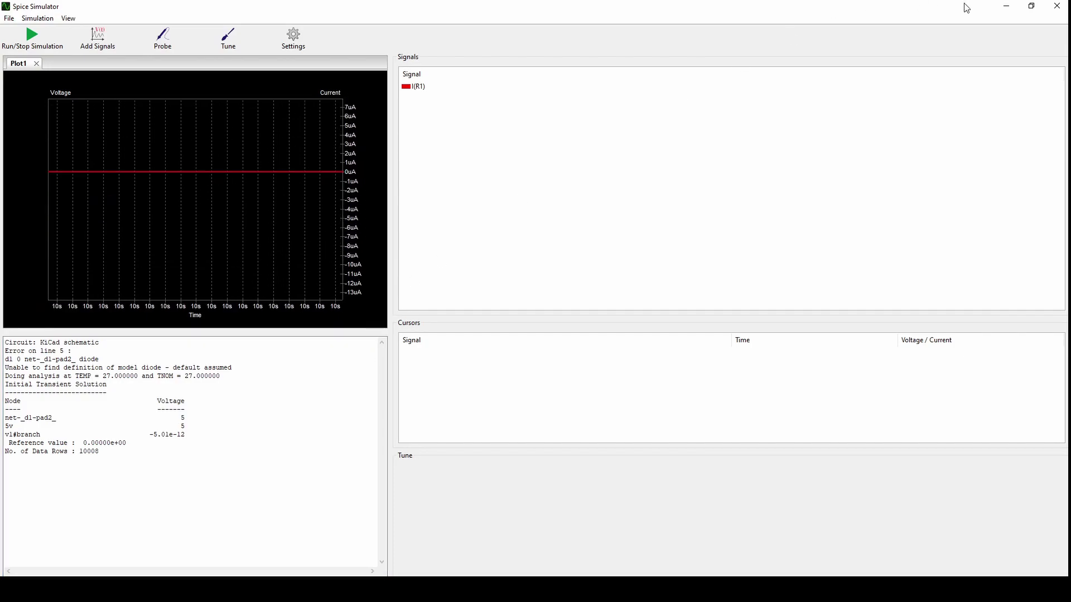
{"action": "left_click", "coordinate": [1006, 6]}
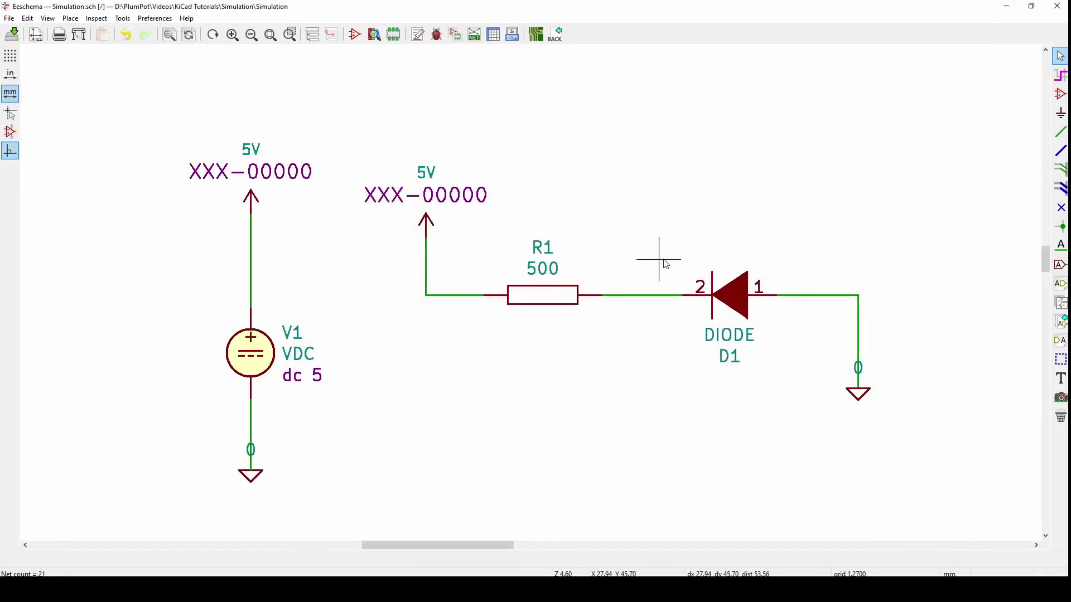